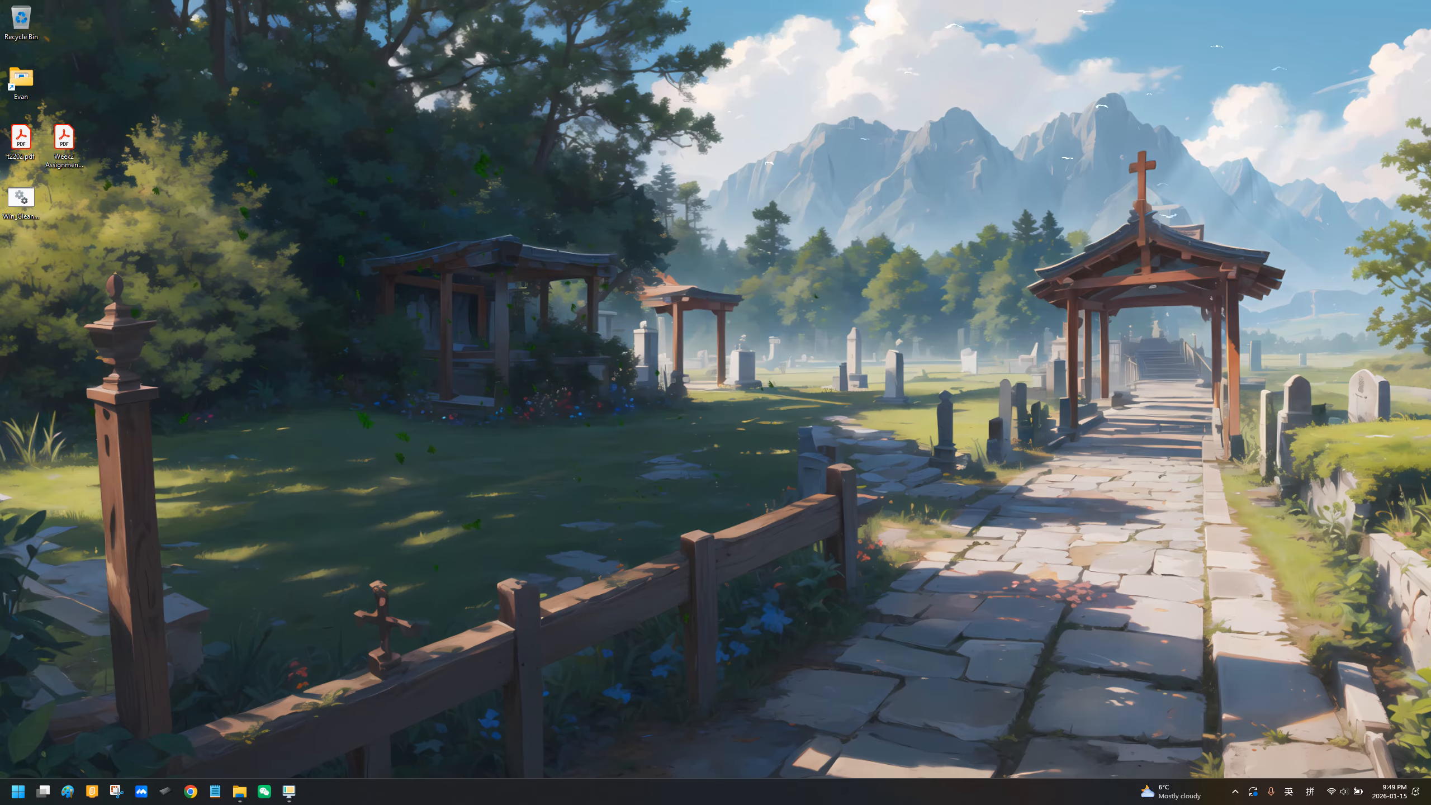
pyautogui.rightClick(290, 325)
pyautogui.click(317, 359)
pyautogui.rightClick(396, 311)
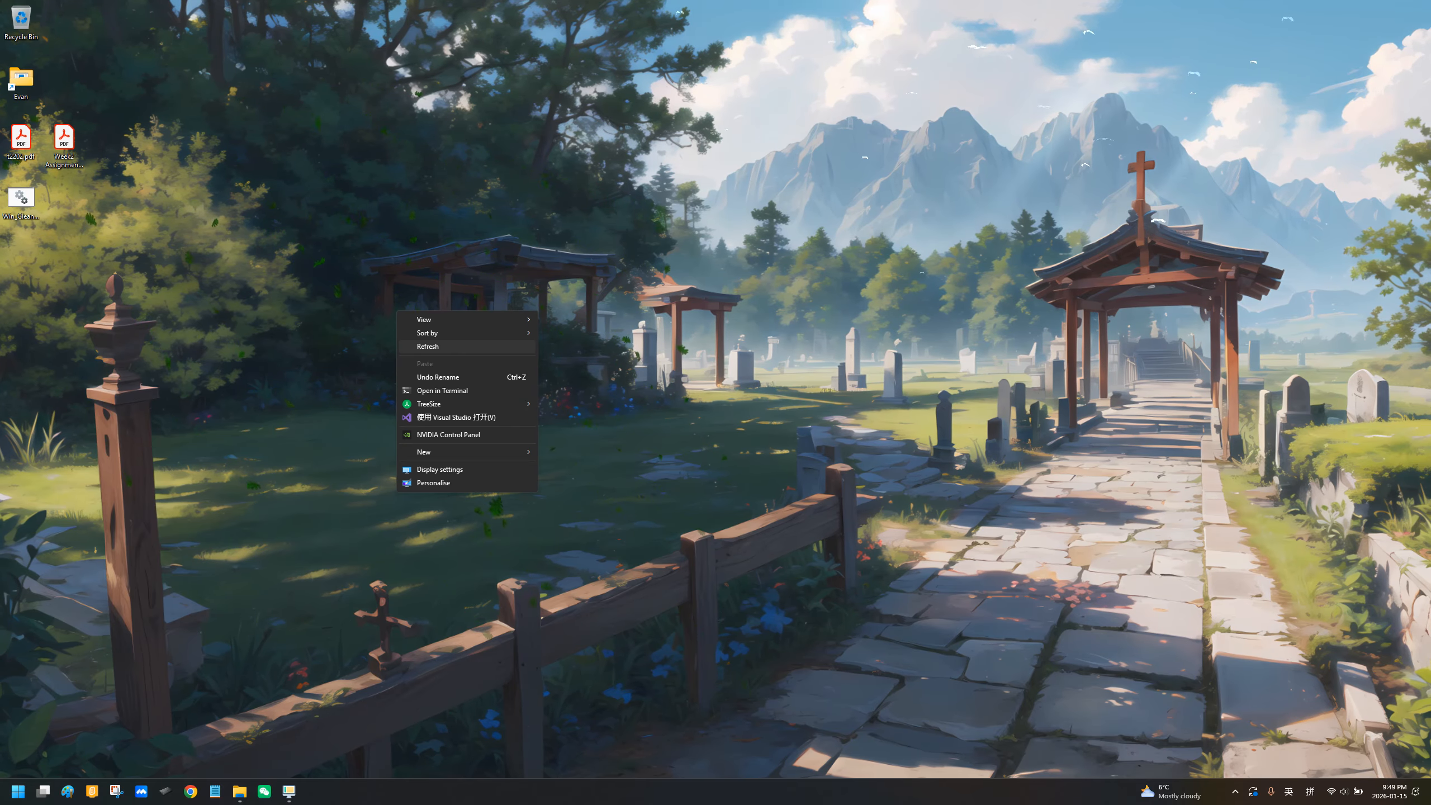
pyautogui.click(423, 345)
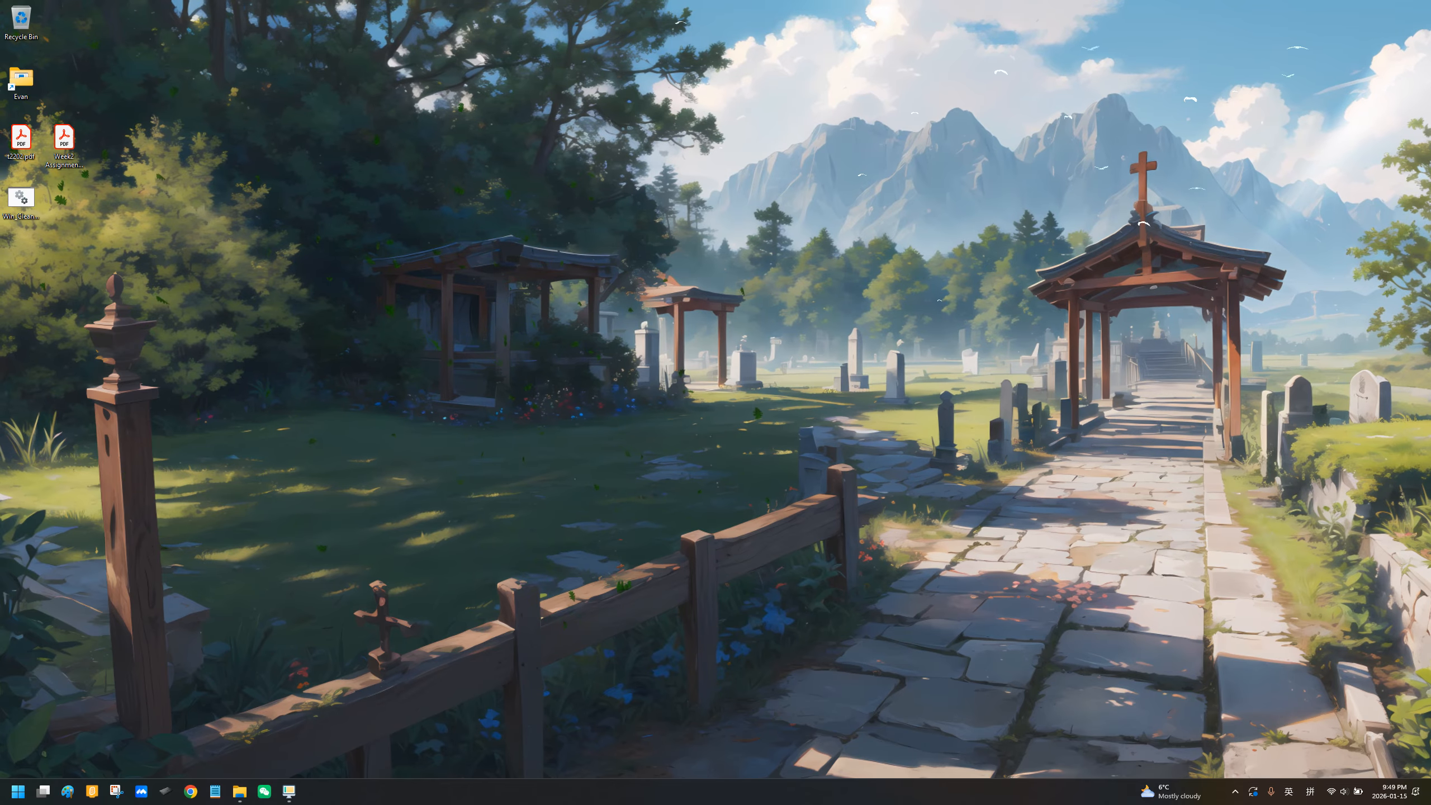
# Step: Open the Memory Slideshow project folder inside Evan, Premier Pro, MemorySlideShow
pyautogui.doubleClick(21, 81)
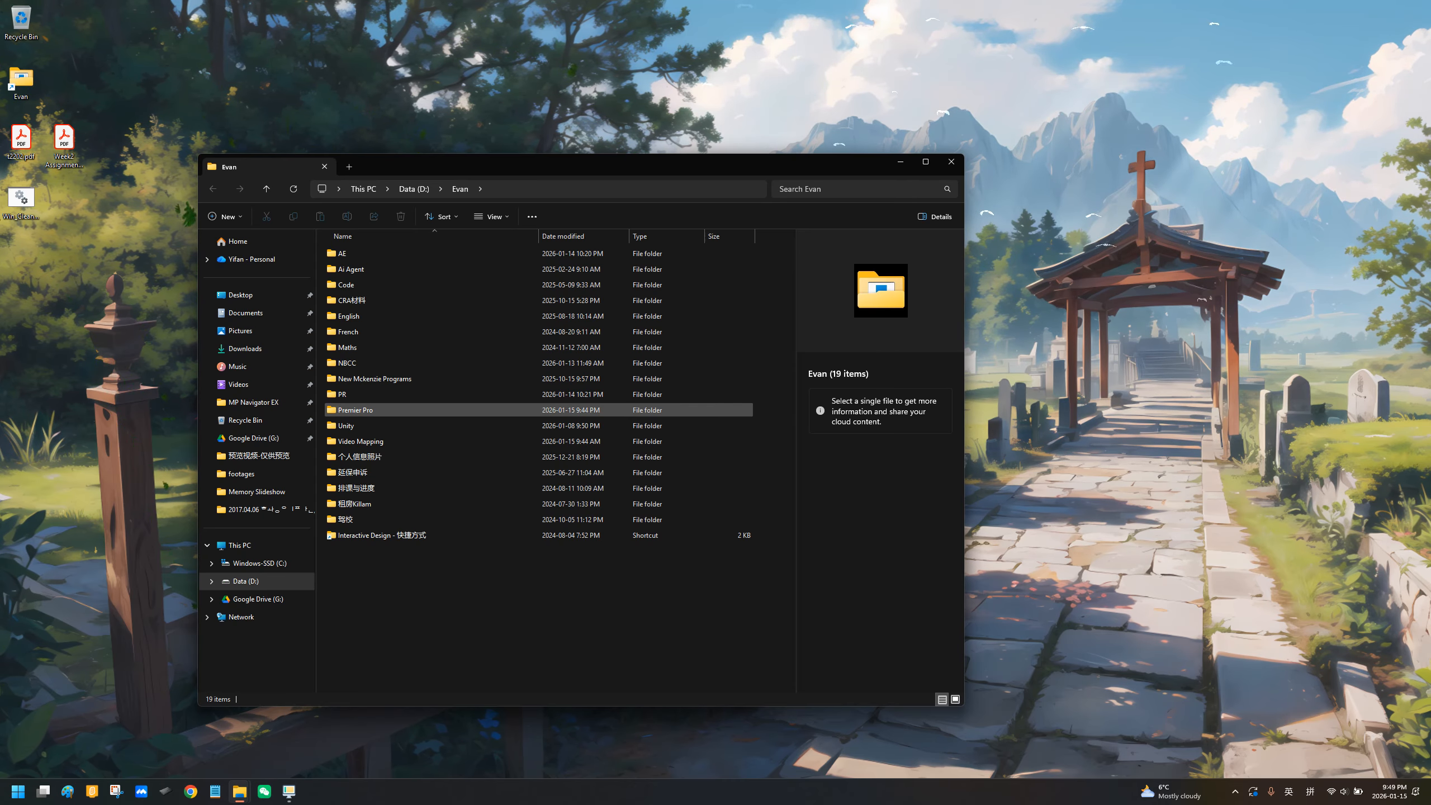
pyautogui.doubleClick(355, 410)
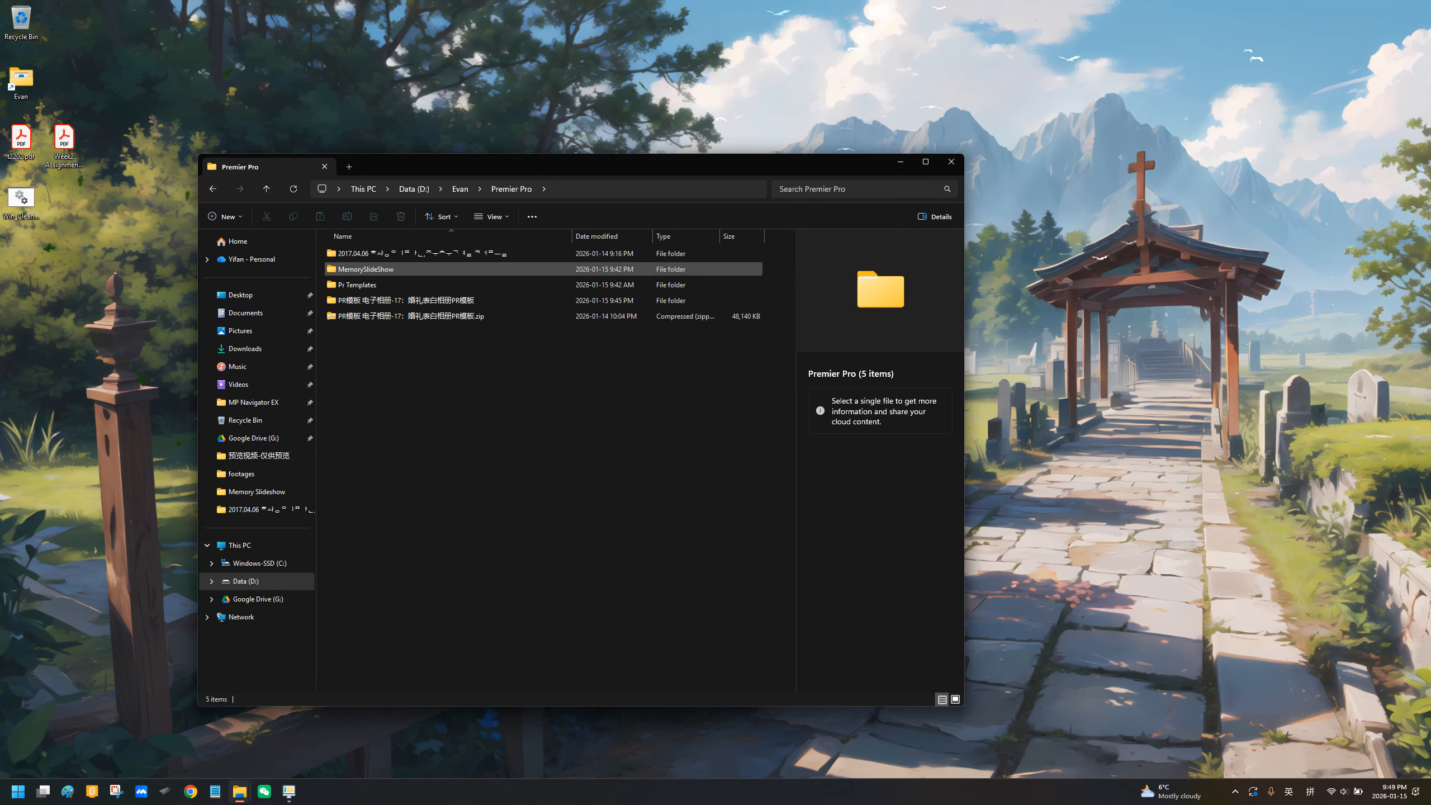
pyautogui.doubleClick(366, 269)
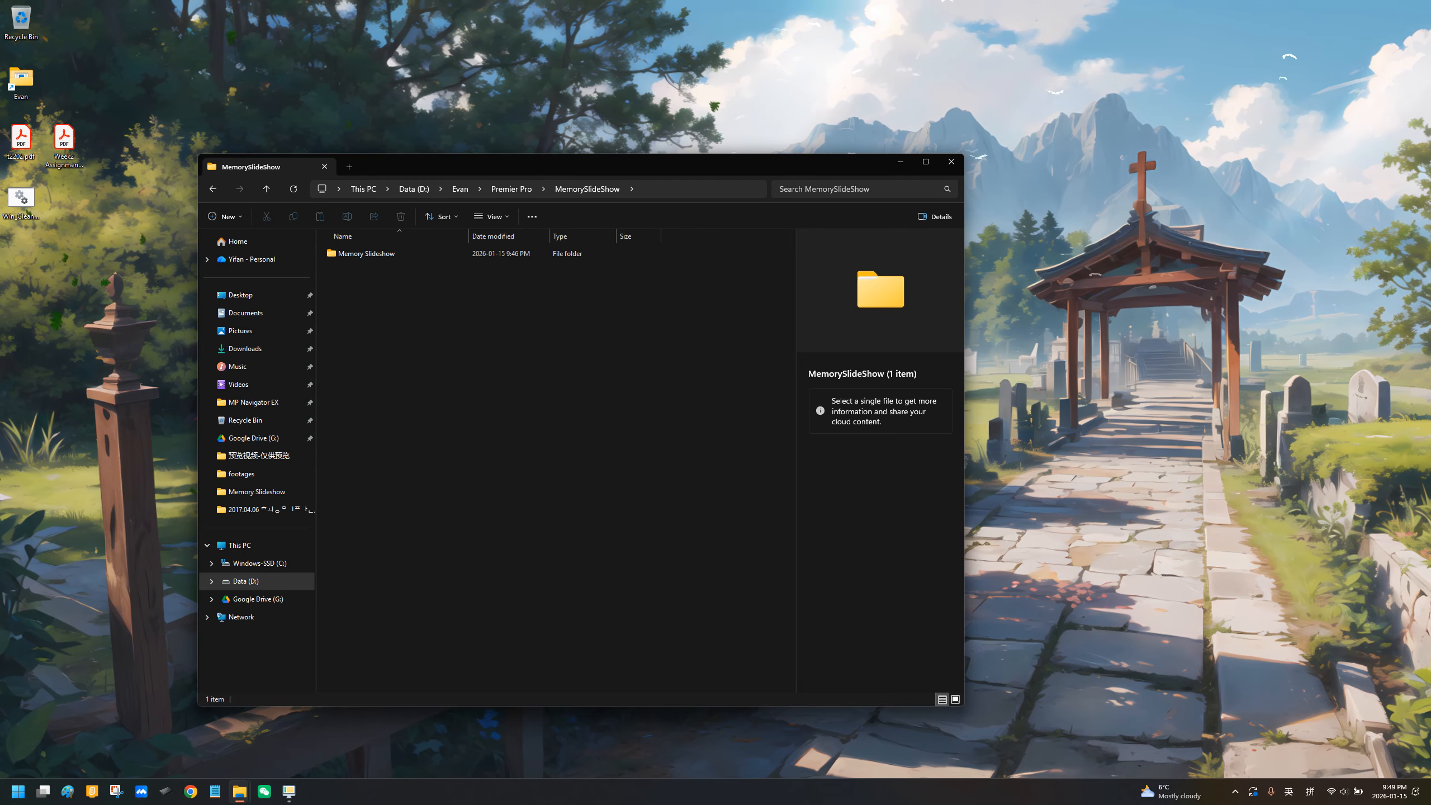
pyautogui.hotkey('alt', 'Left')
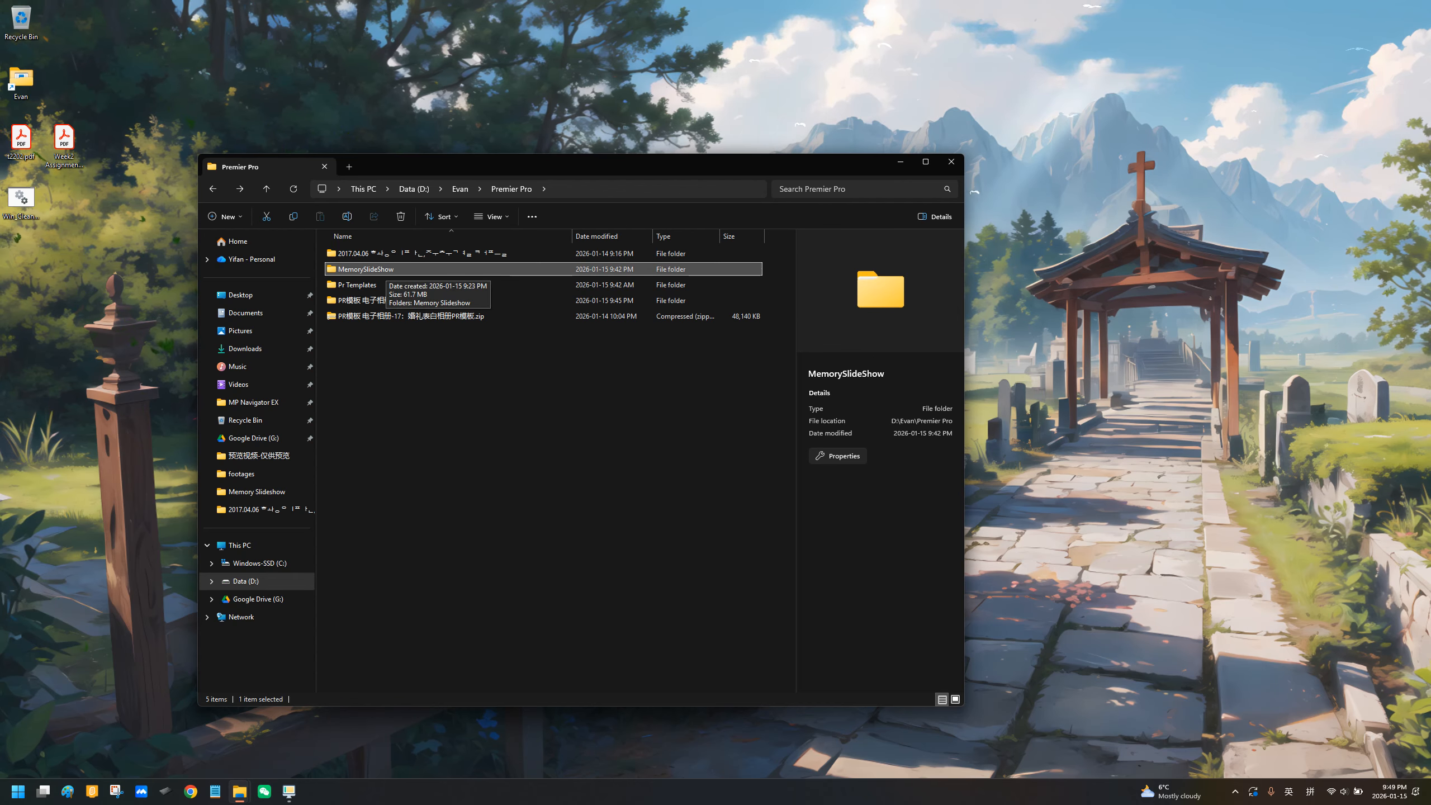
pyautogui.doubleClick(366, 269)
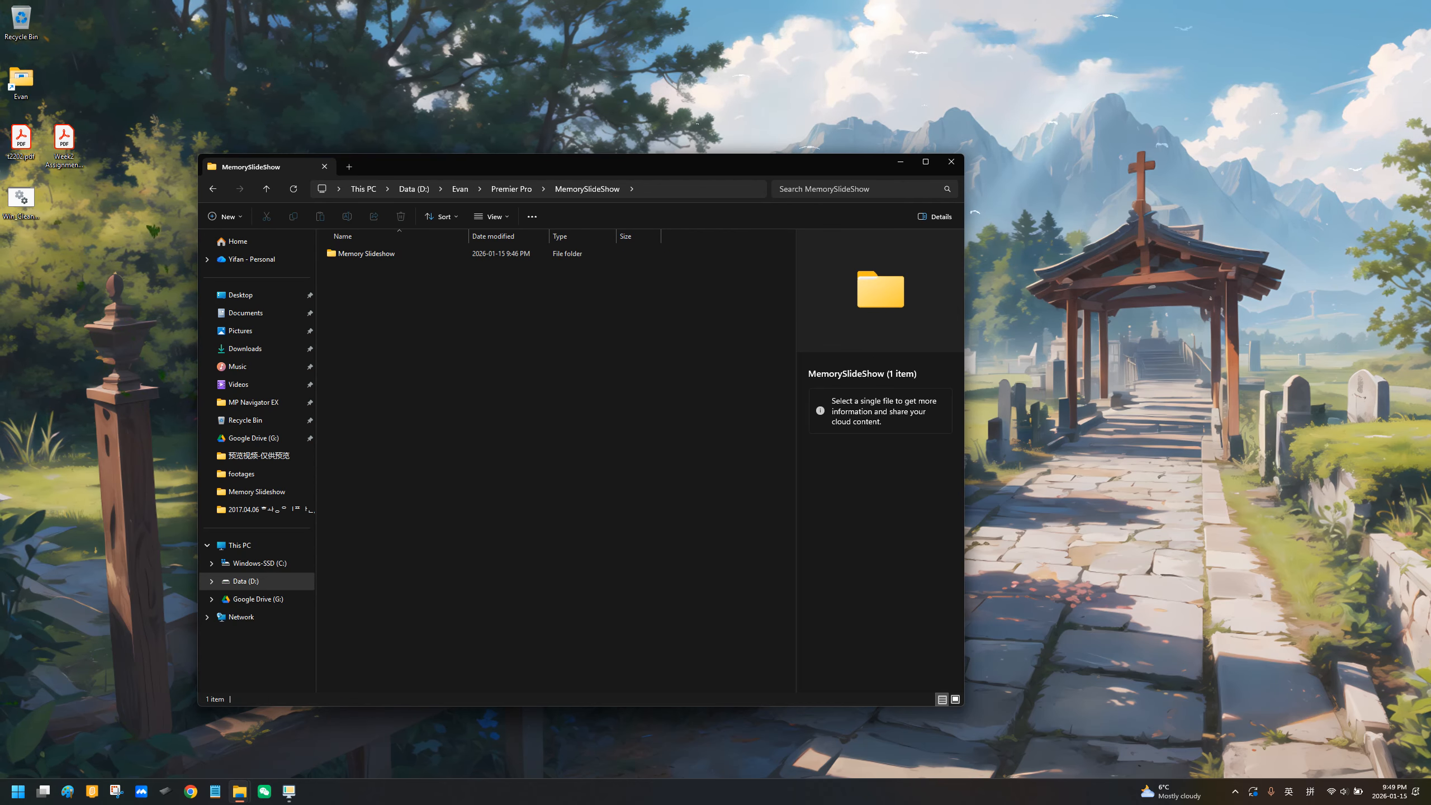
pyautogui.click(366, 254)
pyautogui.doubleClick(366, 253)
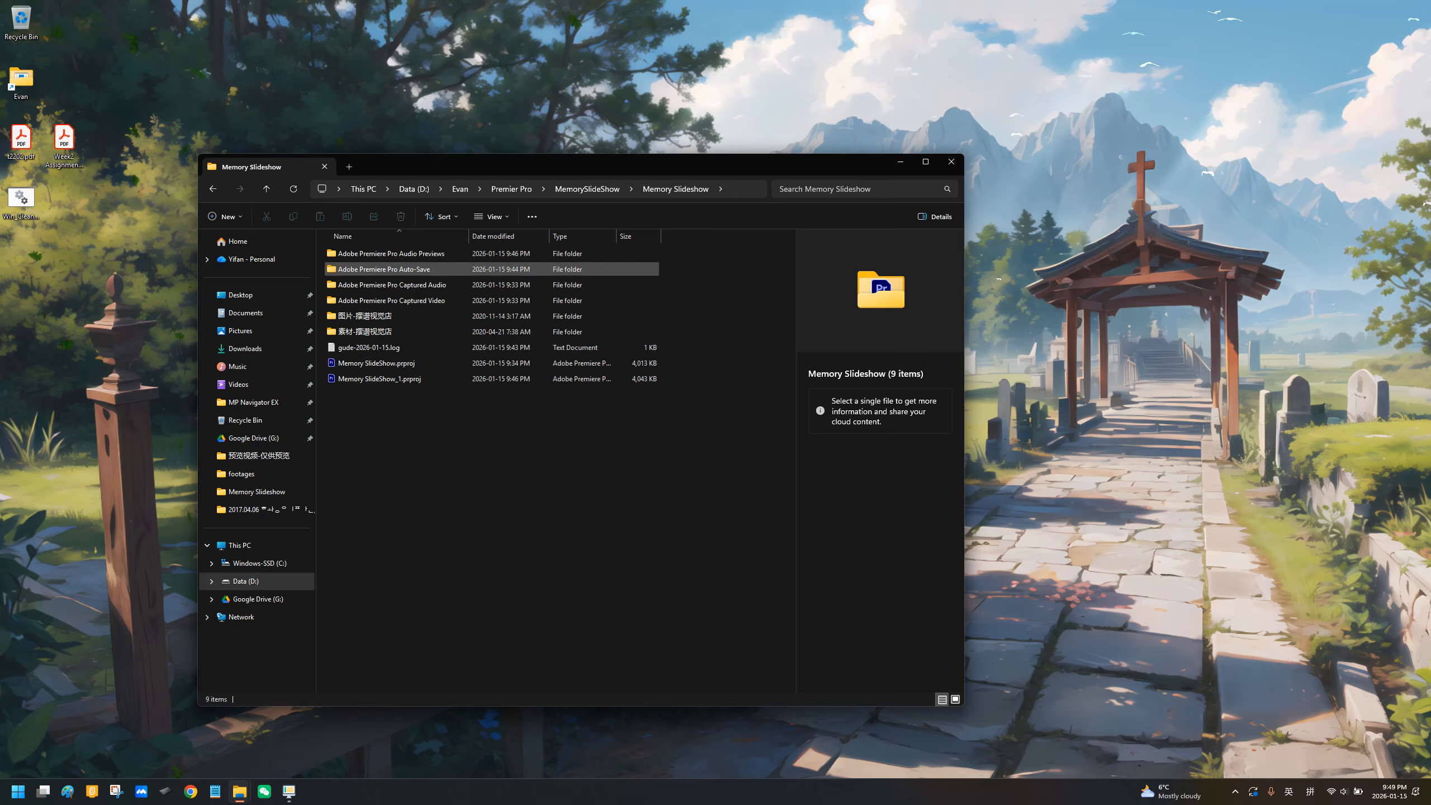
# Step: Open Memory SlideShow.prproj in Premiere Pro and convert it to a new project named Memory SlideShow_2 in the same folder
pyautogui.click(407, 365)
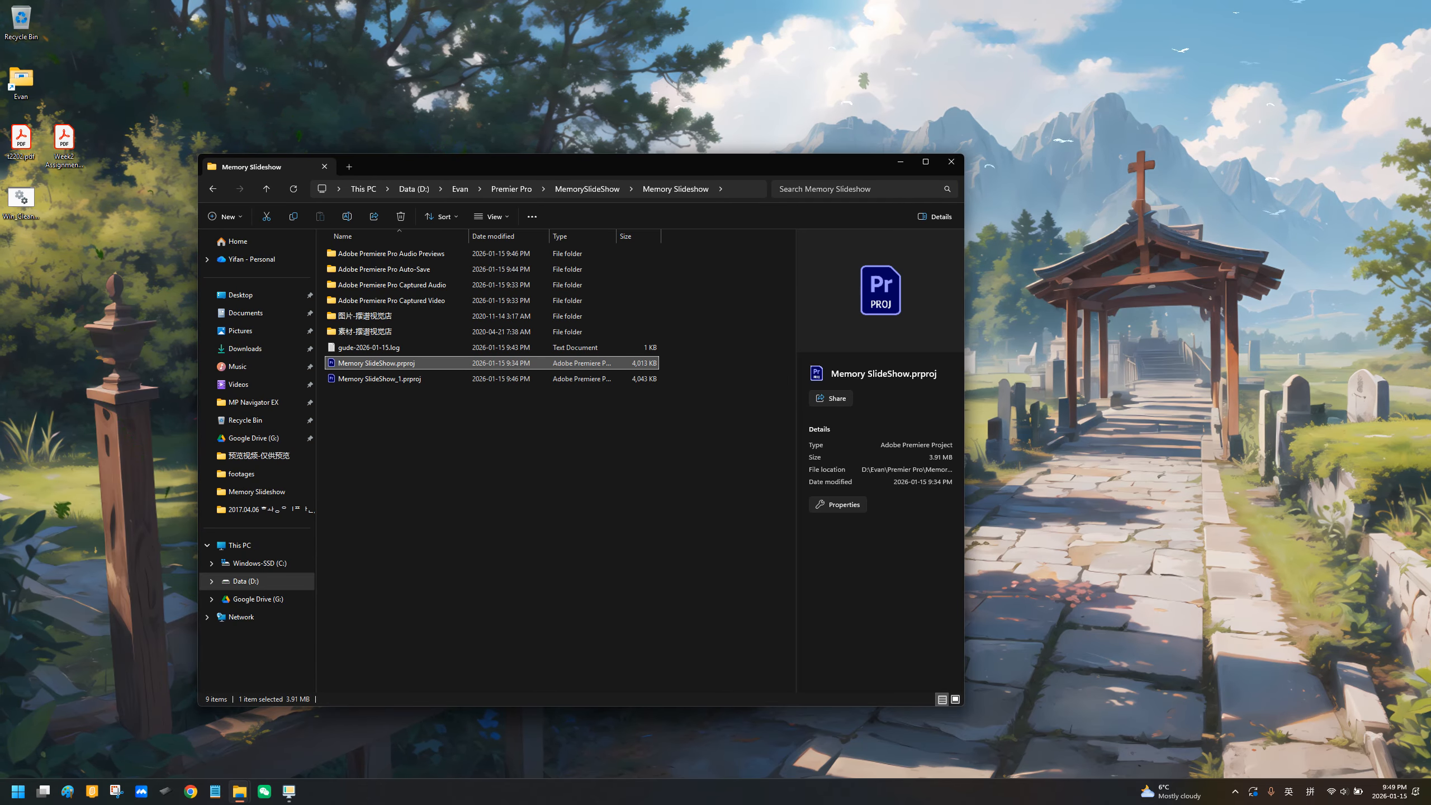
pyautogui.doubleClick(407, 364)
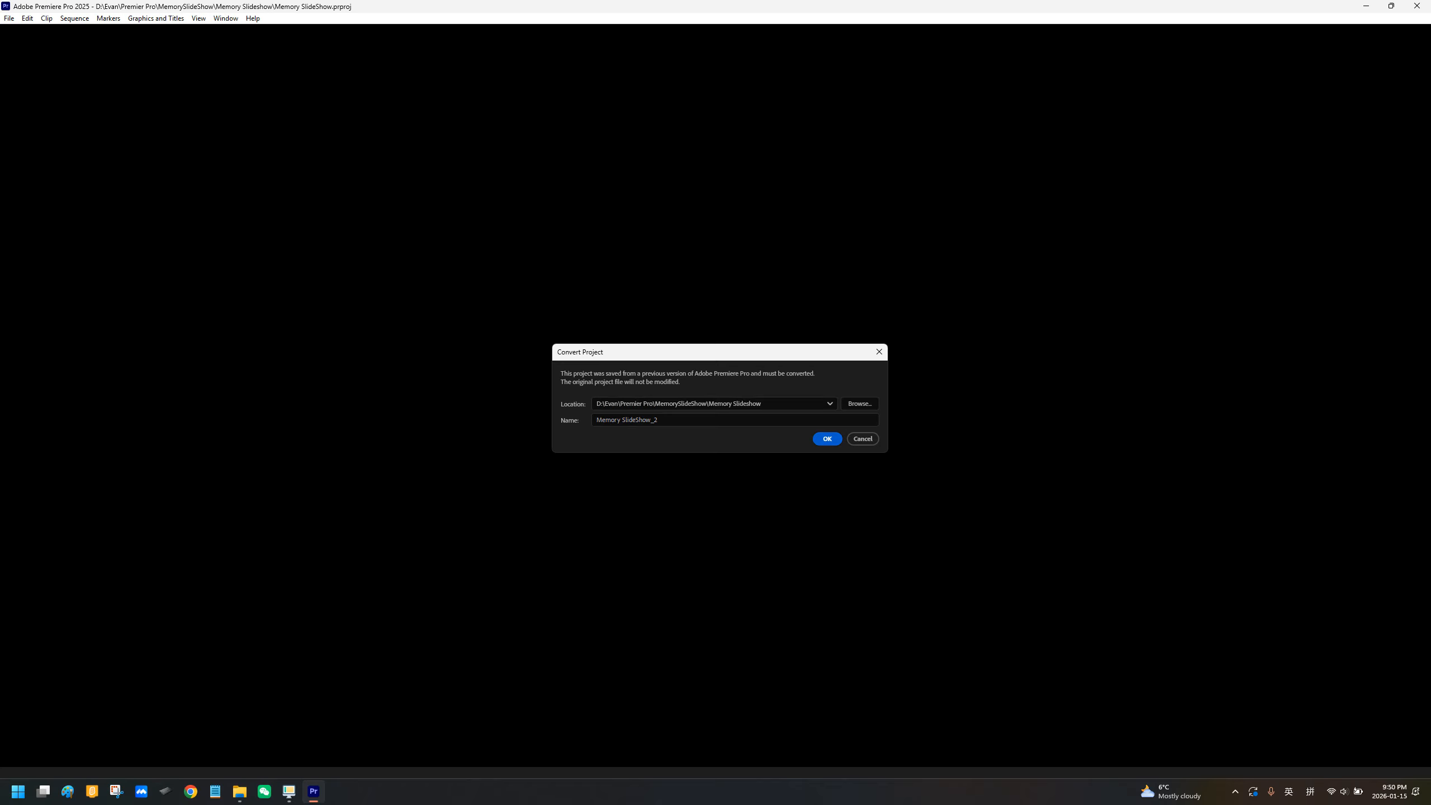
pyautogui.press('Return')
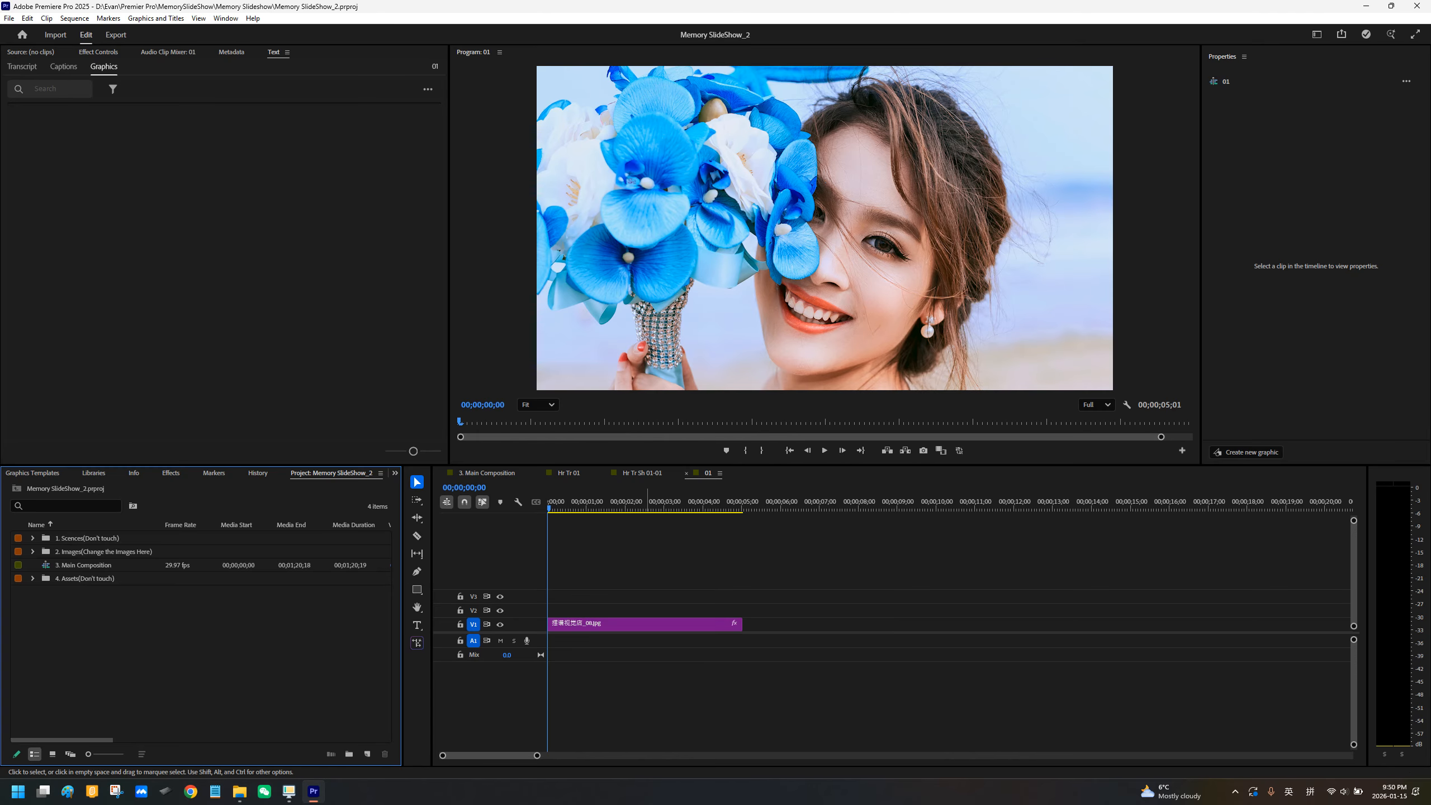
# Step: Close the 01, Hr Tr Sh 01-01 and Hr Tr 01 sequences and return 3. Main Composition to its start, dismissing the auto-transcription offer
pyautogui.click(686, 473)
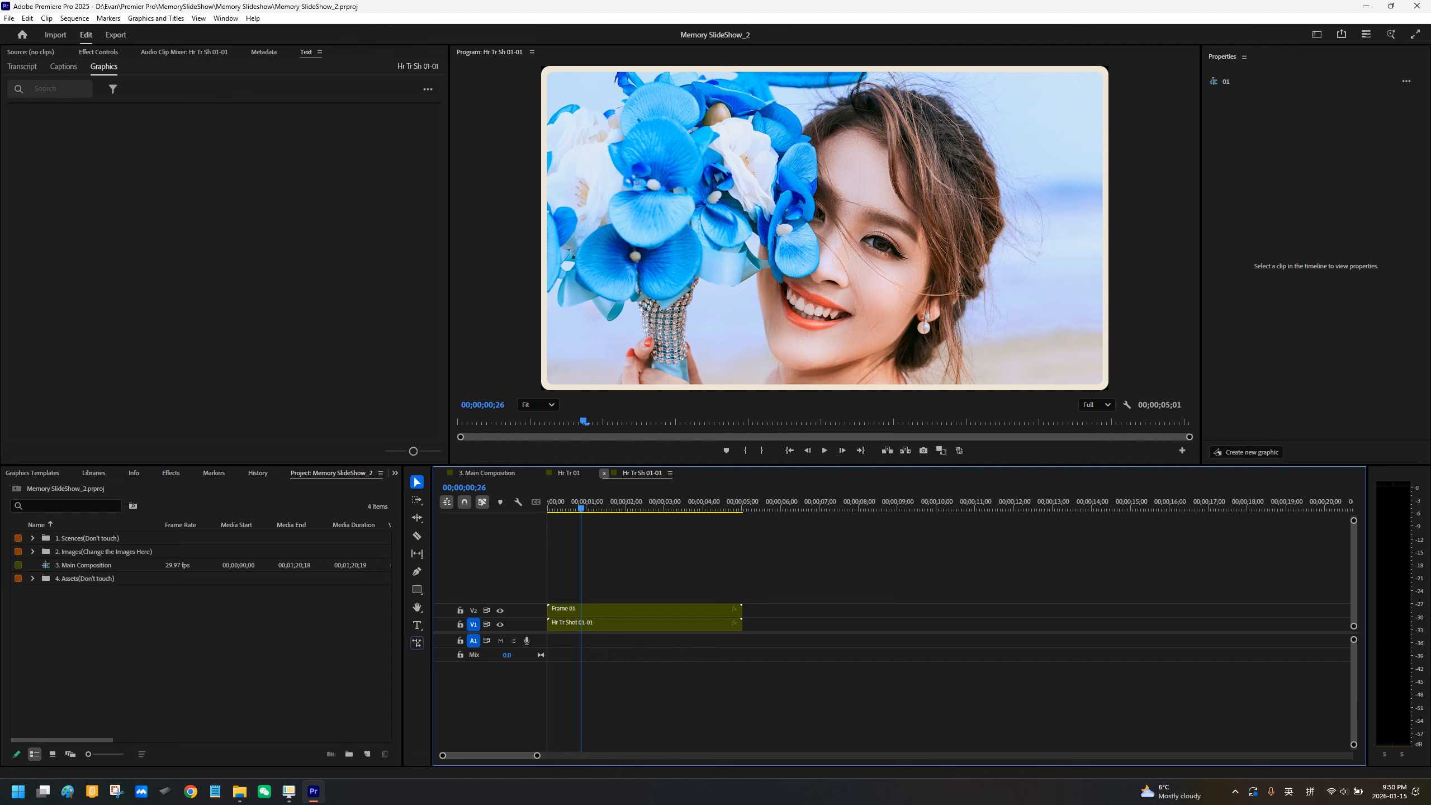
pyautogui.click(604, 473)
pyautogui.click(539, 473)
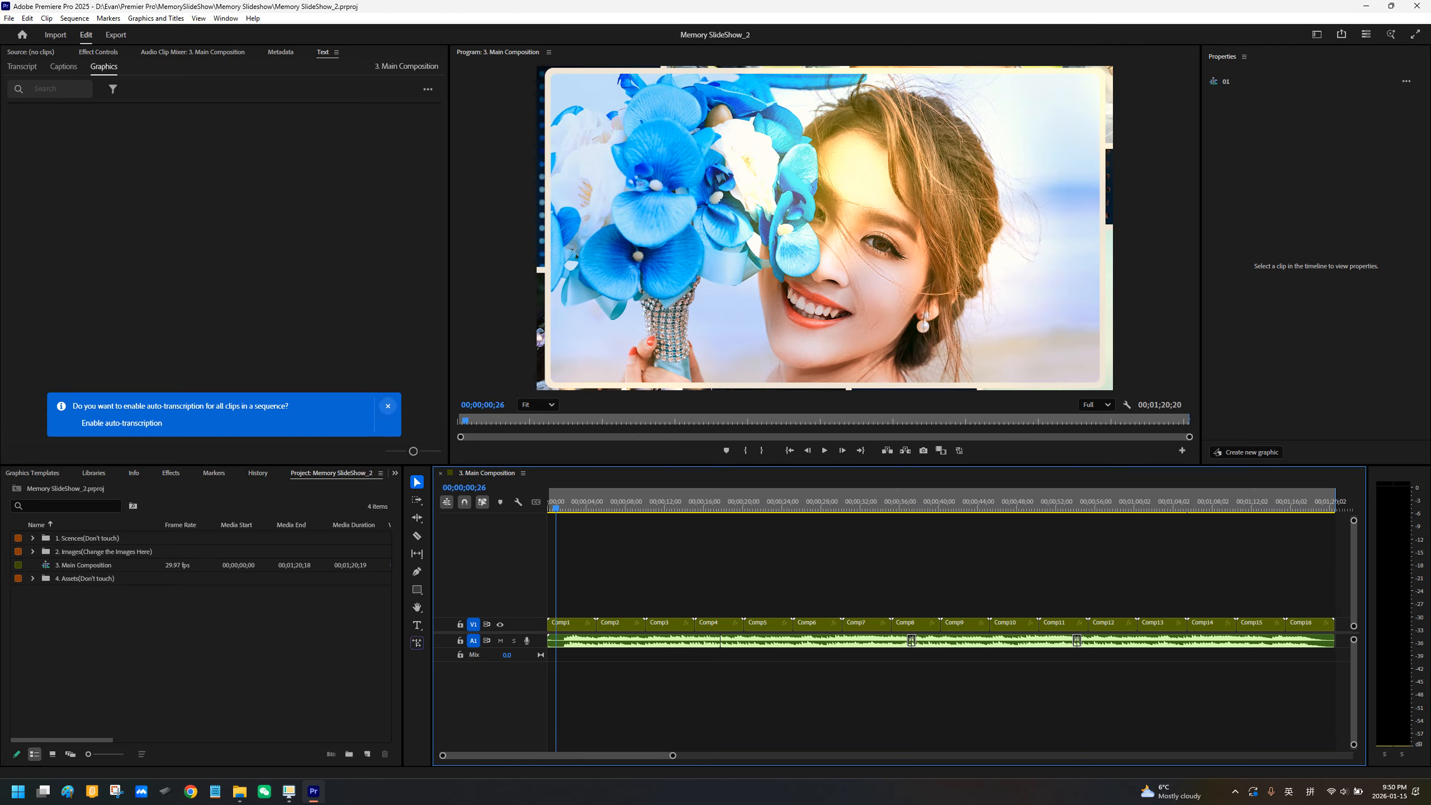
pyautogui.click(387, 406)
pyautogui.click(549, 502)
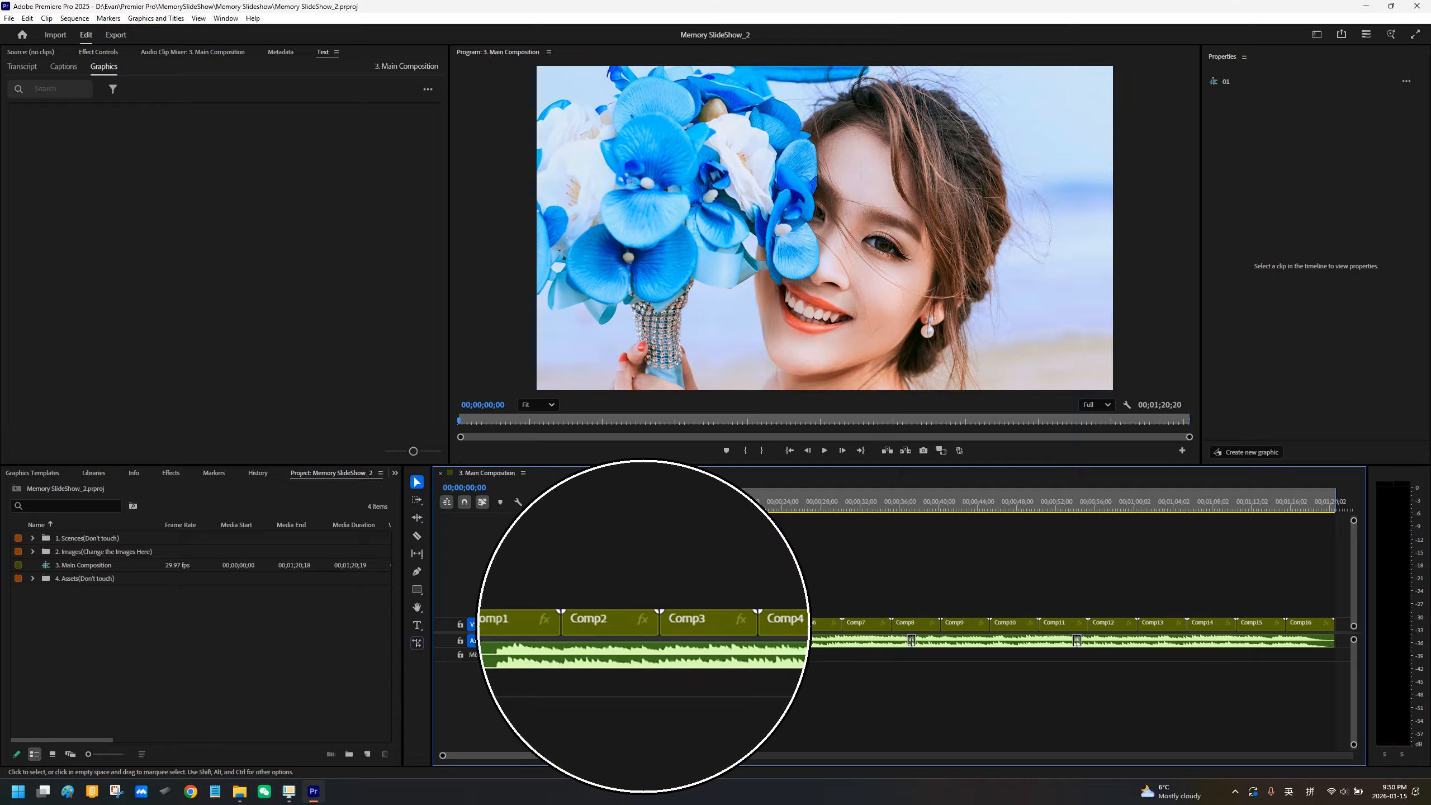
# Step: Review the clips from Comp1 to Comp16 in 3. Main Composition and preview its opening seconds
pyautogui.moveTo(558, 756); pyautogui.dragTo(598, 756)
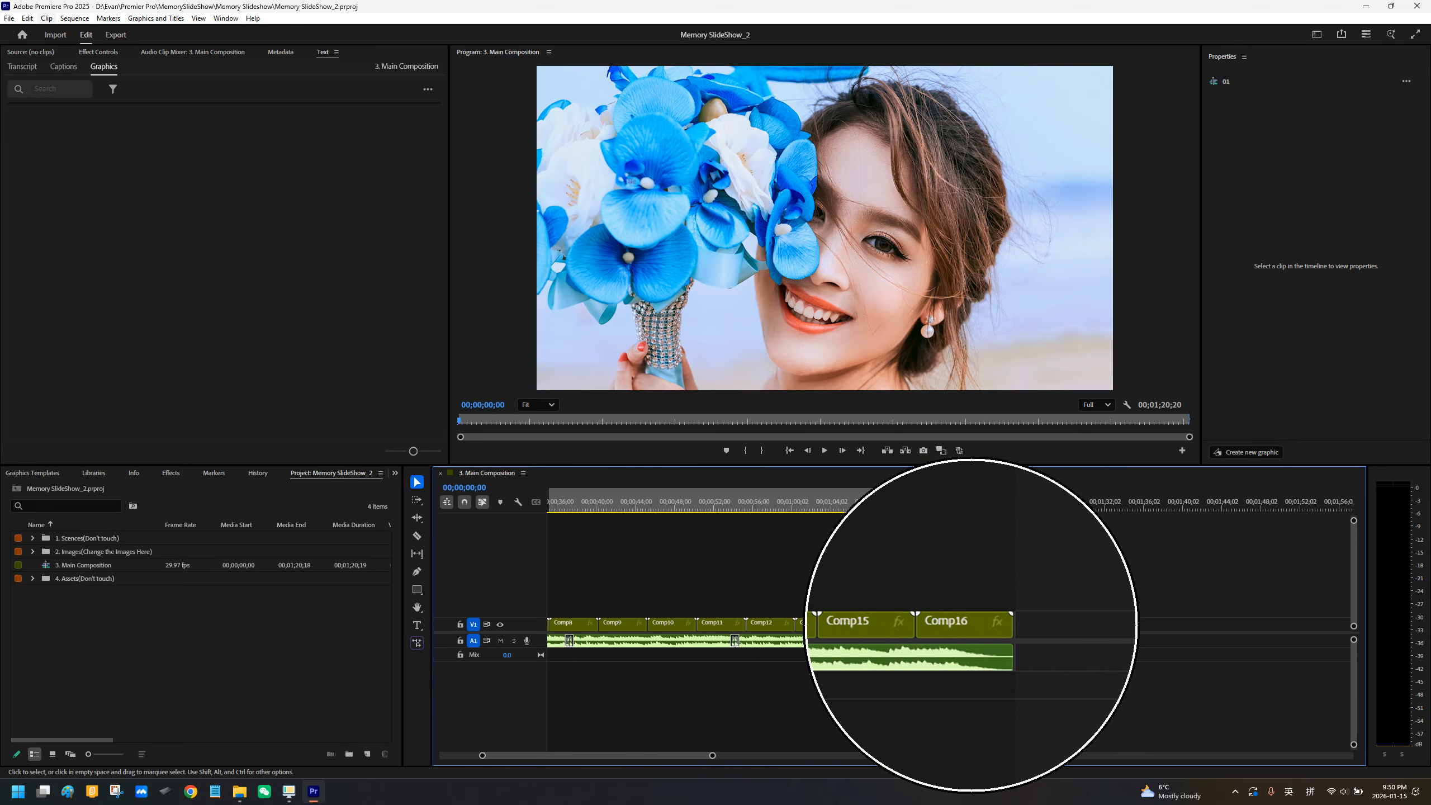
pyautogui.moveTo(597, 756); pyautogui.dragTo(557, 756)
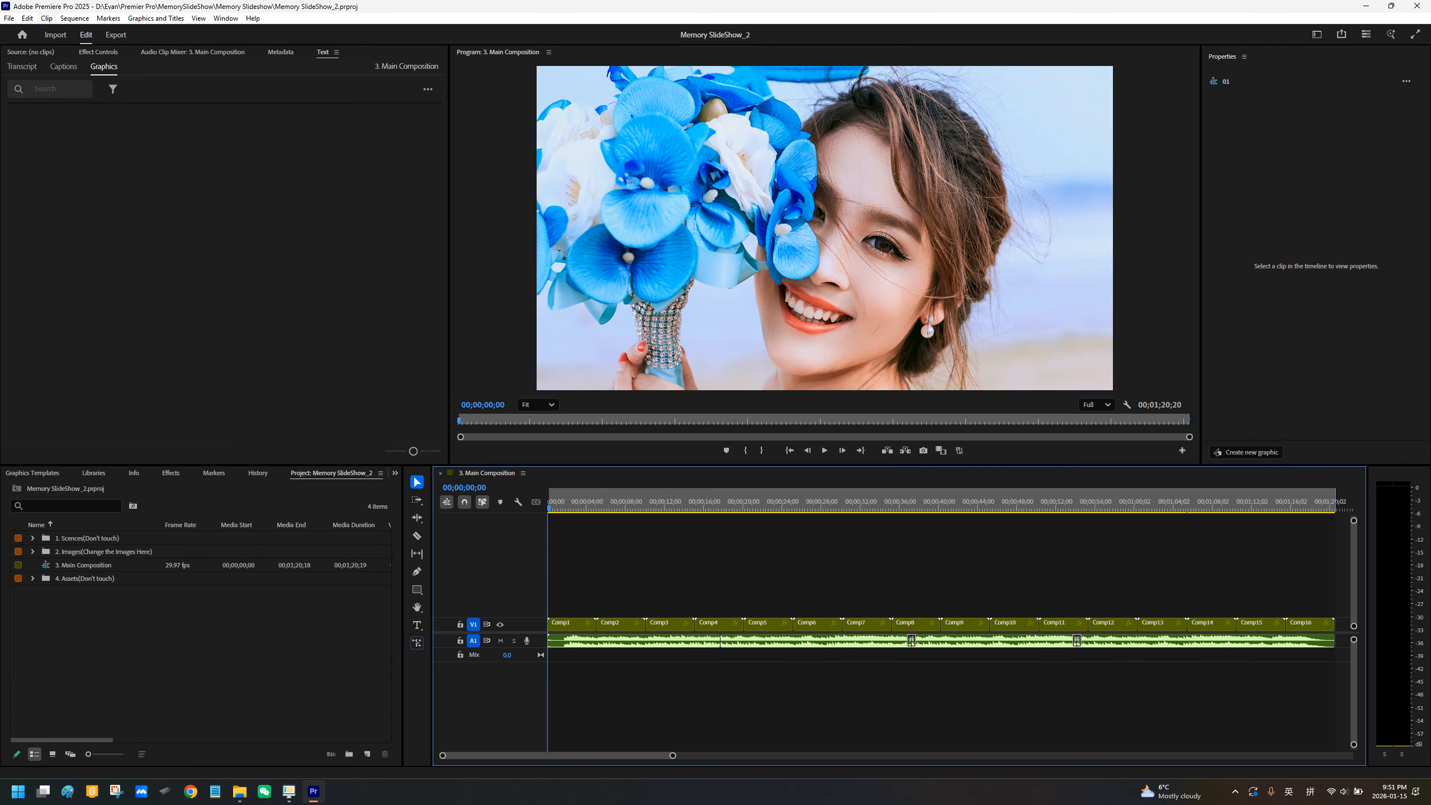
pyautogui.press('space')
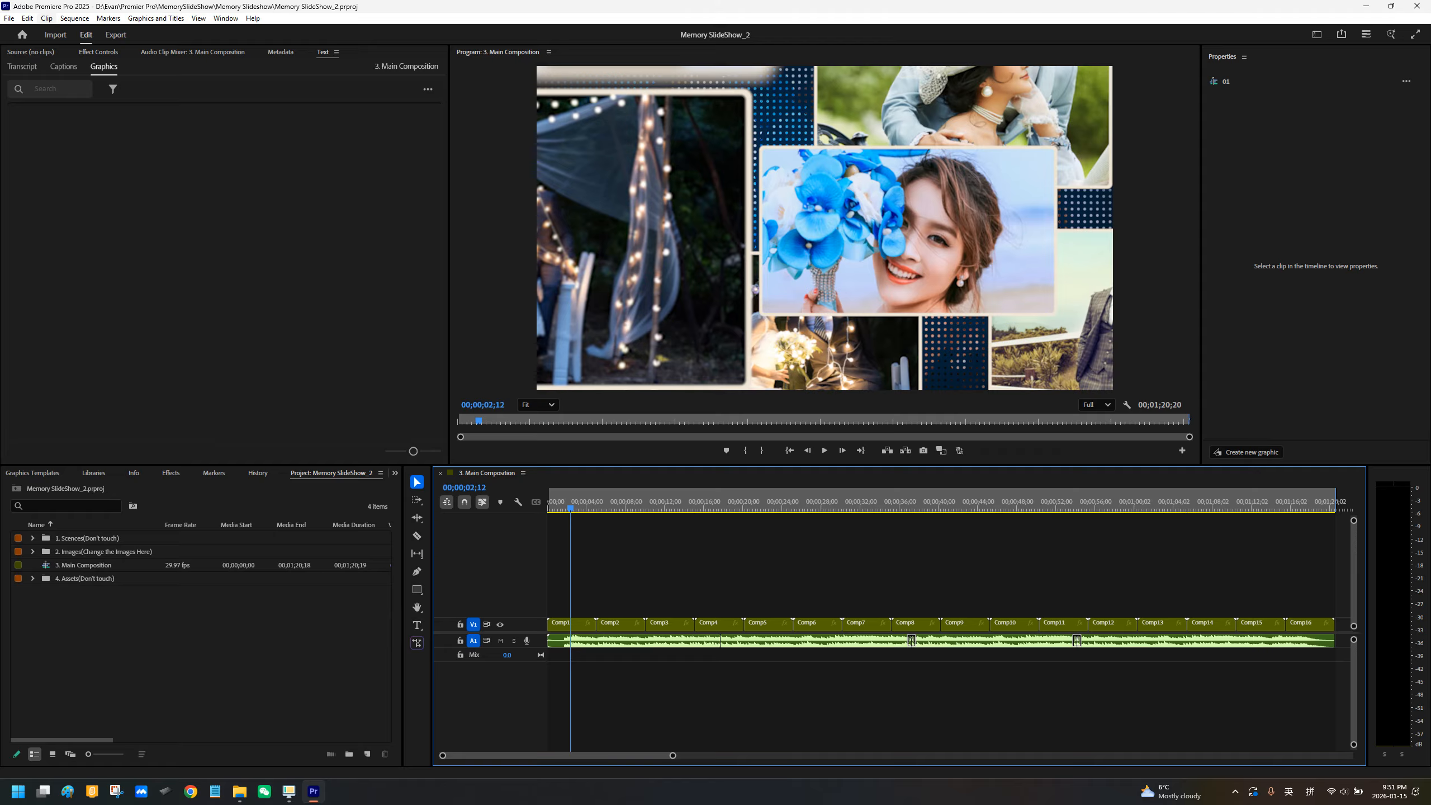
pyautogui.moveTo(571, 508); pyautogui.dragTo(557, 509)
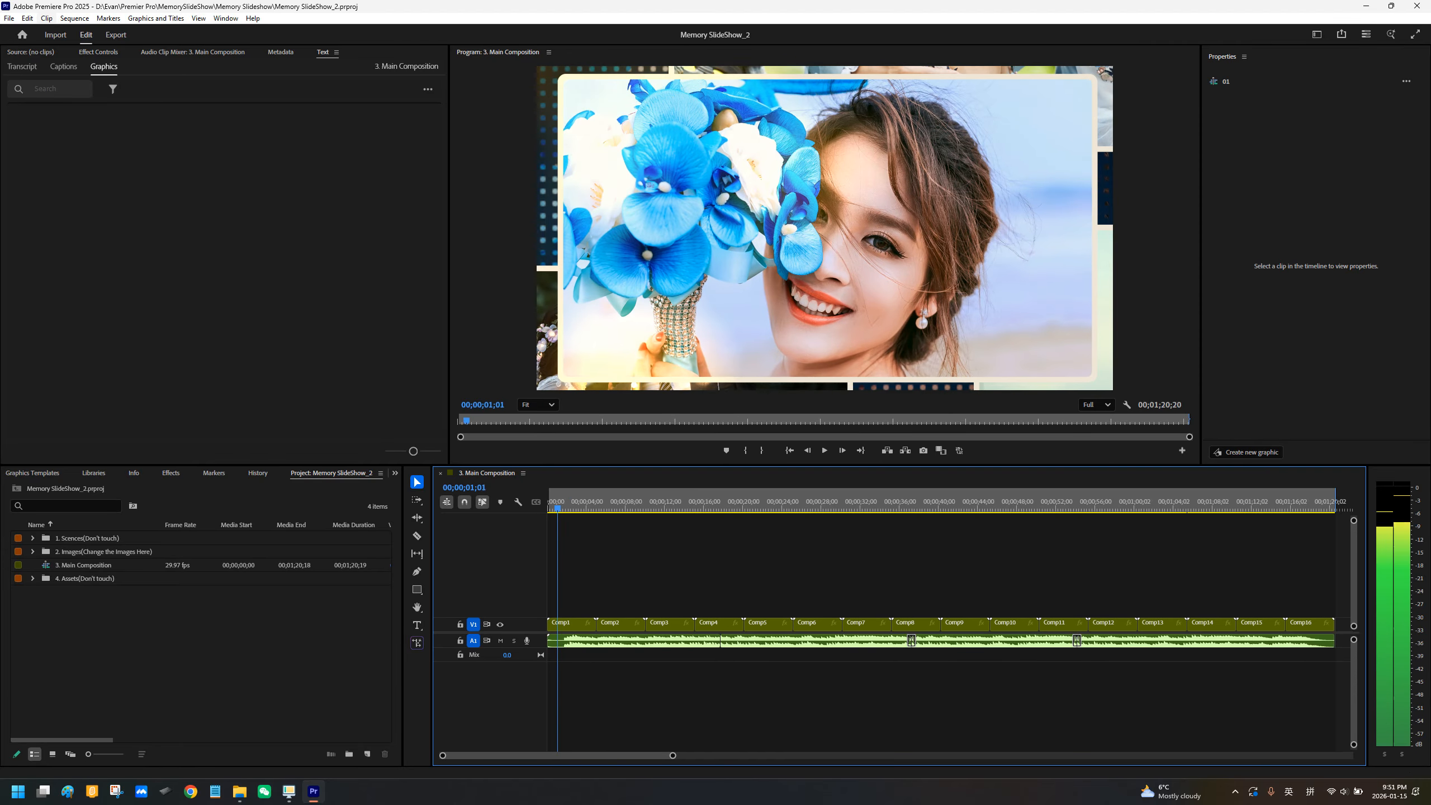
pyautogui.press('space')
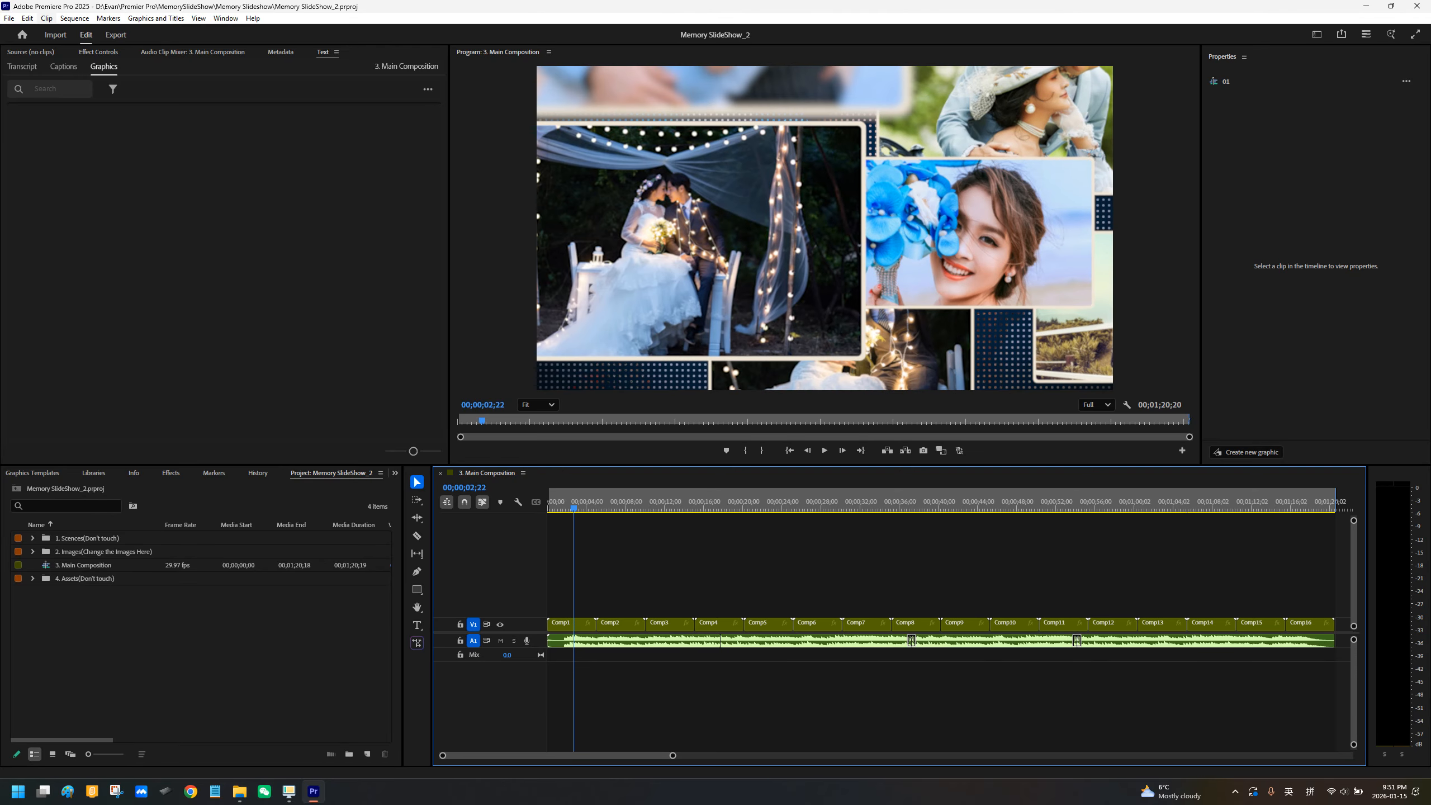
pyautogui.press('space')
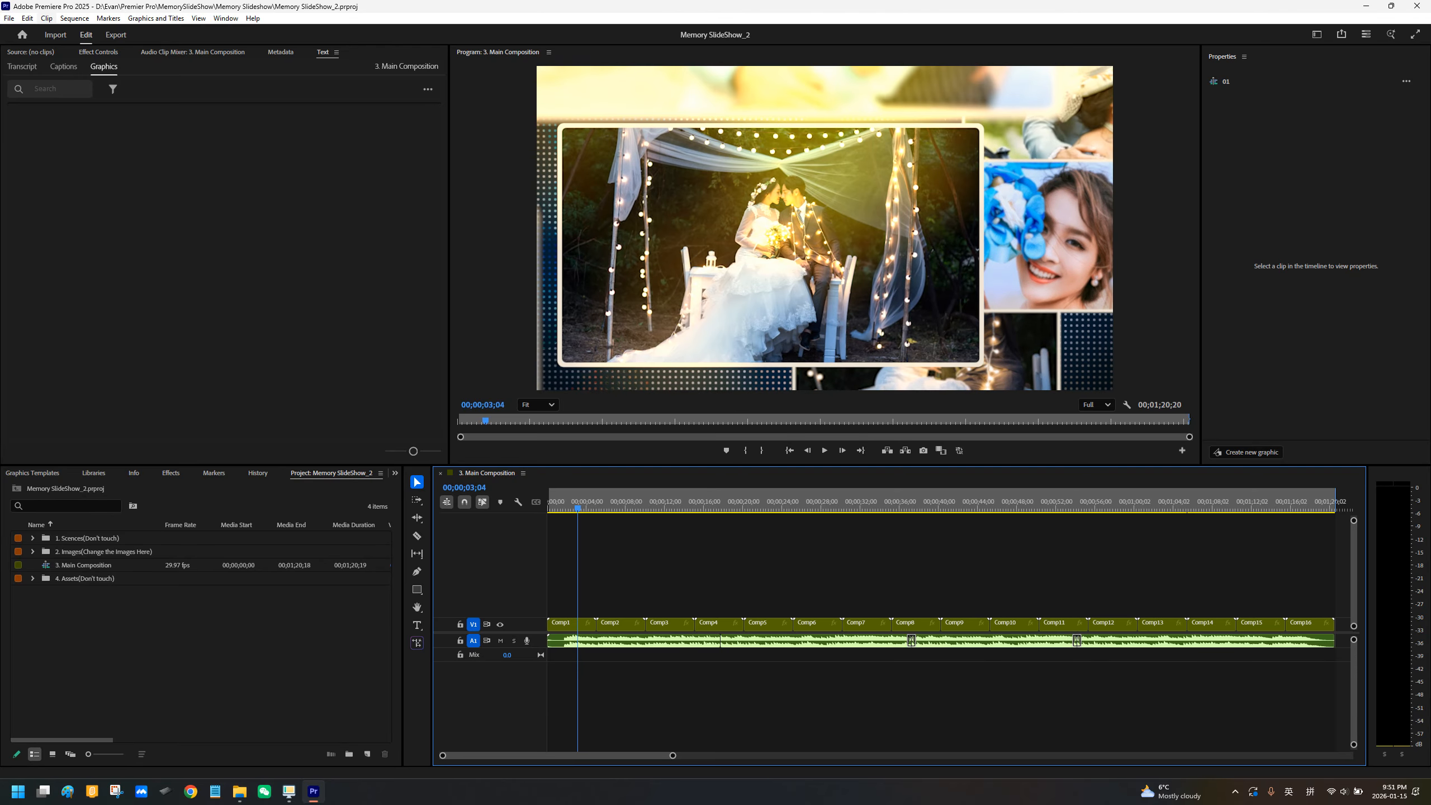
pyautogui.press('space')
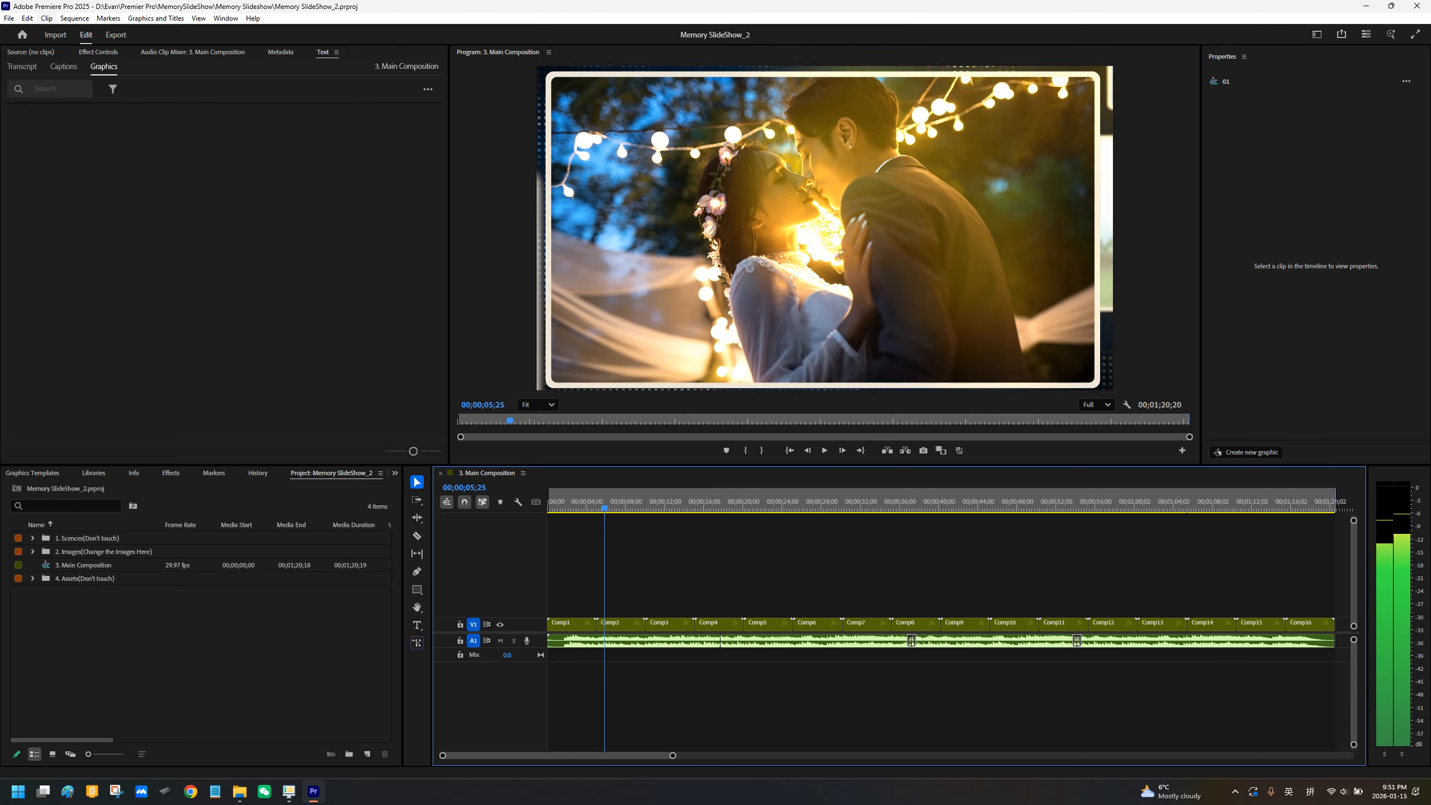
# Step: Return the playhead to 00;00;00;29 and open the nested sequence of the Comp1 clip
pyautogui.moveTo(586, 509); pyautogui.dragTo(557, 509)
pyautogui.click(580, 624)
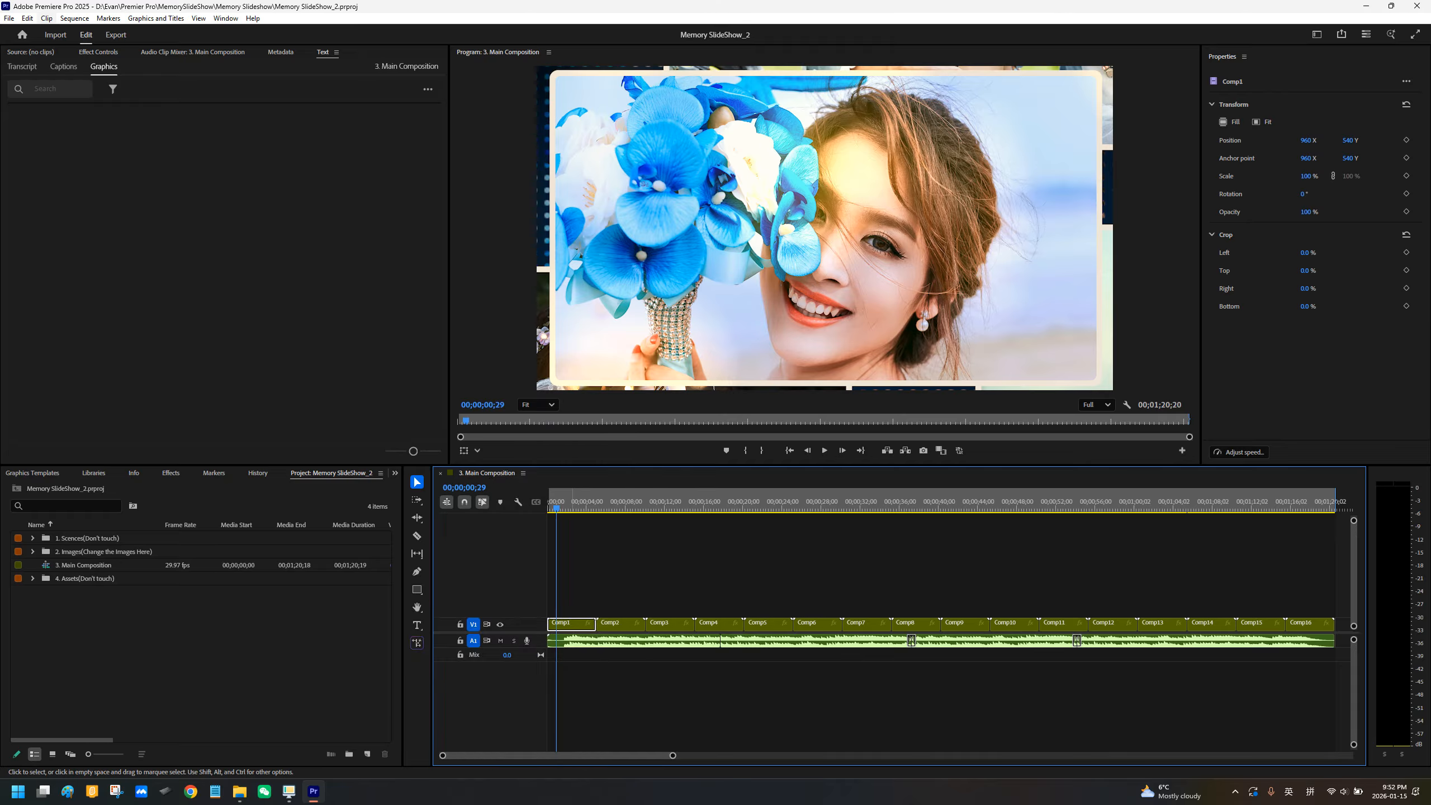
pyautogui.doubleClick(573, 623)
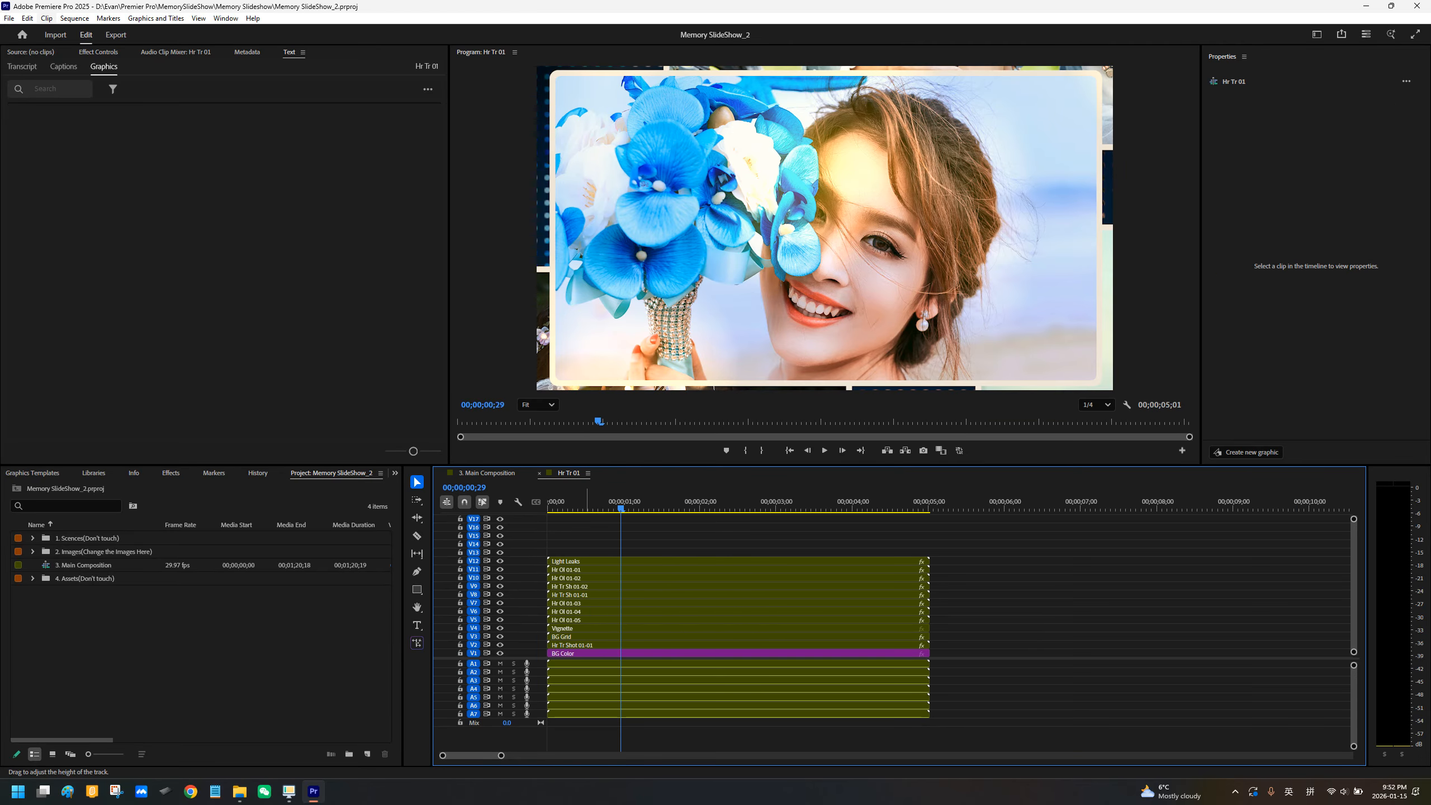
# Step: Preview the nested sequence at 00;00;02;07 and toggle the visibility of track V11 off and on
pyautogui.moveTo(621, 508)
pyautogui.mouseDown()
pyautogui.moveTo(547, 508)
pyautogui.moveTo(593, 508)
pyautogui.mouseUp()
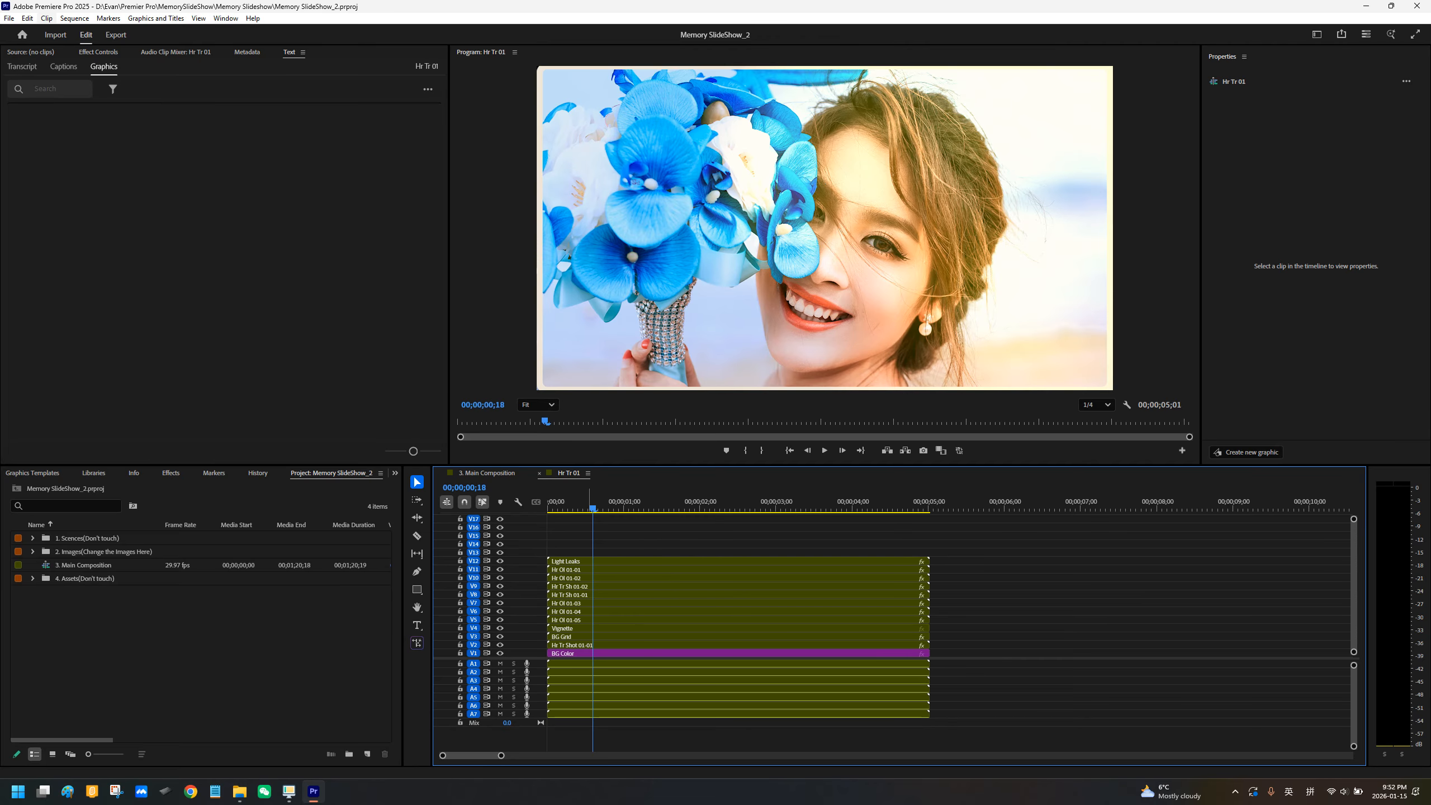
pyautogui.press('Left')
pyautogui.press('Left')
pyautogui.press('Left')
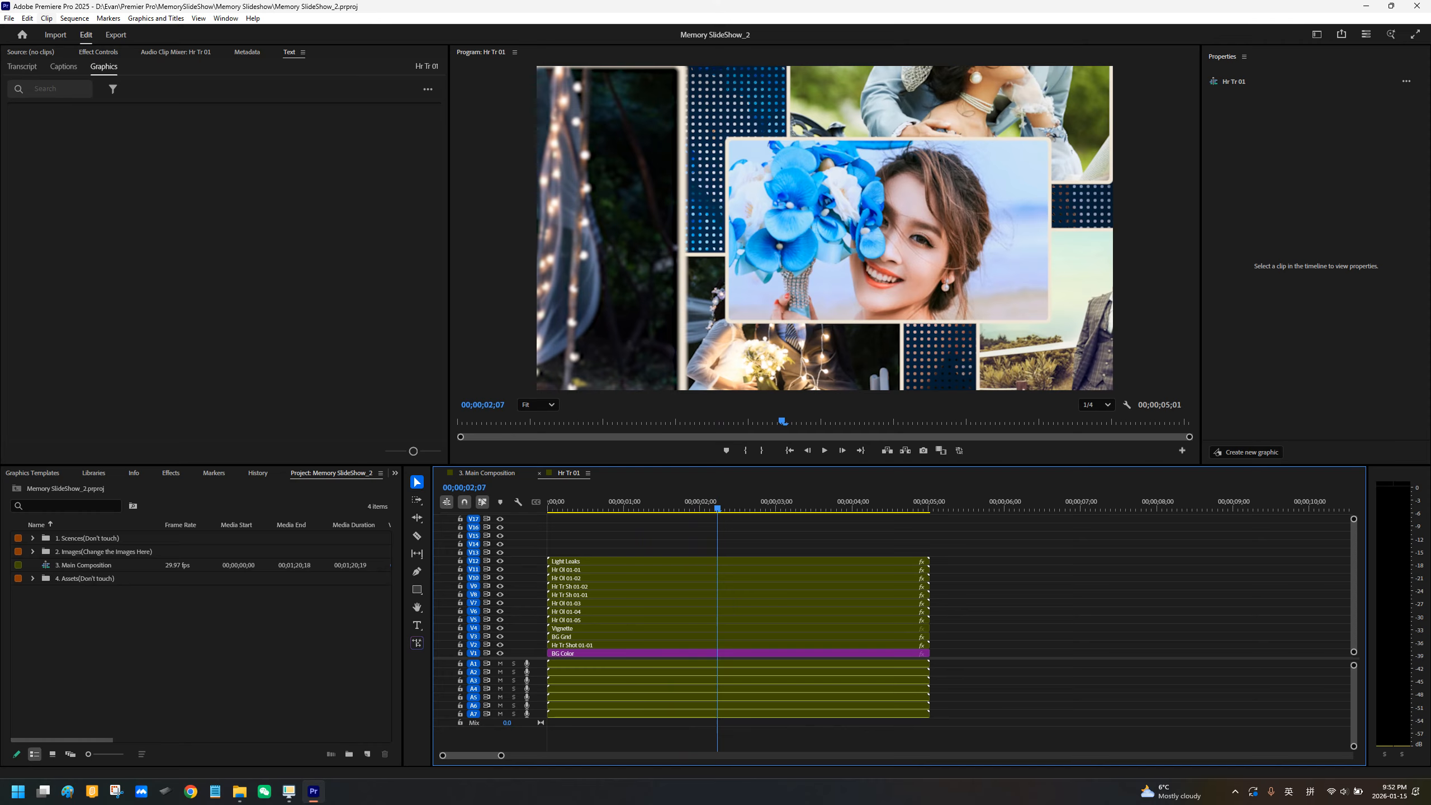
pyautogui.click(500, 569)
pyautogui.click(500, 569)
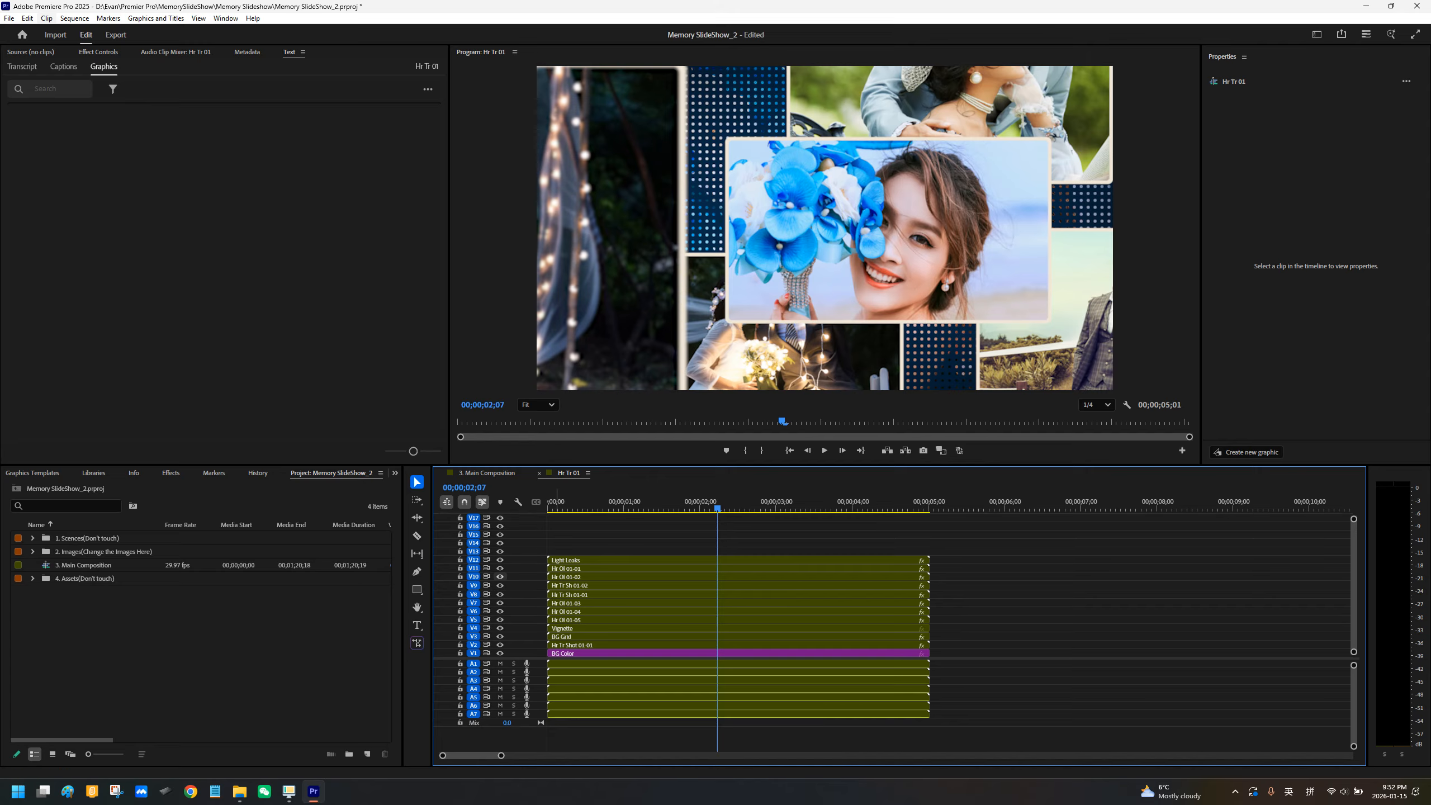
# Step: Toggle the visibility of tracks V9 and V8 repeatedly to identify the photos held by Hr Tr Sh 01-02 and Hr Tr Sh 01-01
pyautogui.click(500, 585)
pyautogui.click(500, 586)
pyautogui.click(500, 585)
pyautogui.click(499, 585)
pyautogui.click(500, 585)
pyautogui.click(499, 585)
pyautogui.click(500, 585)
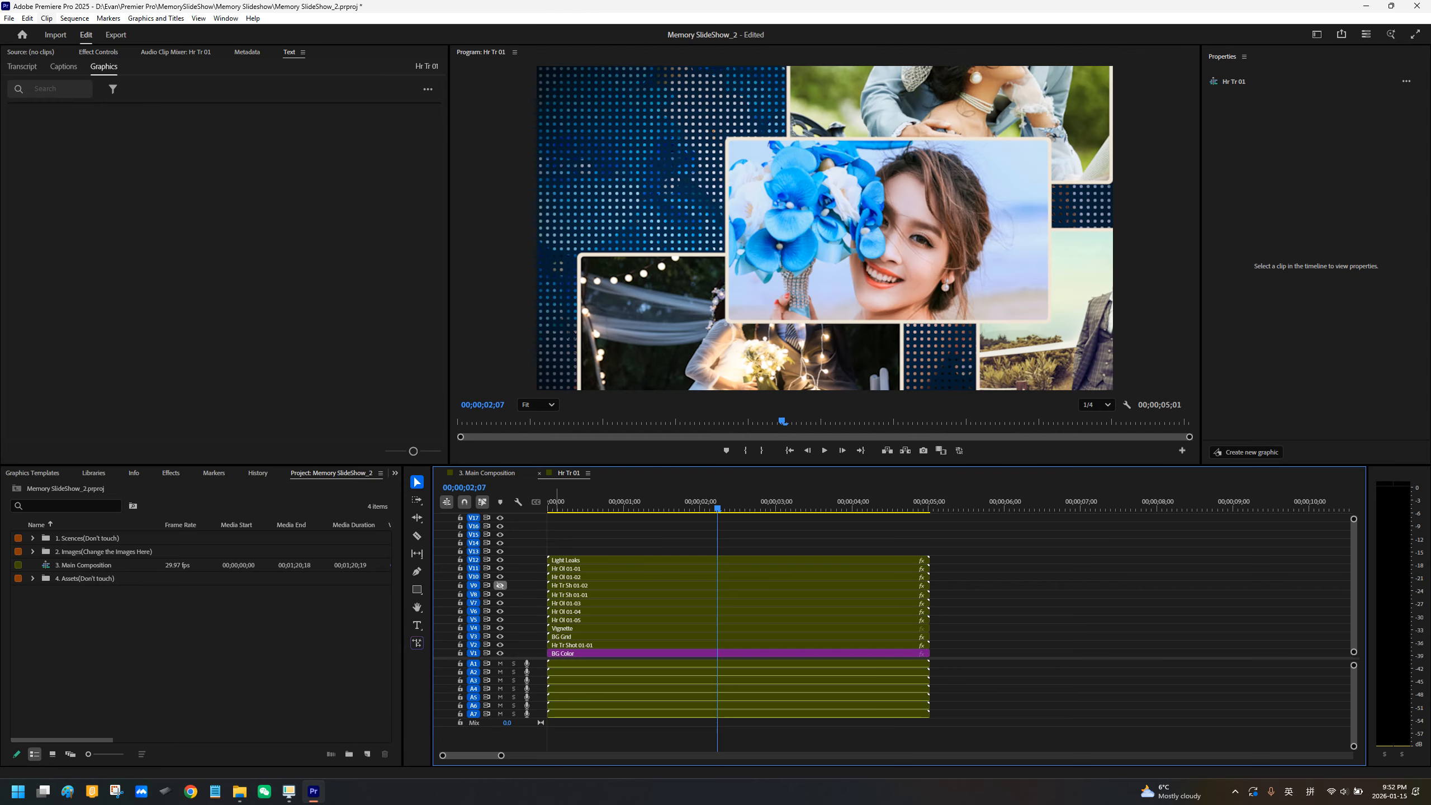
pyautogui.click(499, 594)
pyautogui.click(500, 595)
pyautogui.click(499, 585)
pyautogui.click(500, 595)
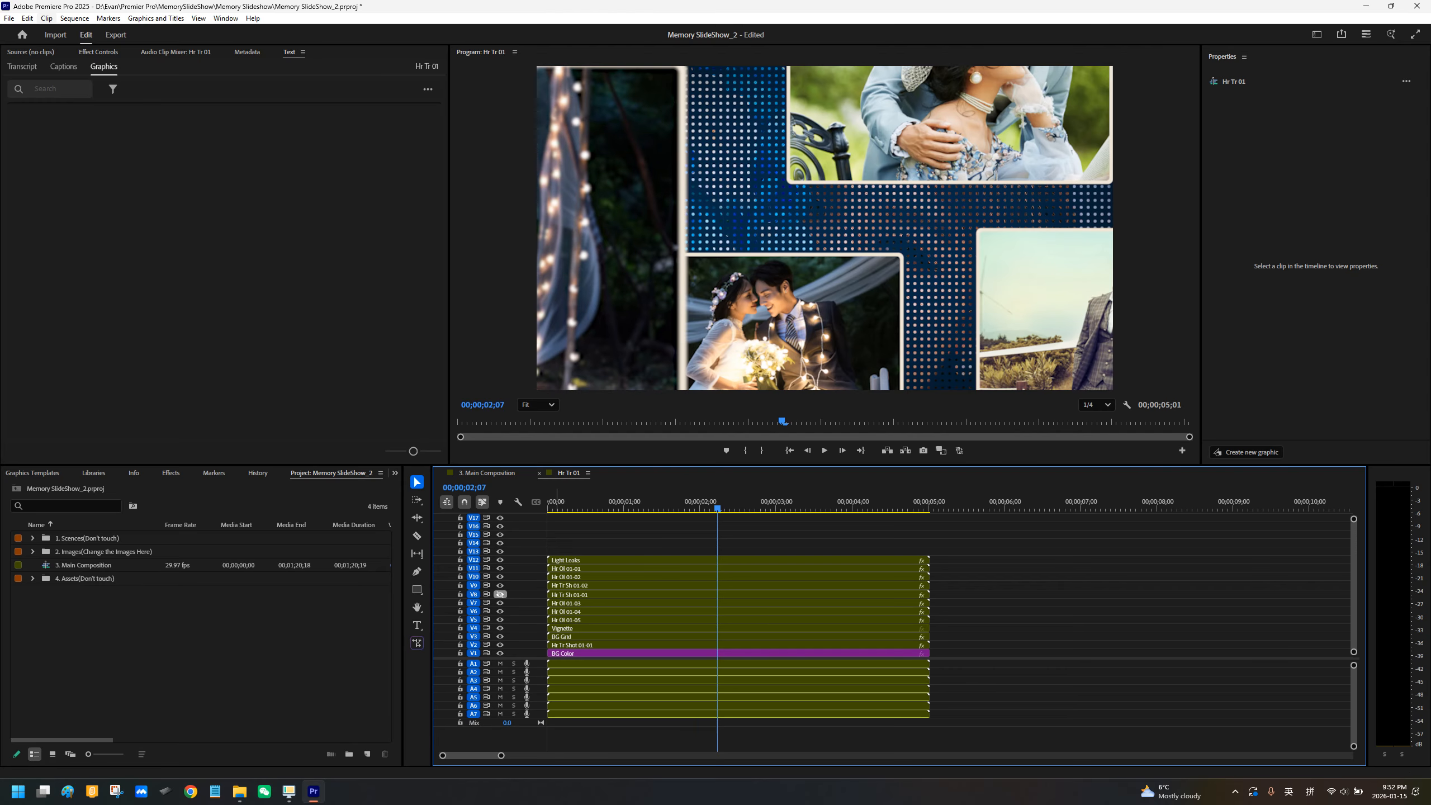
pyautogui.click(500, 594)
pyautogui.click(500, 594)
pyautogui.click(500, 595)
pyautogui.click(499, 585)
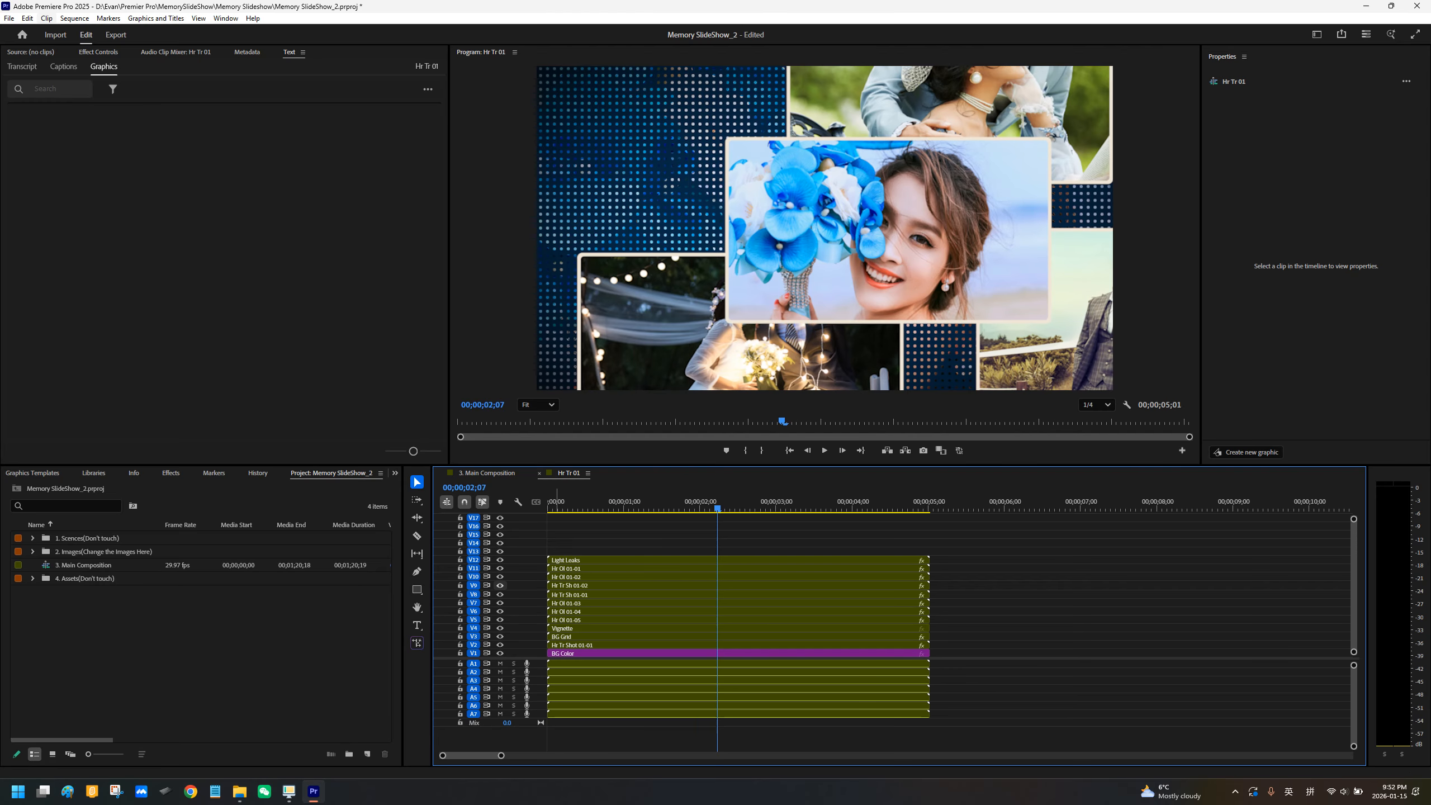
pyautogui.click(500, 586)
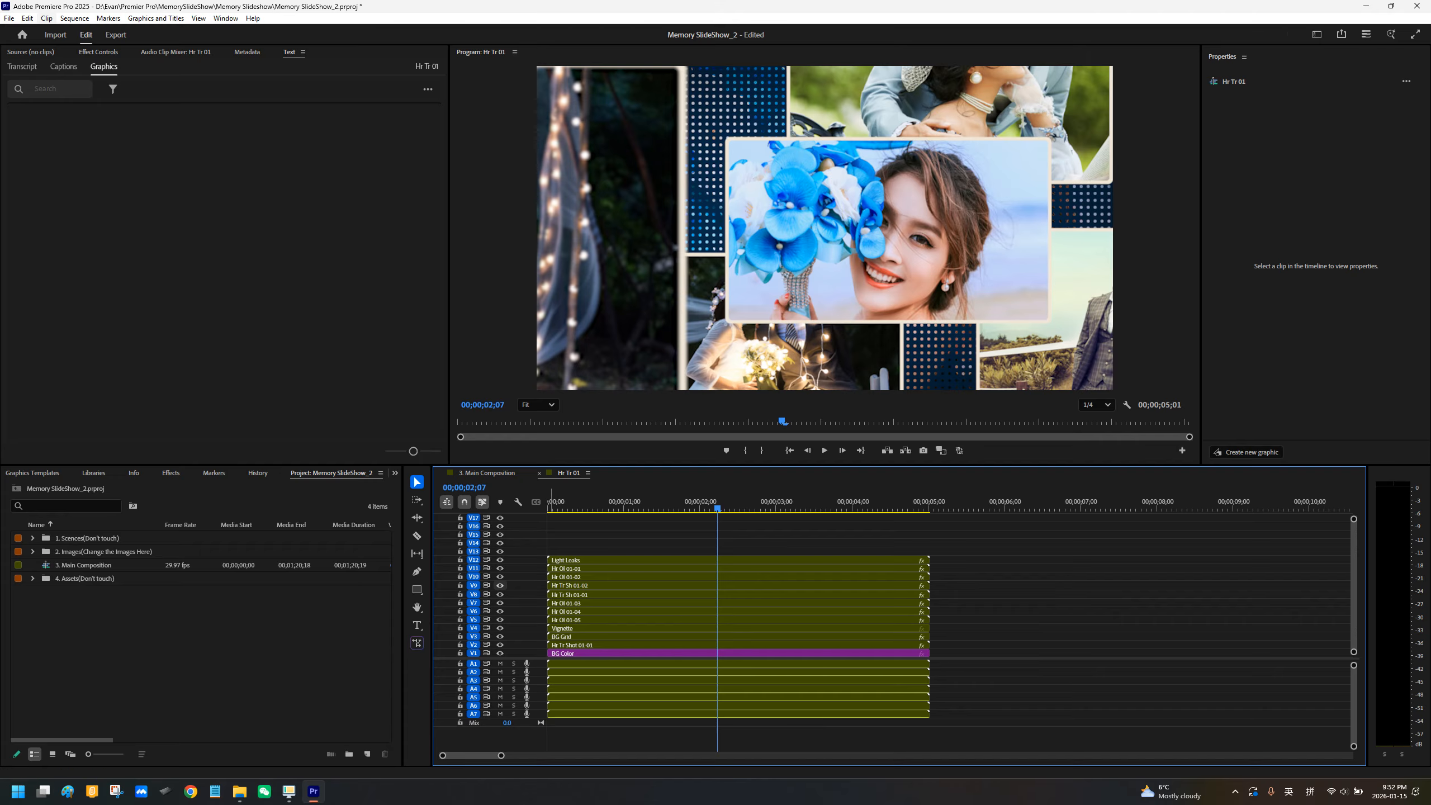
pyautogui.click(500, 585)
pyautogui.click(499, 585)
# Step: Toggle the visibility of tracks V7, V6, V5 and V4 in turn to examine what each layer contributes to the scene
pyautogui.click(500, 594)
pyautogui.click(500, 594)
pyautogui.click(500, 602)
pyautogui.click(500, 602)
pyautogui.click(500, 611)
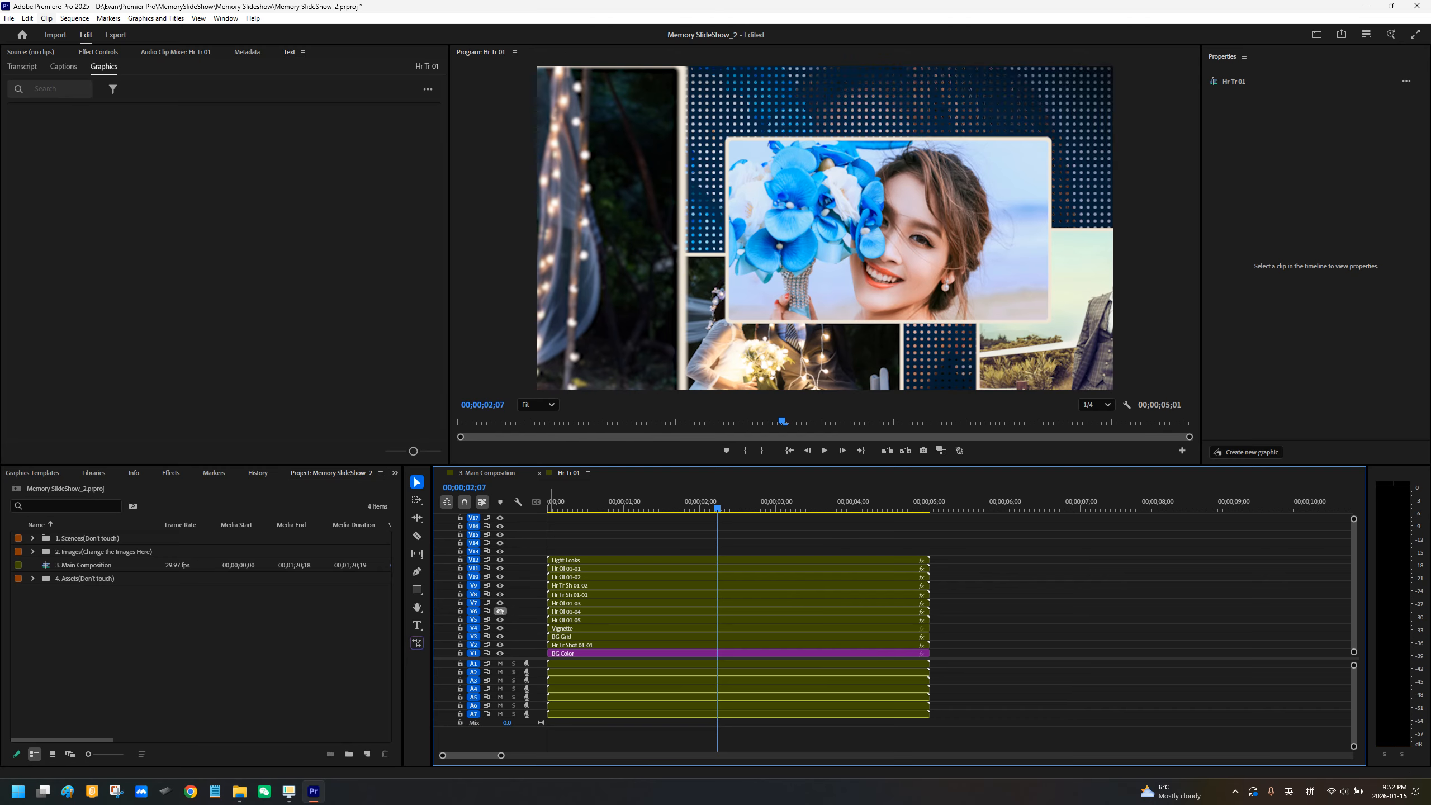
pyautogui.click(500, 611)
pyautogui.click(500, 619)
pyautogui.click(500, 619)
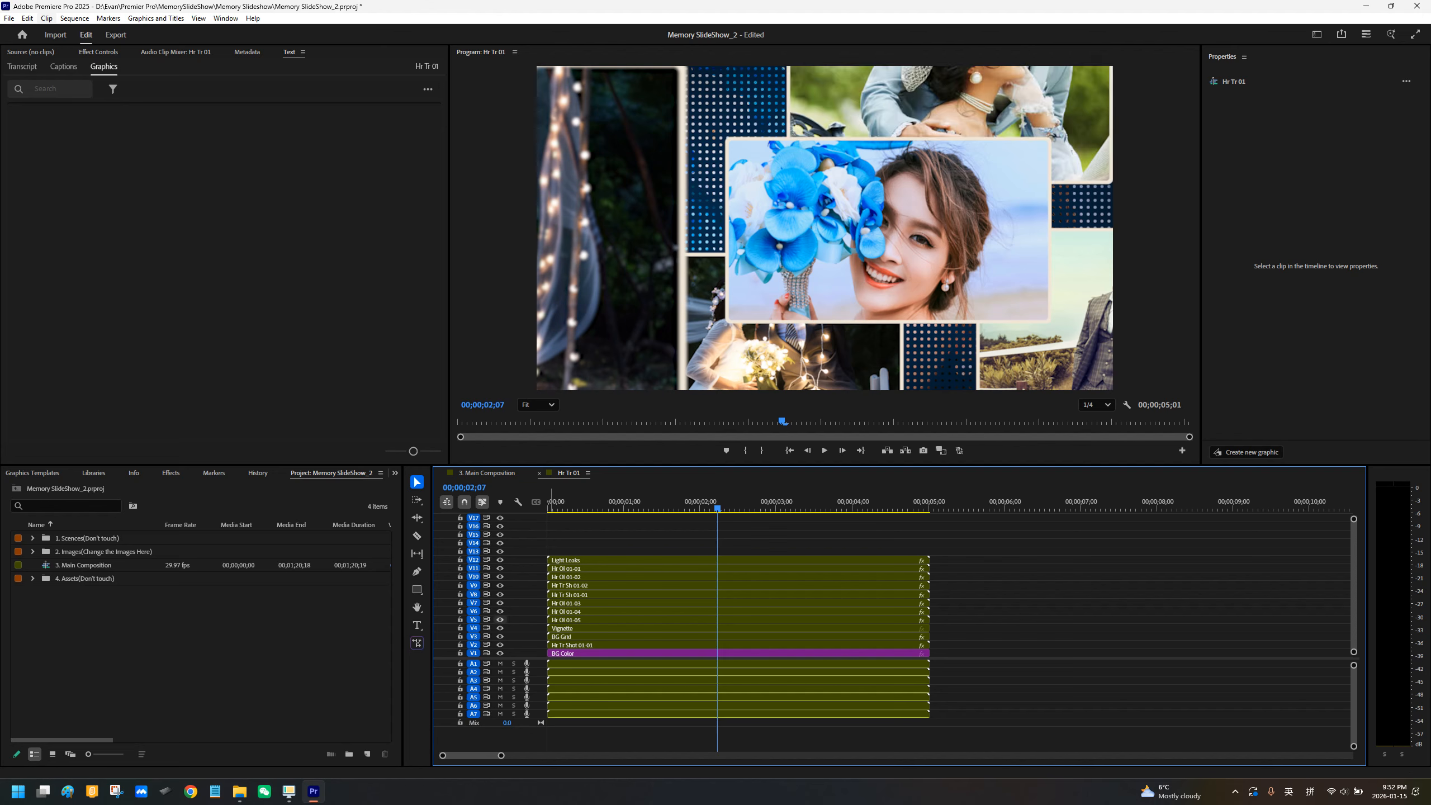
pyautogui.click(500, 627)
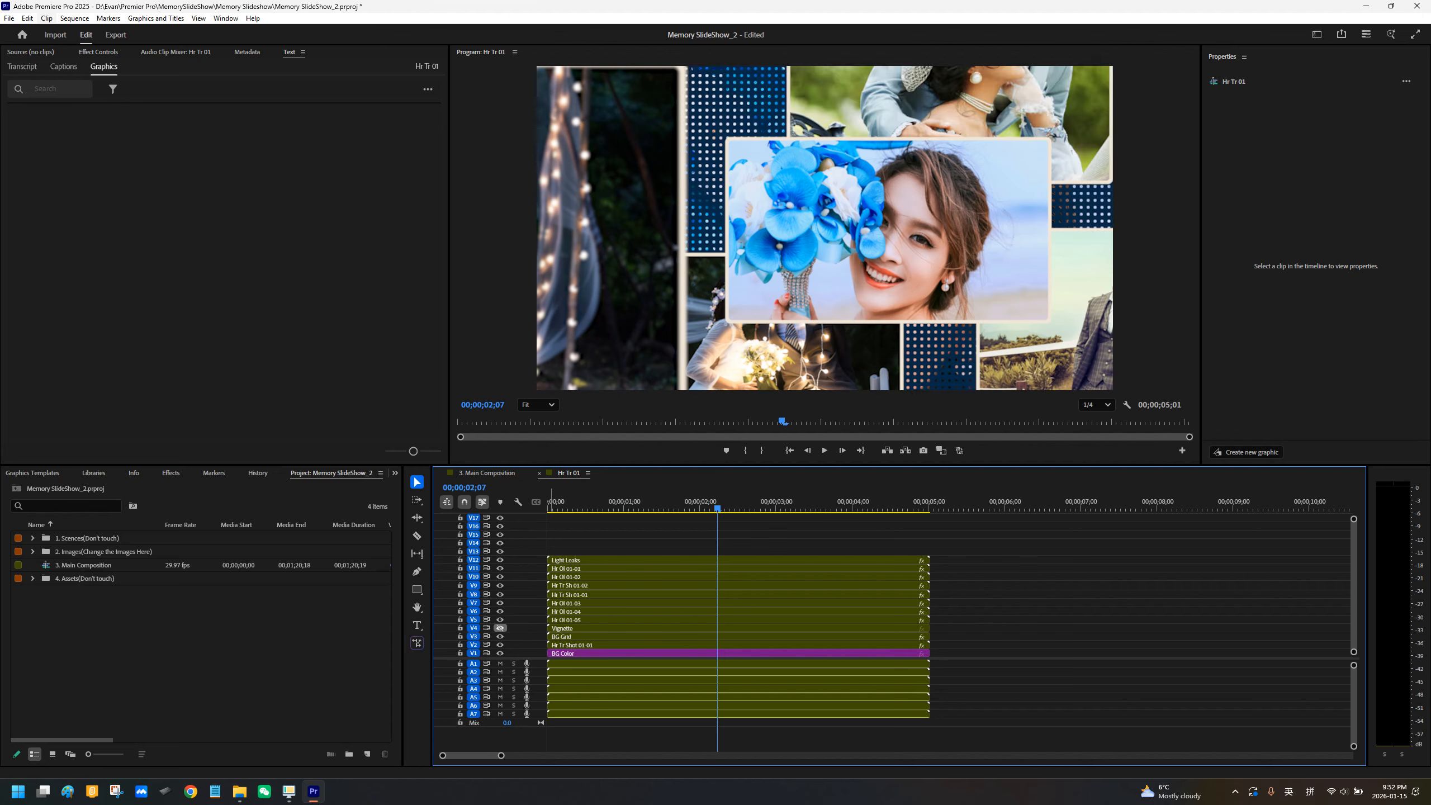
pyautogui.click(500, 627)
pyautogui.click(500, 627)
pyautogui.click(500, 628)
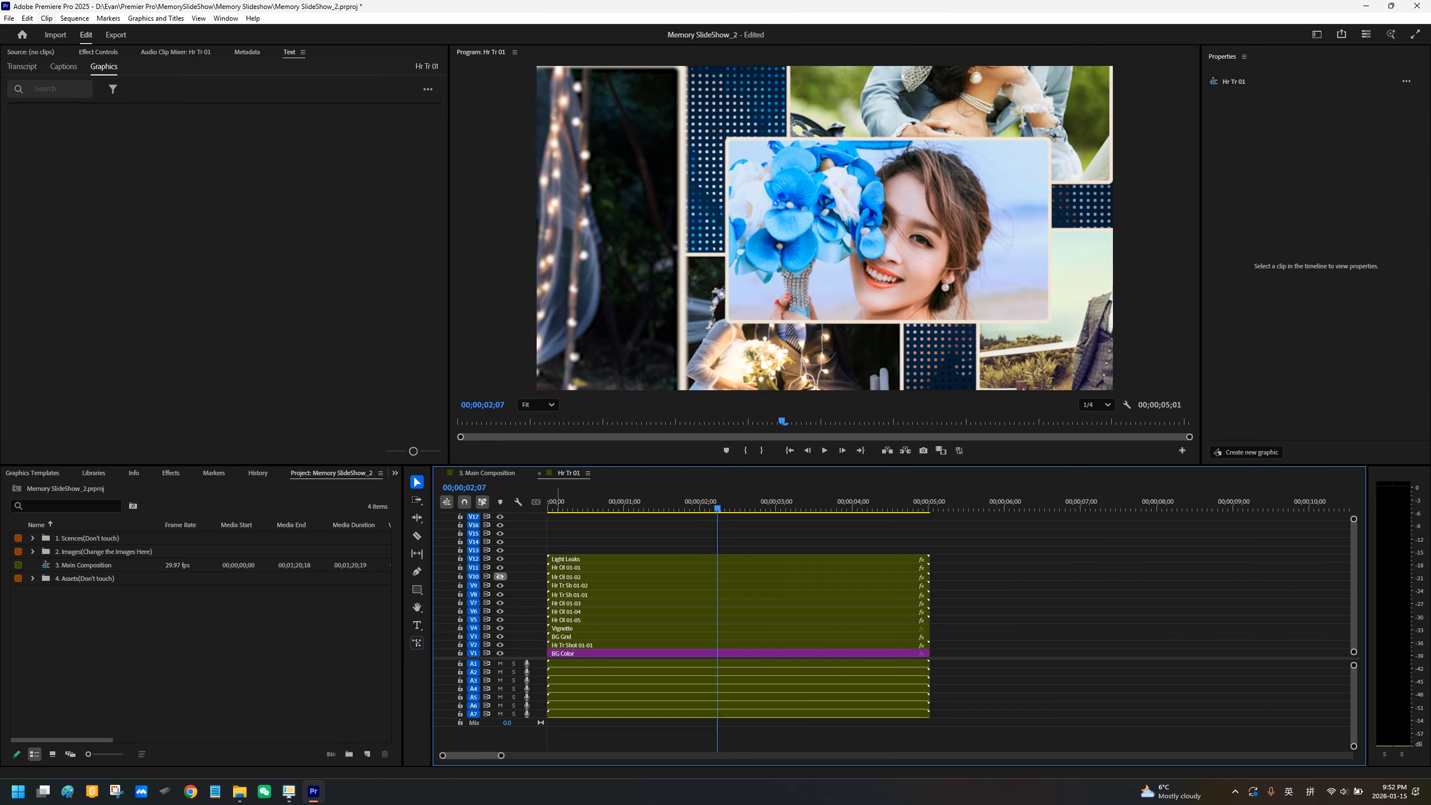
# Step: Toggle the visibility of tracks V9 and V8 off and on to find the layer holding the central photo
pyautogui.click(499, 586)
pyautogui.click(499, 586)
pyautogui.click(500, 594)
pyautogui.click(500, 595)
pyautogui.click(500, 594)
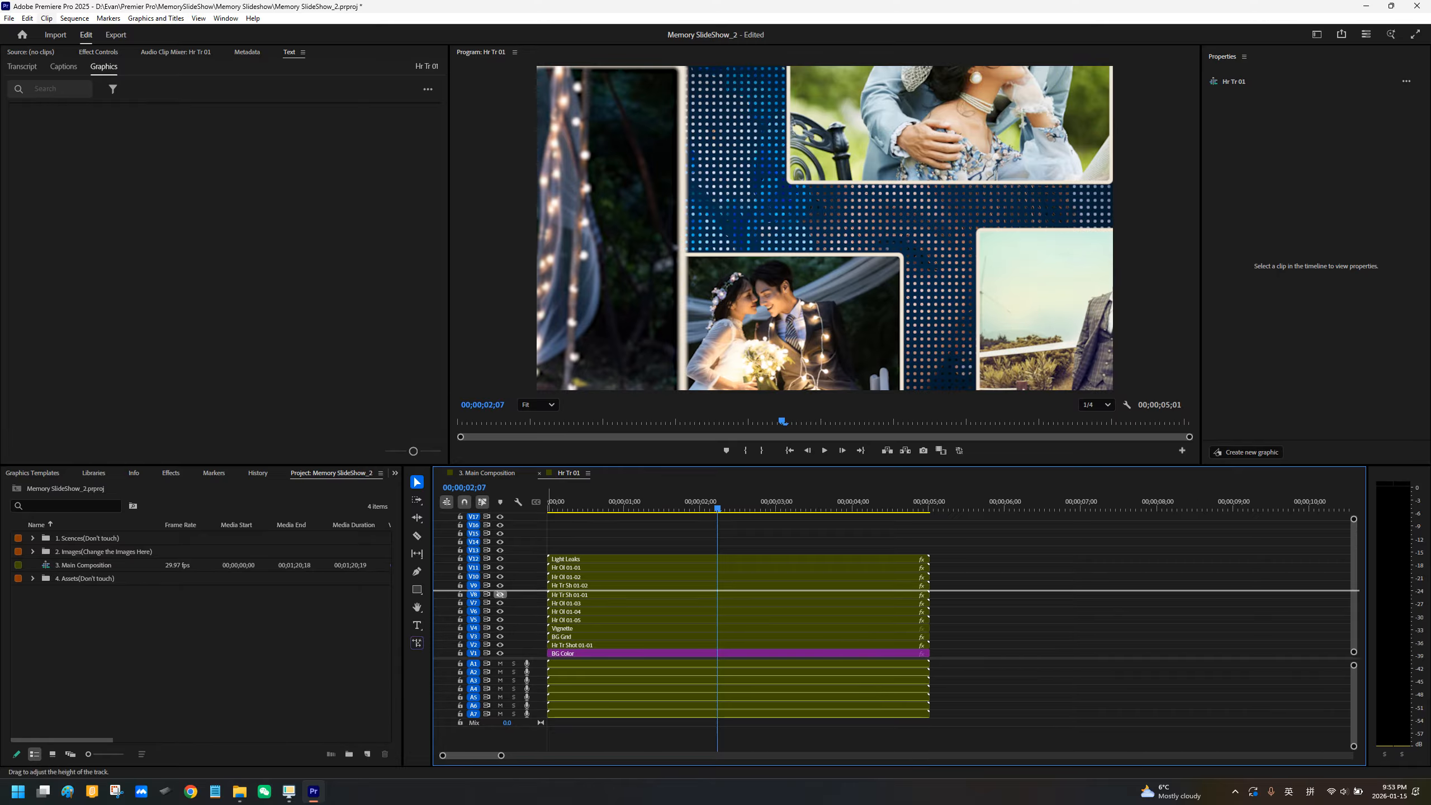
pyautogui.click(499, 594)
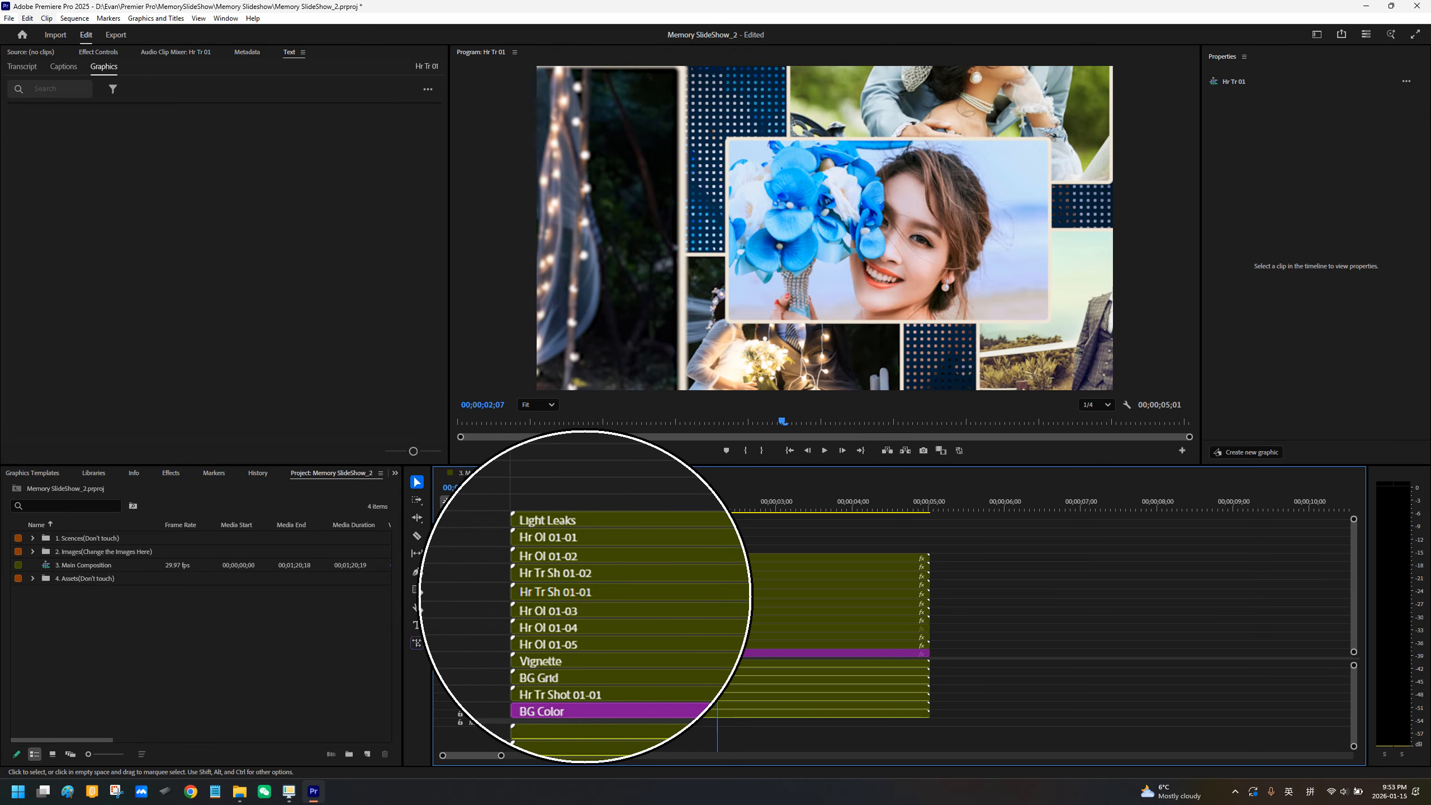
# Step: Open the nested Hr Tr Sh 01-01 sequence, then its nested Hr Tr Shot 01-01 sequence, and select the photo clip inside
pyautogui.click(678, 594)
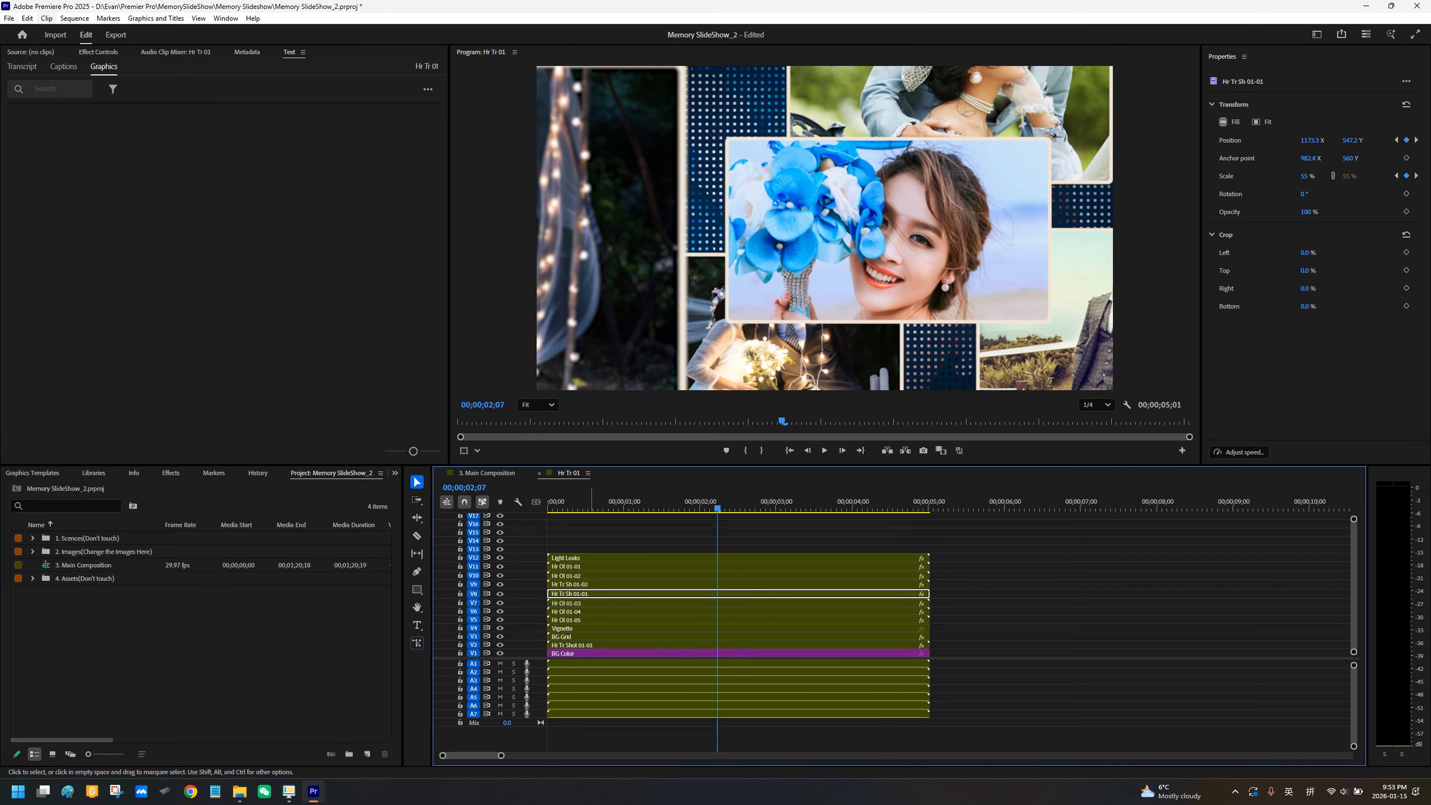
pyautogui.doubleClick(589, 595)
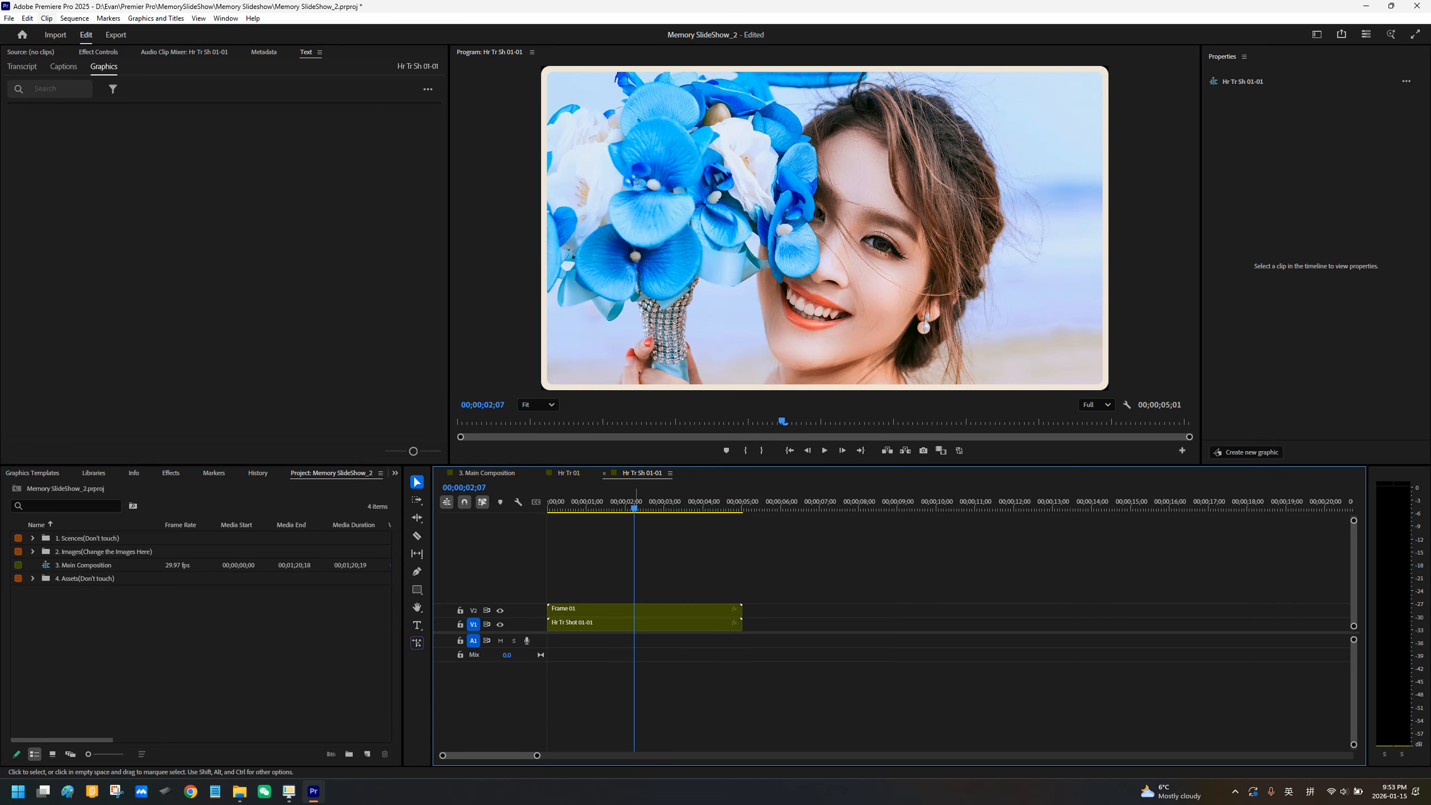
pyautogui.click(569, 624)
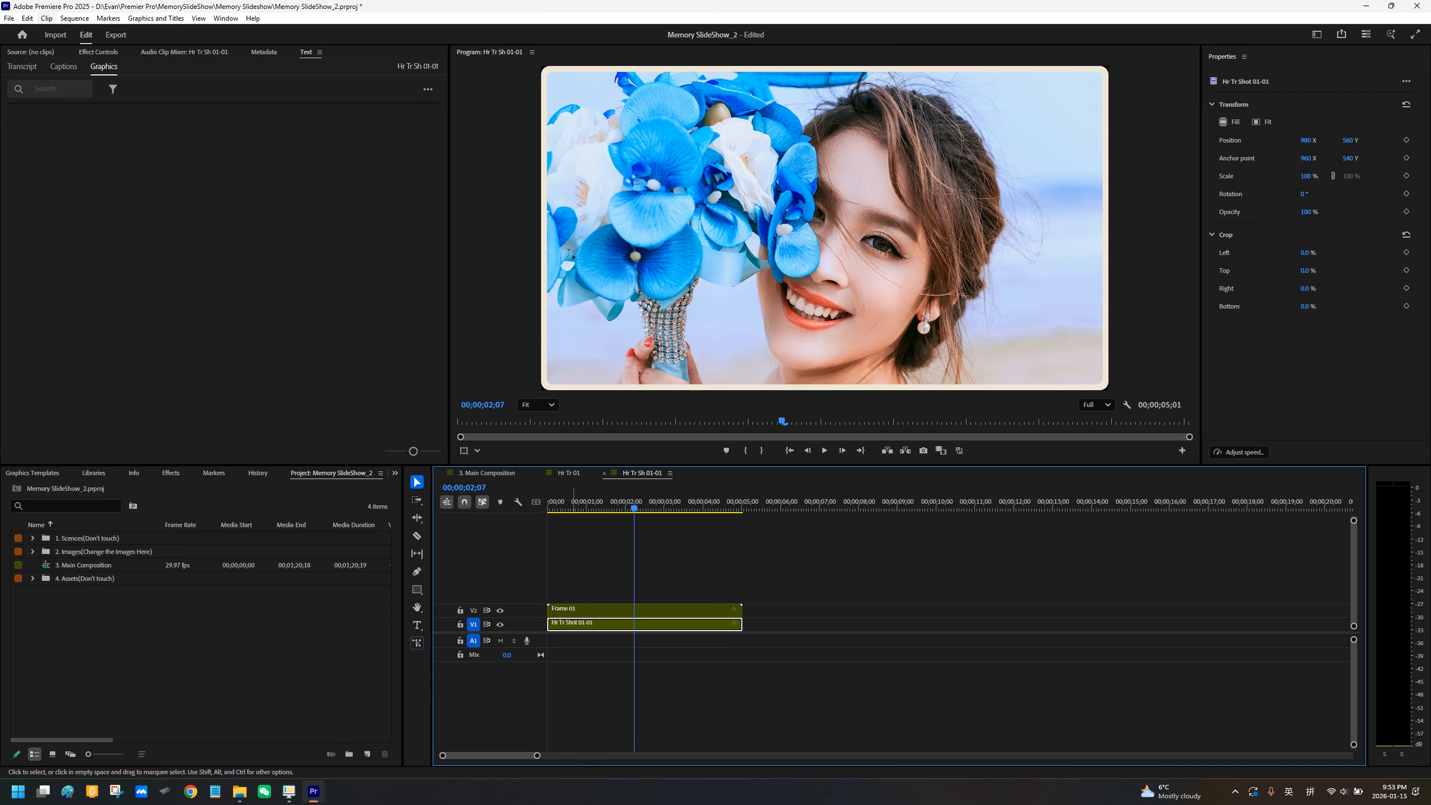
pyautogui.doubleClick(569, 624)
pyautogui.click(594, 624)
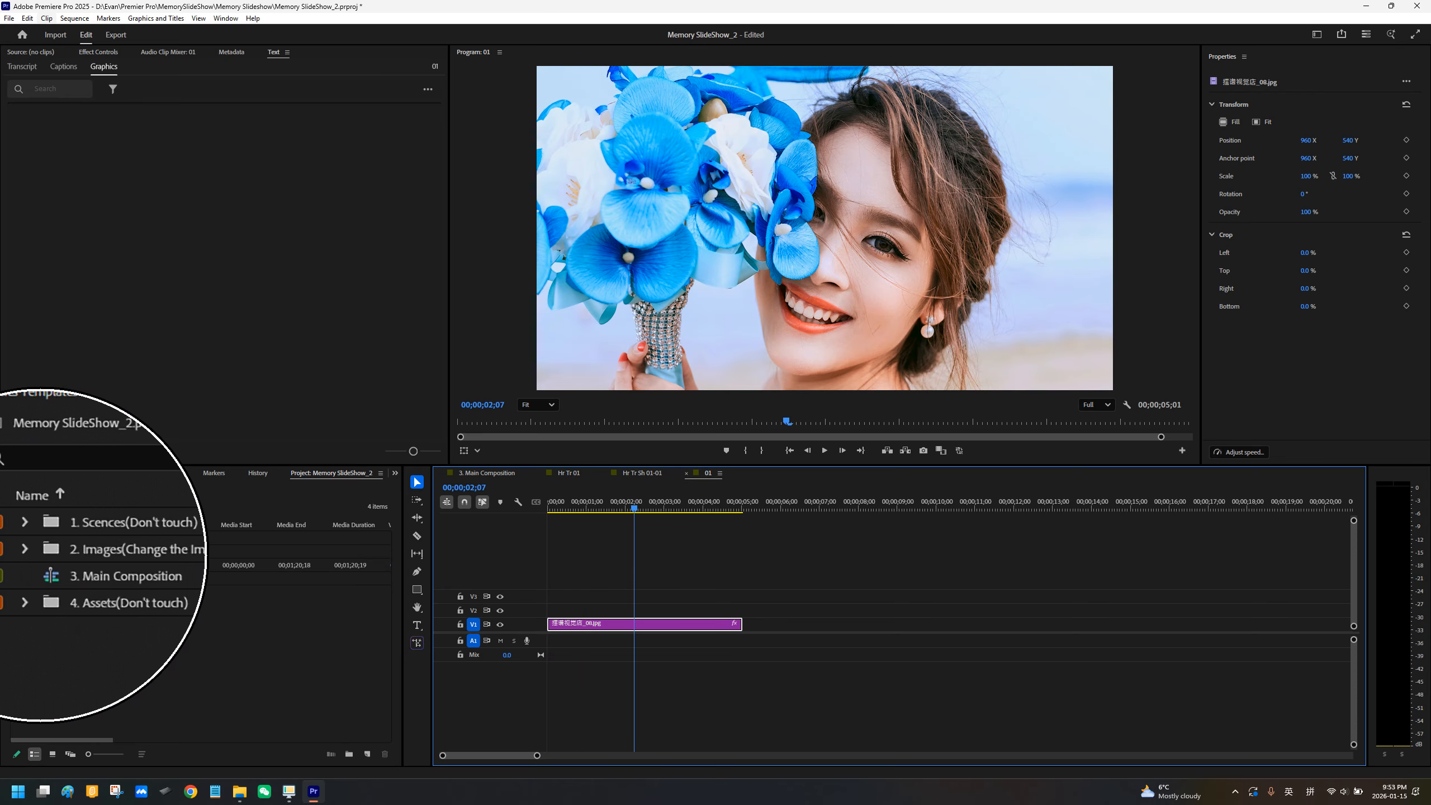
# Step: Expand the 2. Images bin, then switch to File Explorer and open the 2017.04.06 photo folder inside the Premier Pro folder
pyautogui.click(31, 551)
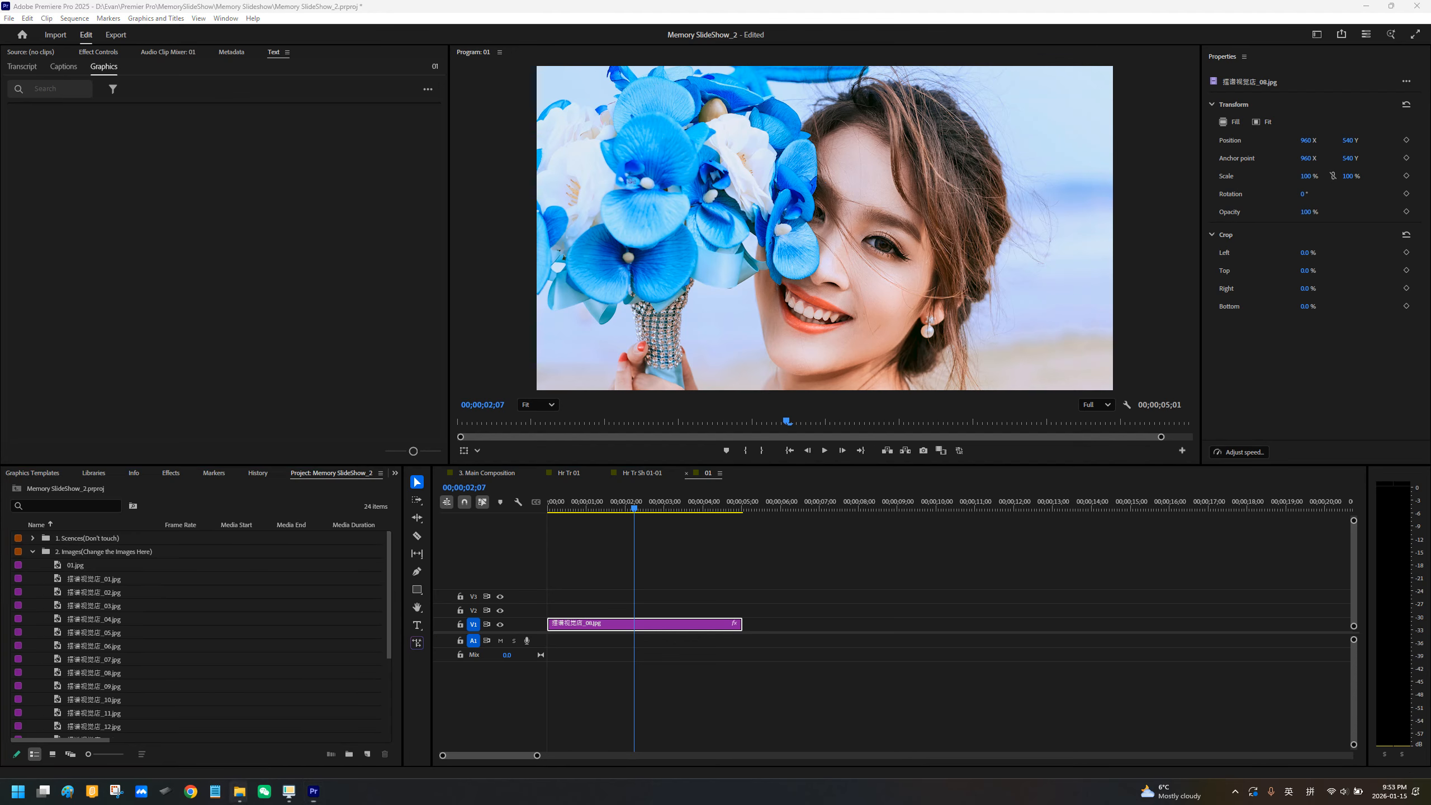
pyautogui.moveTo(240, 792)
pyautogui.moveTo(285, 733)
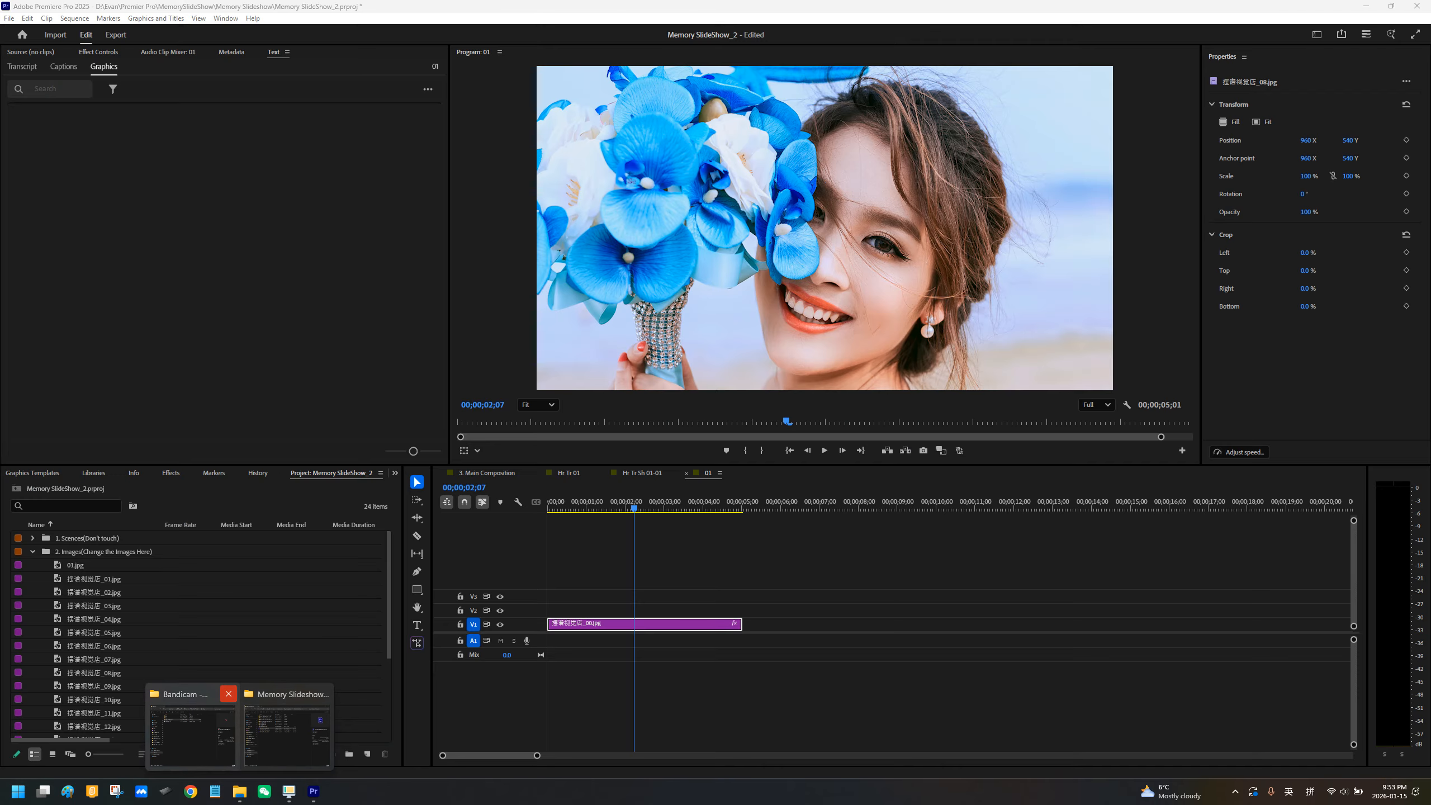
pyautogui.click(284, 733)
pyautogui.moveTo(550, 163); pyautogui.dragTo(716, 154)
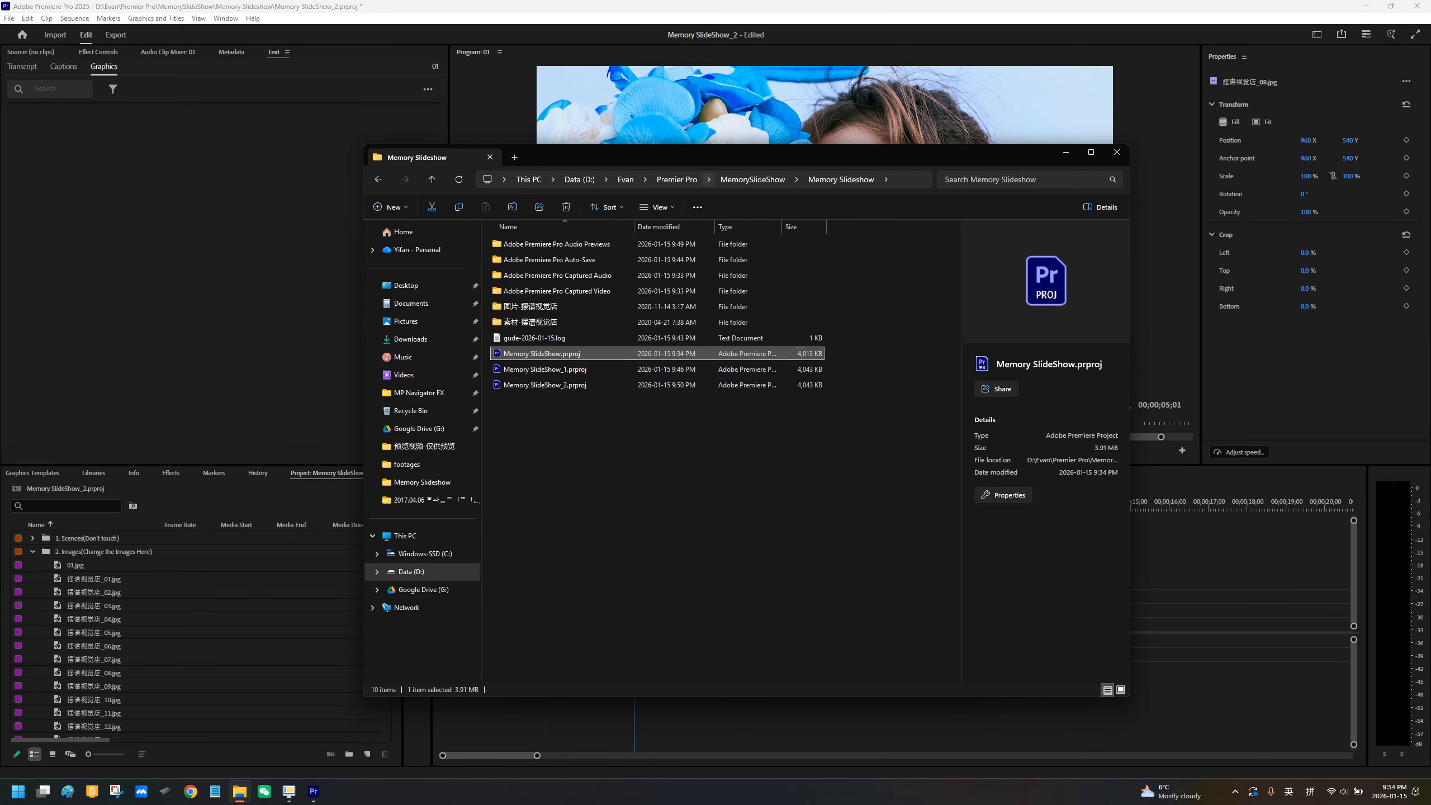
pyautogui.click(406, 286)
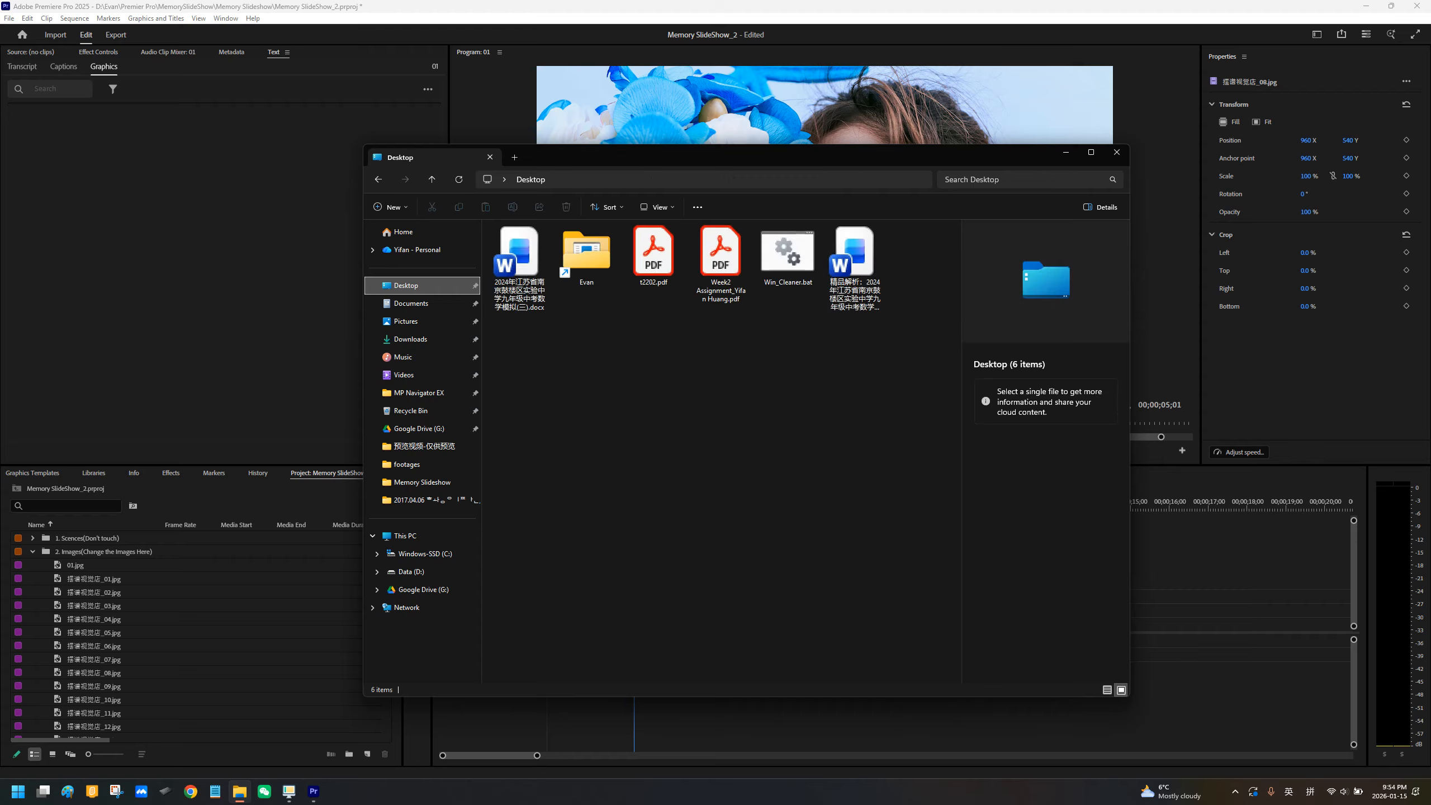
pyautogui.doubleClick(587, 274)
pyautogui.doubleClick(520, 400)
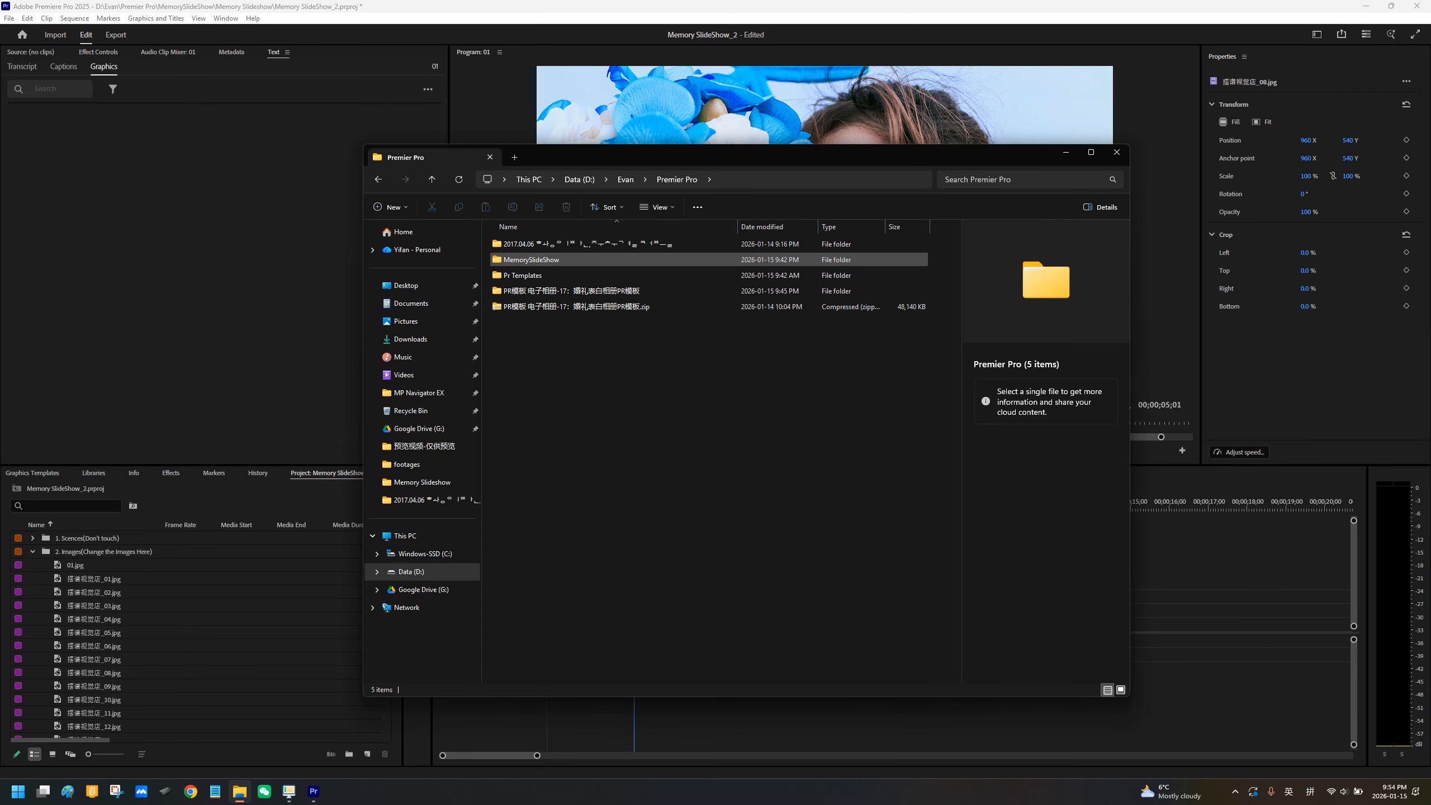
pyautogui.doubleClick(530, 244)
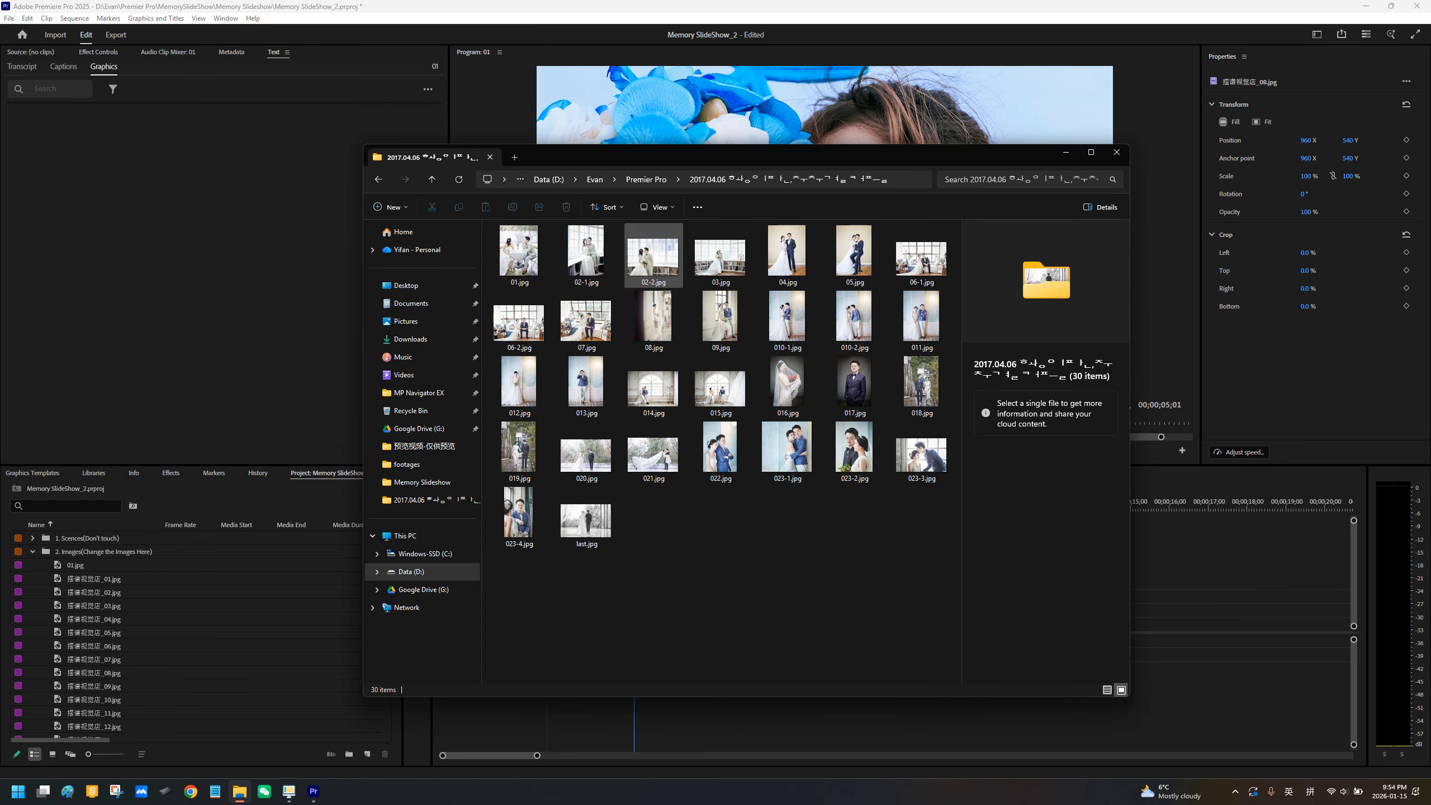
# Step: Import 07.jpg from the photo folder into the 2. Images(Change the Images Here) bin
pyautogui.moveTo(682, 155); pyautogui.dragTo(687, 209)
pyautogui.click(524, 308)
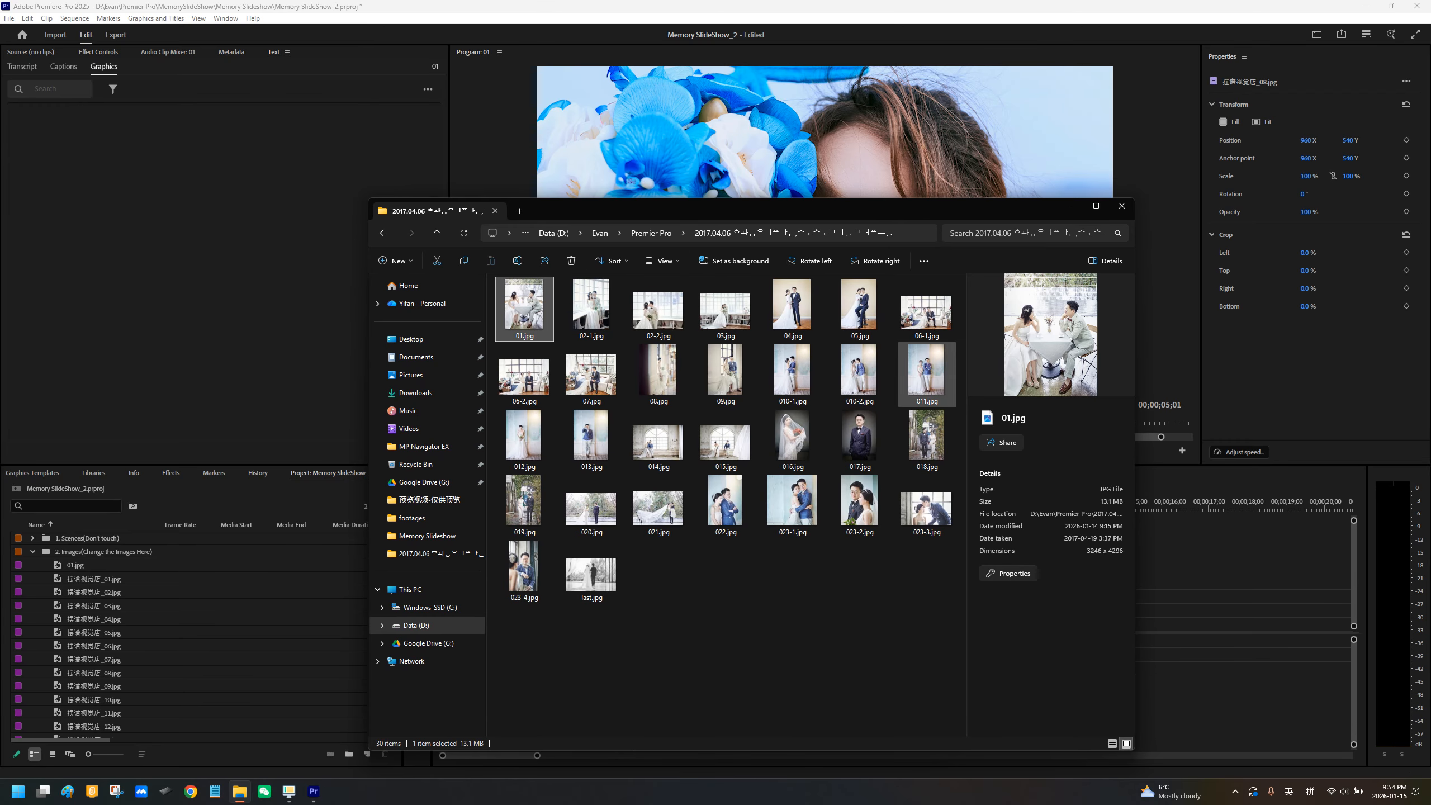
pyautogui.click(591, 374)
pyautogui.moveTo(592, 375); pyautogui.dragTo(567, 389)
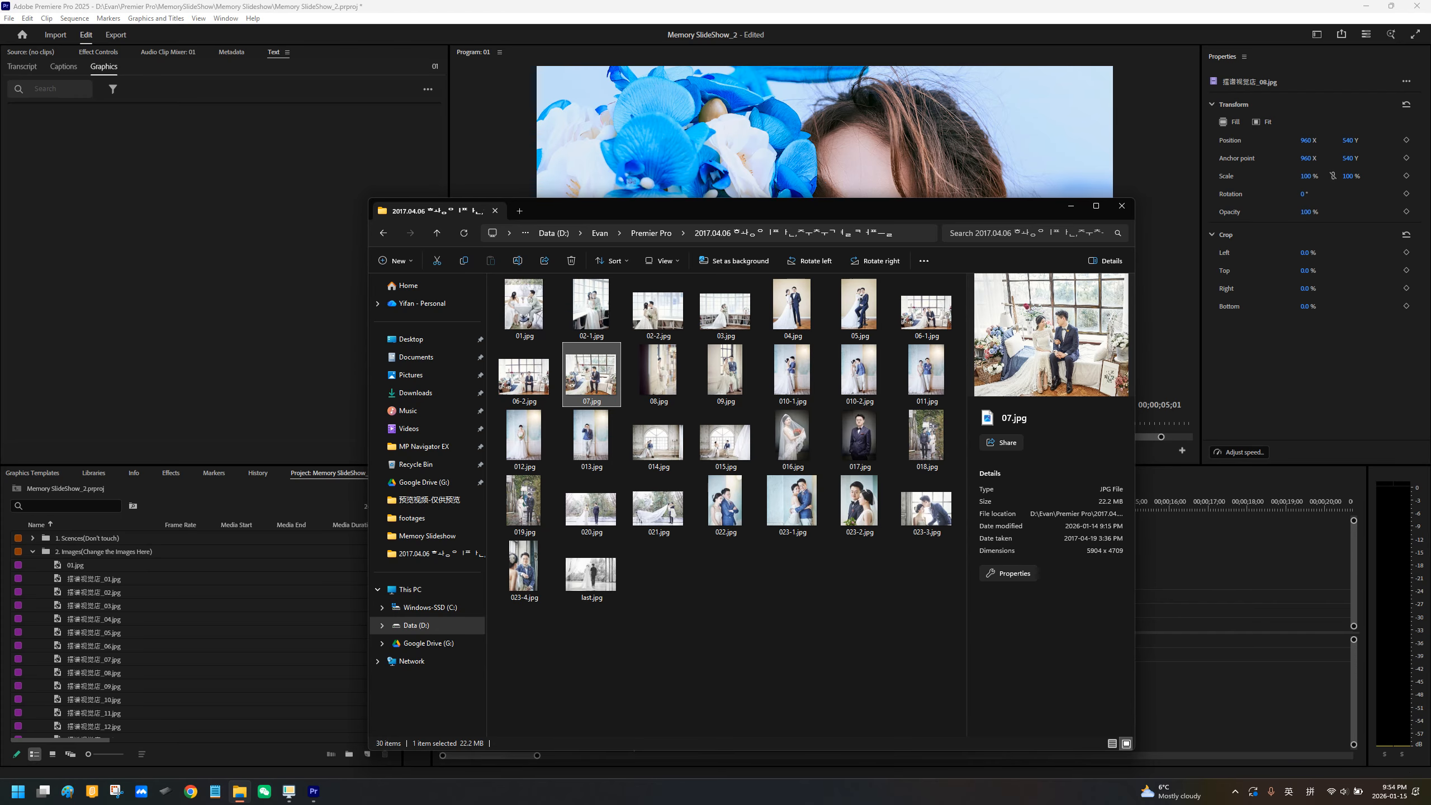
pyautogui.moveTo(632, 210); pyautogui.dragTo(725, 247)
pyautogui.moveTo(694, 418); pyautogui.dragTo(125, 553)
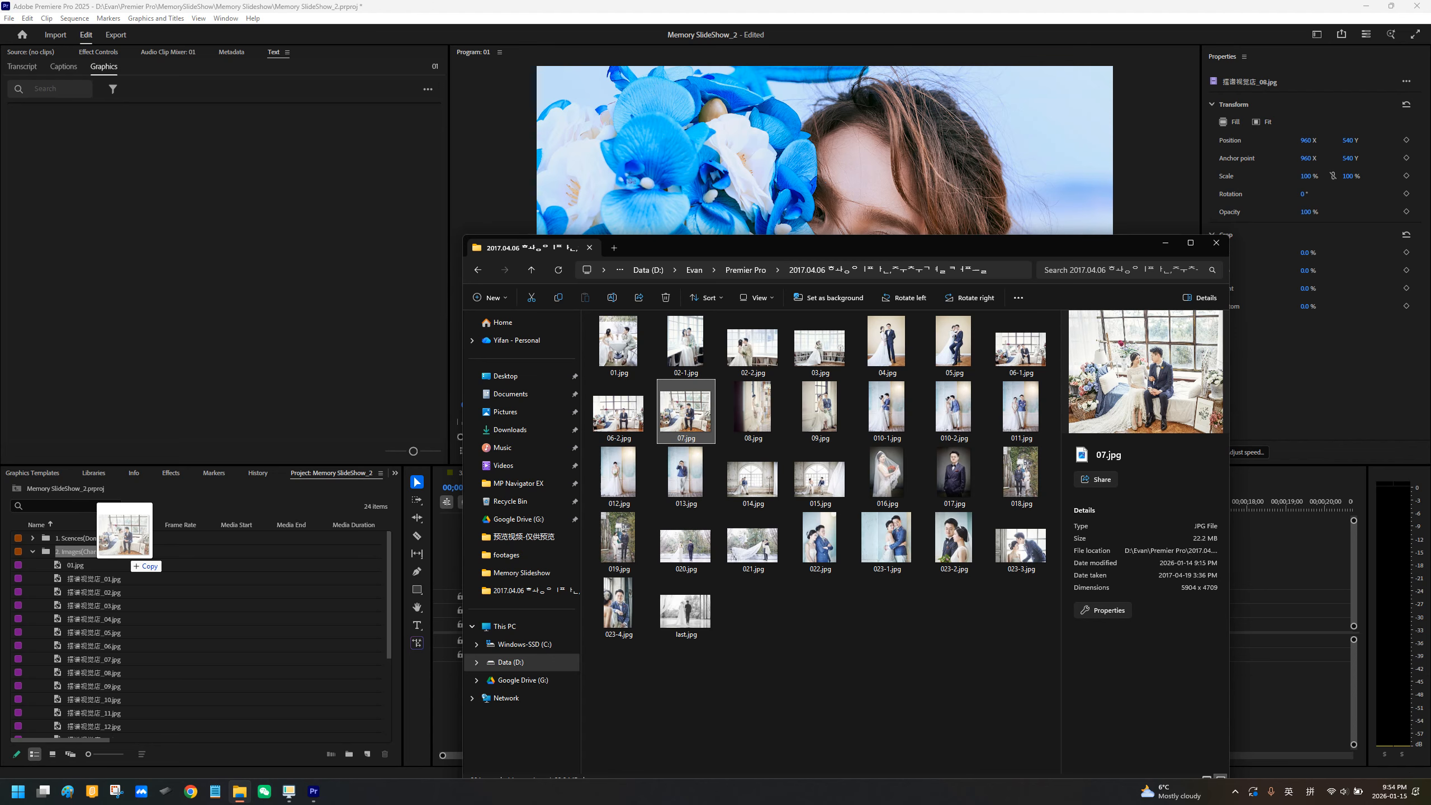
pyautogui.moveTo(125, 553); pyautogui.dragTo(696, 440)
pyautogui.moveTo(789, 248); pyautogui.dragTo(791, 259)
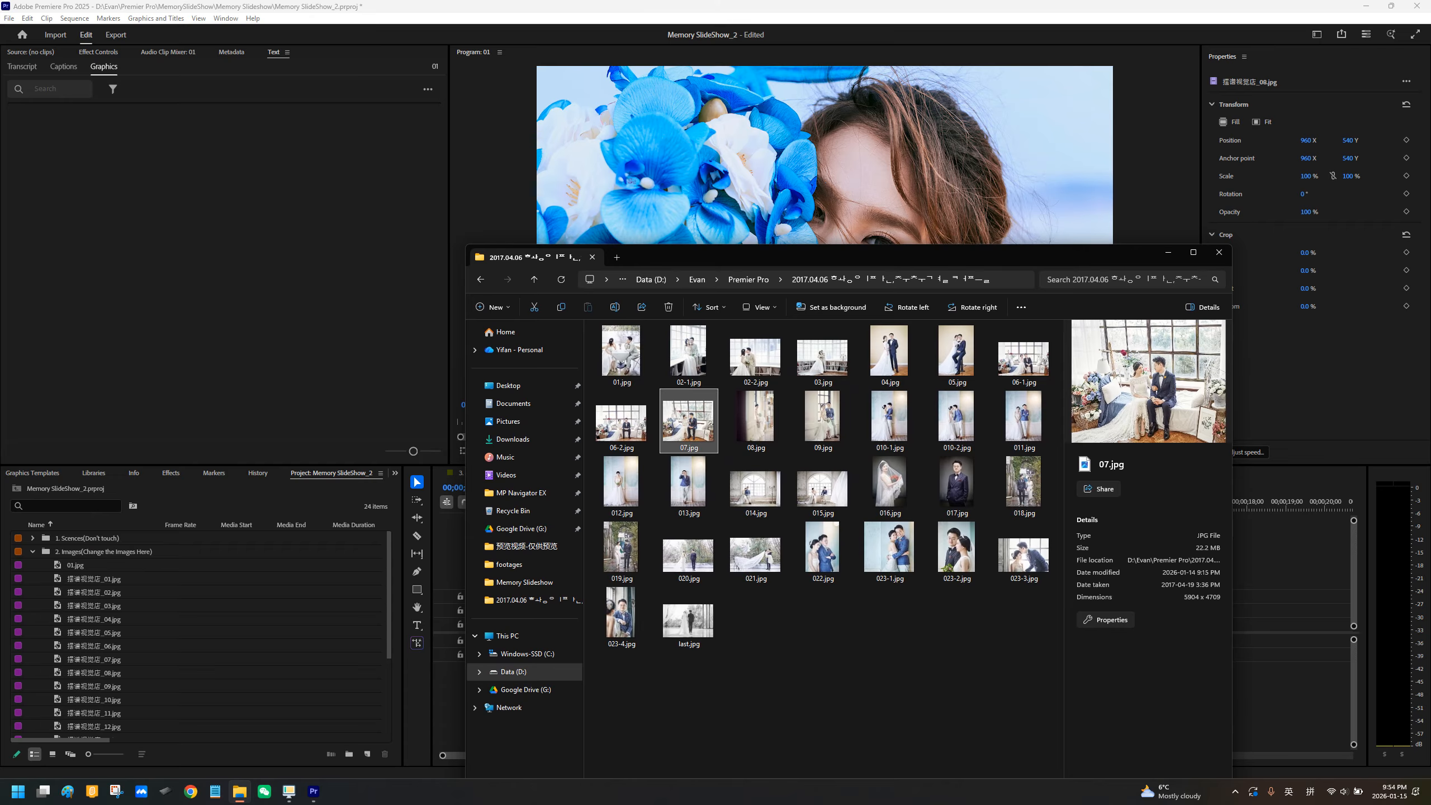
pyautogui.moveTo(688, 420); pyautogui.dragTo(103, 564)
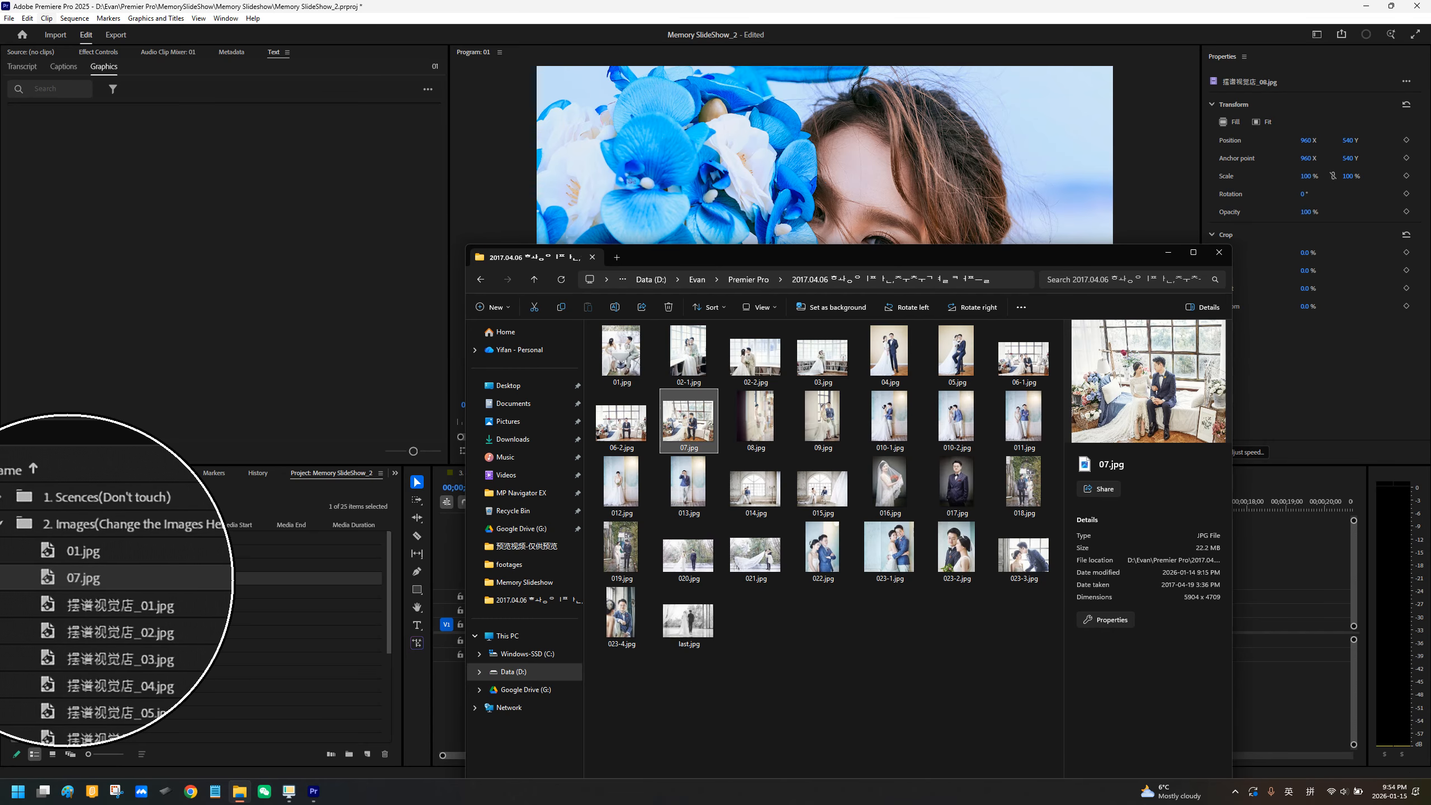
# Step: Minimize File Explorer, place 07.jpg on track V2 at the start of sequence 01, and link the original photo's scale values
pyautogui.click(1168, 253)
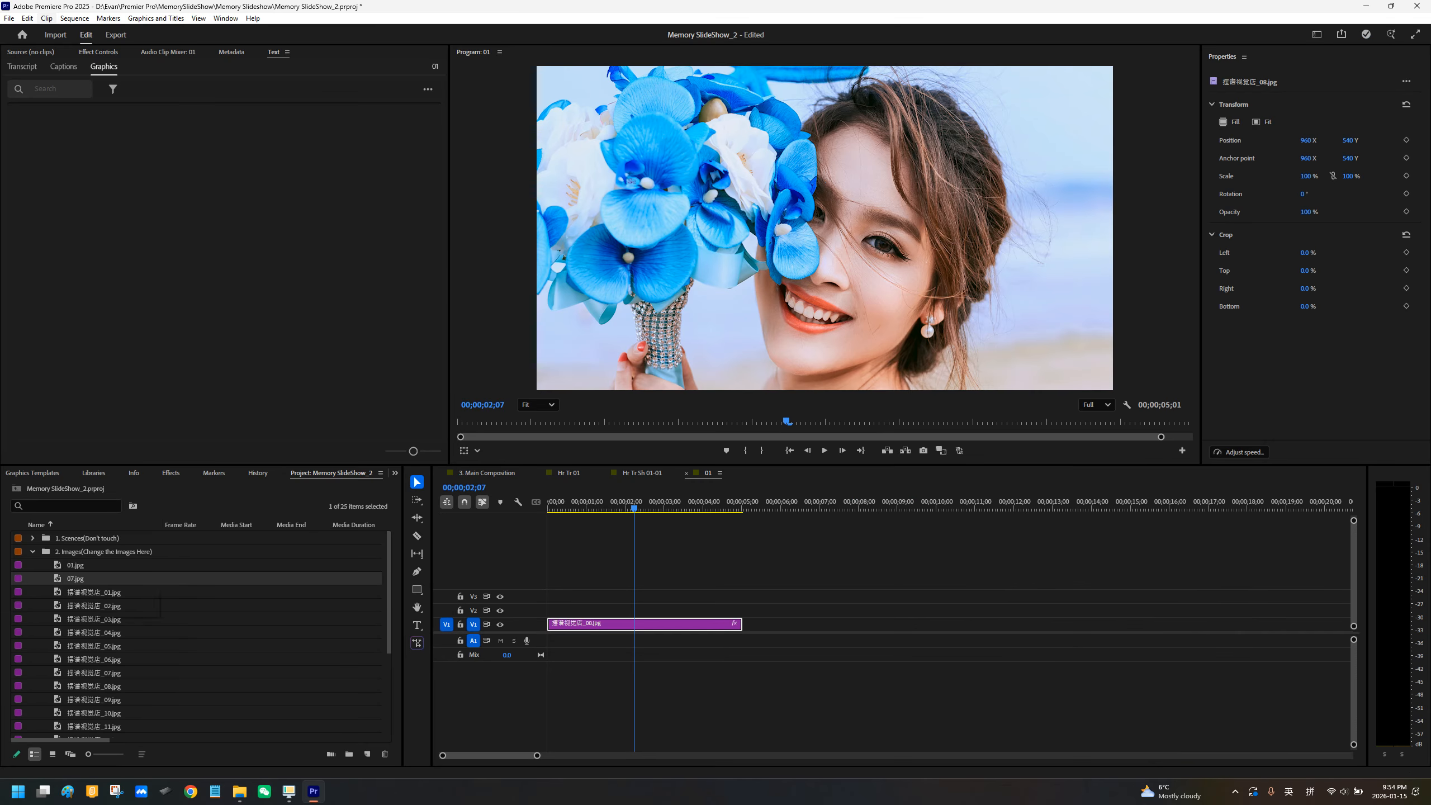
pyautogui.moveTo(75, 579); pyautogui.dragTo(549, 611)
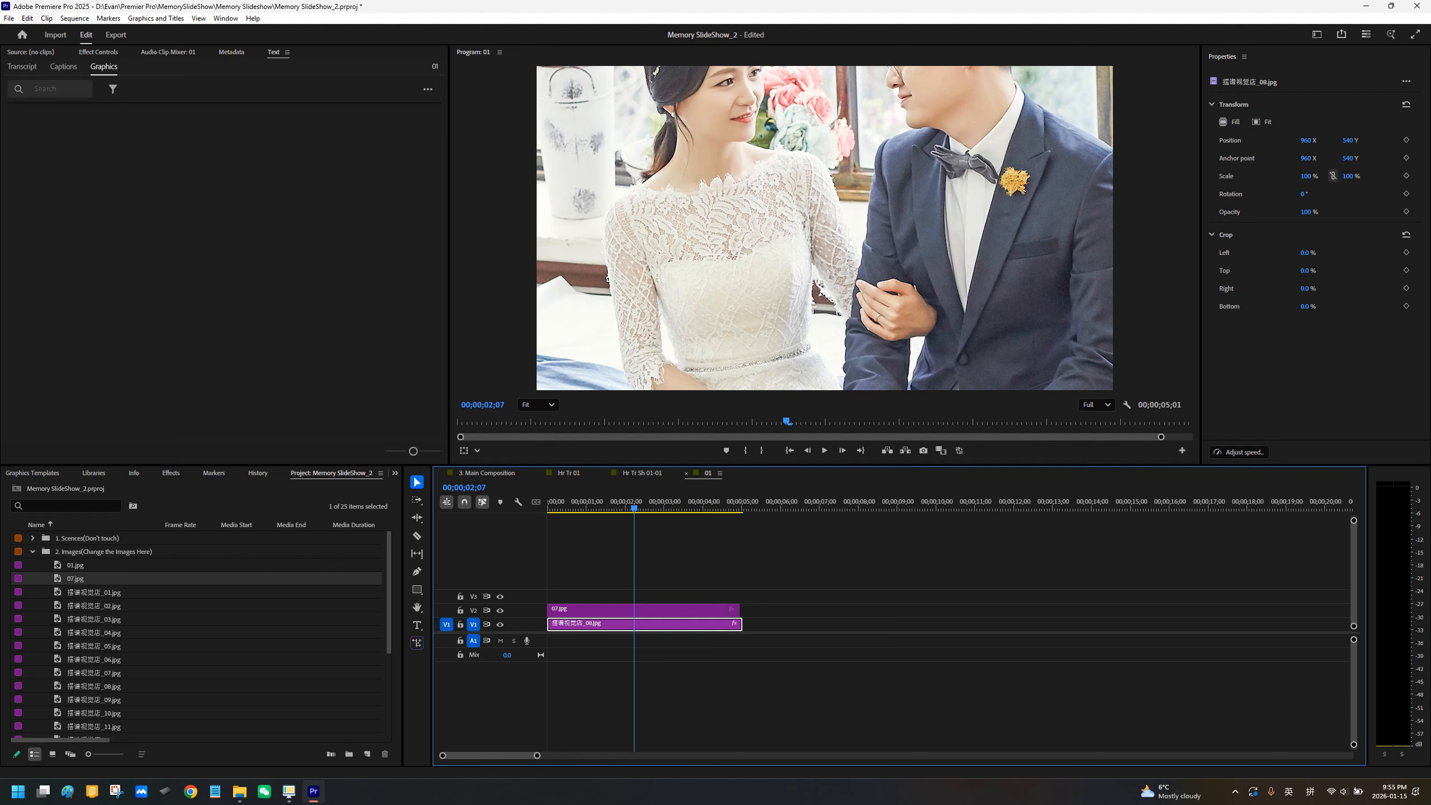
pyautogui.click(1333, 176)
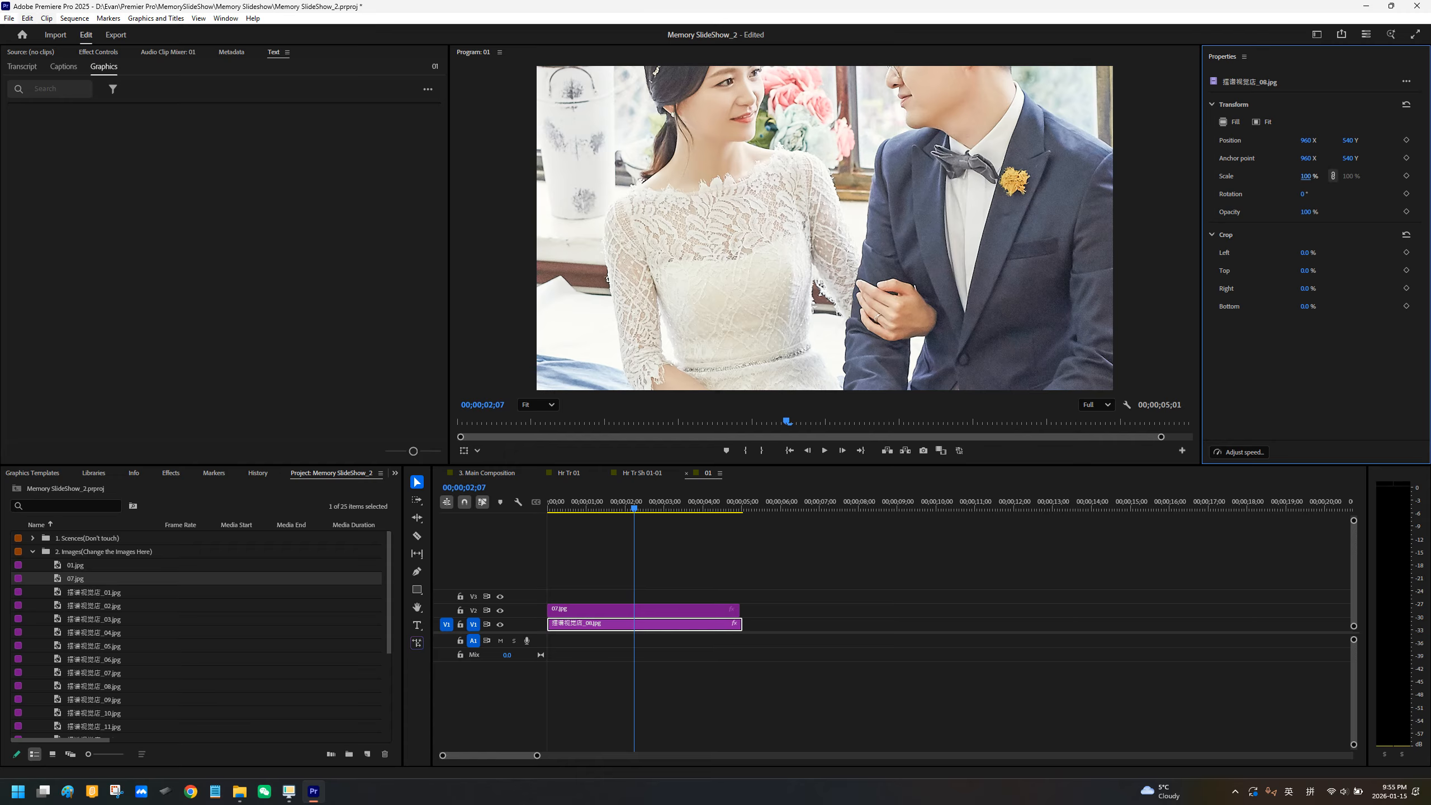
pyautogui.click(1334, 176)
# Step: Alternately select 07.jpg on V2 and the original photo on V1 to compare them, ending with 07.jpg opened in the Source Monitor
pyautogui.click(592, 610)
pyautogui.click(592, 624)
pyautogui.click(592, 611)
pyautogui.click(590, 624)
pyautogui.click(594, 610)
pyautogui.click(592, 625)
pyautogui.click(589, 611)
pyautogui.click(583, 624)
pyautogui.click(572, 611)
pyautogui.doubleClick(572, 611)
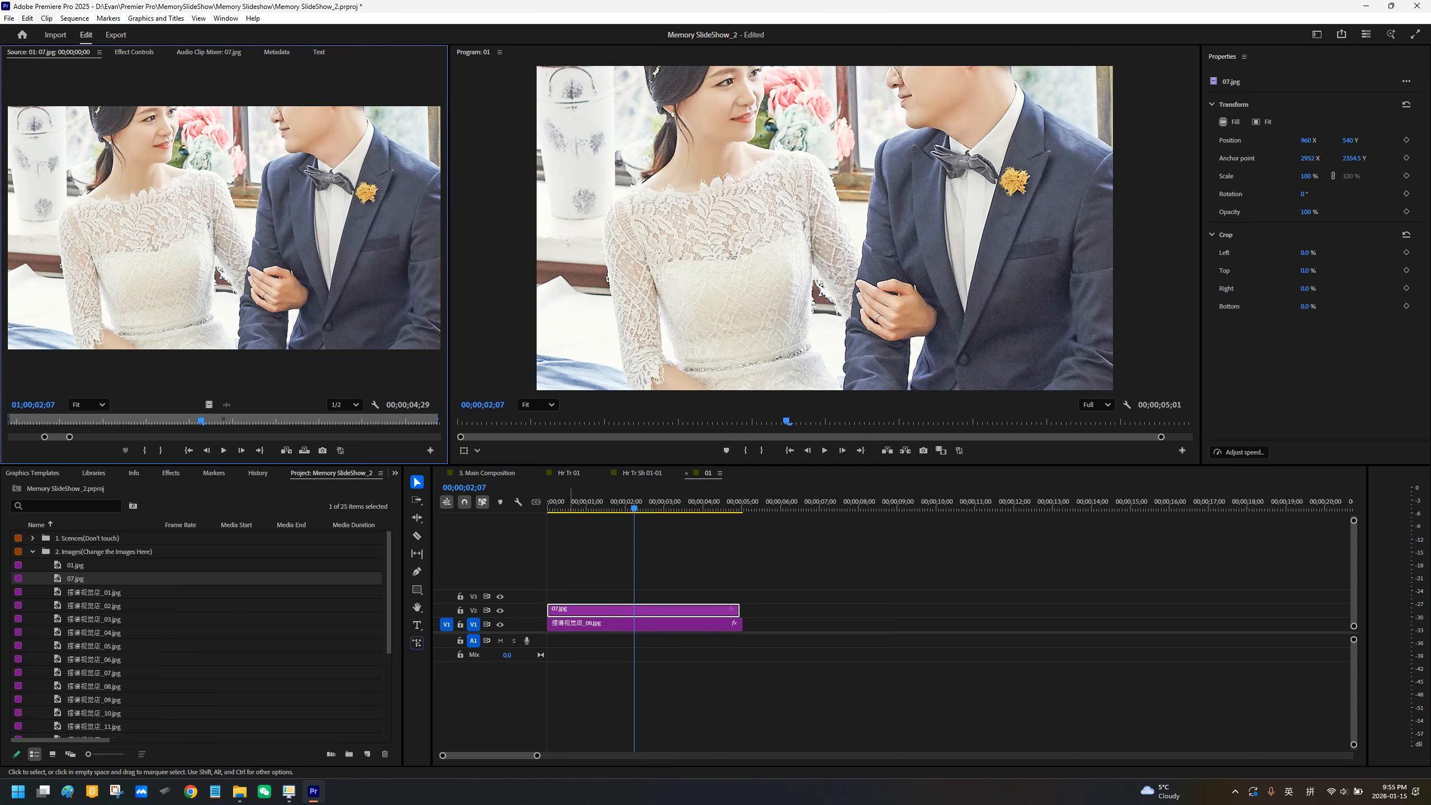
# Step: Scale the 07.jpg clip down to 66% and shift it down and slightly left so both faces fit in the frame
pyautogui.click(1306, 176)
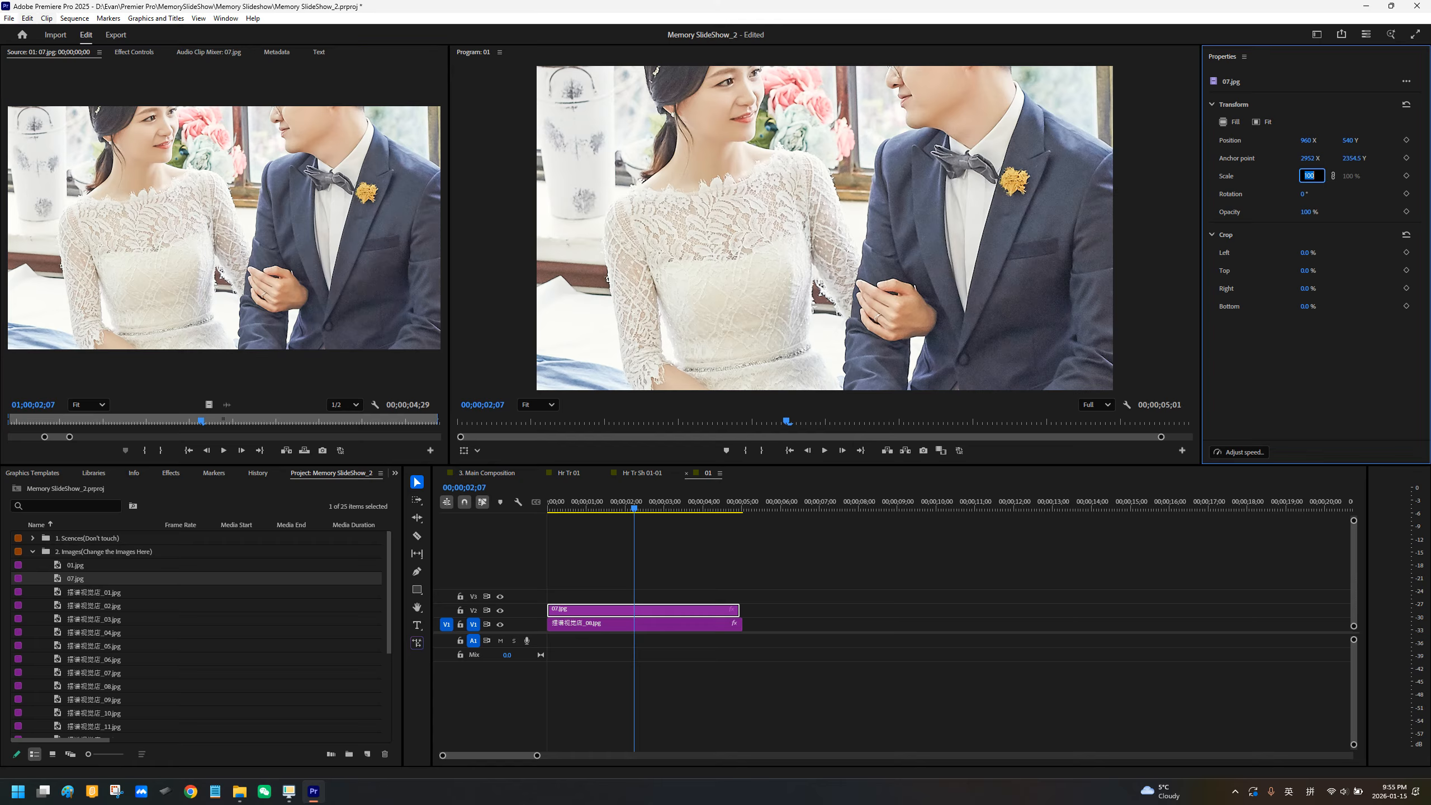
pyautogui.write('76')
pyautogui.press('Return')
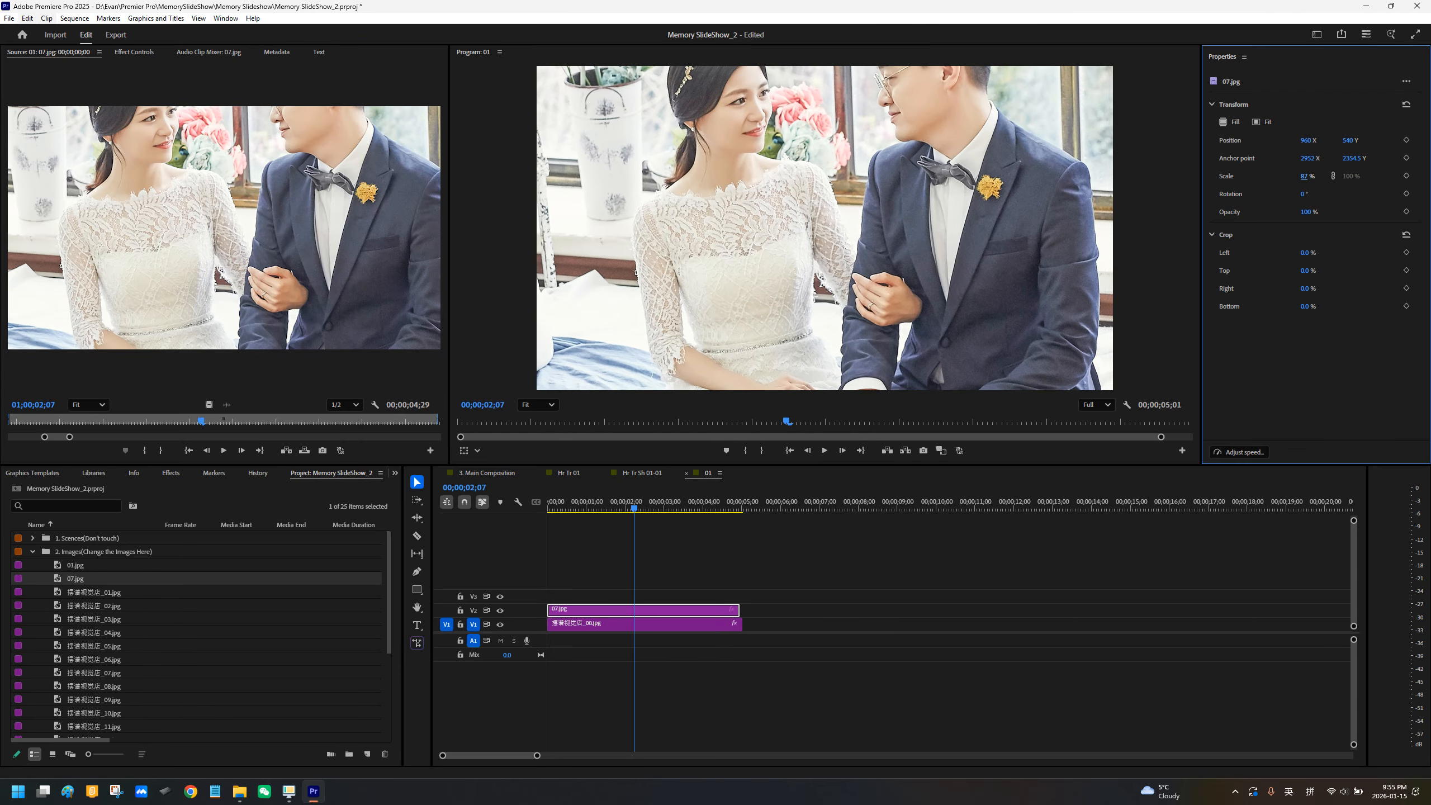
pyautogui.moveTo(1304, 177); pyautogui.dragTo(1299, 176)
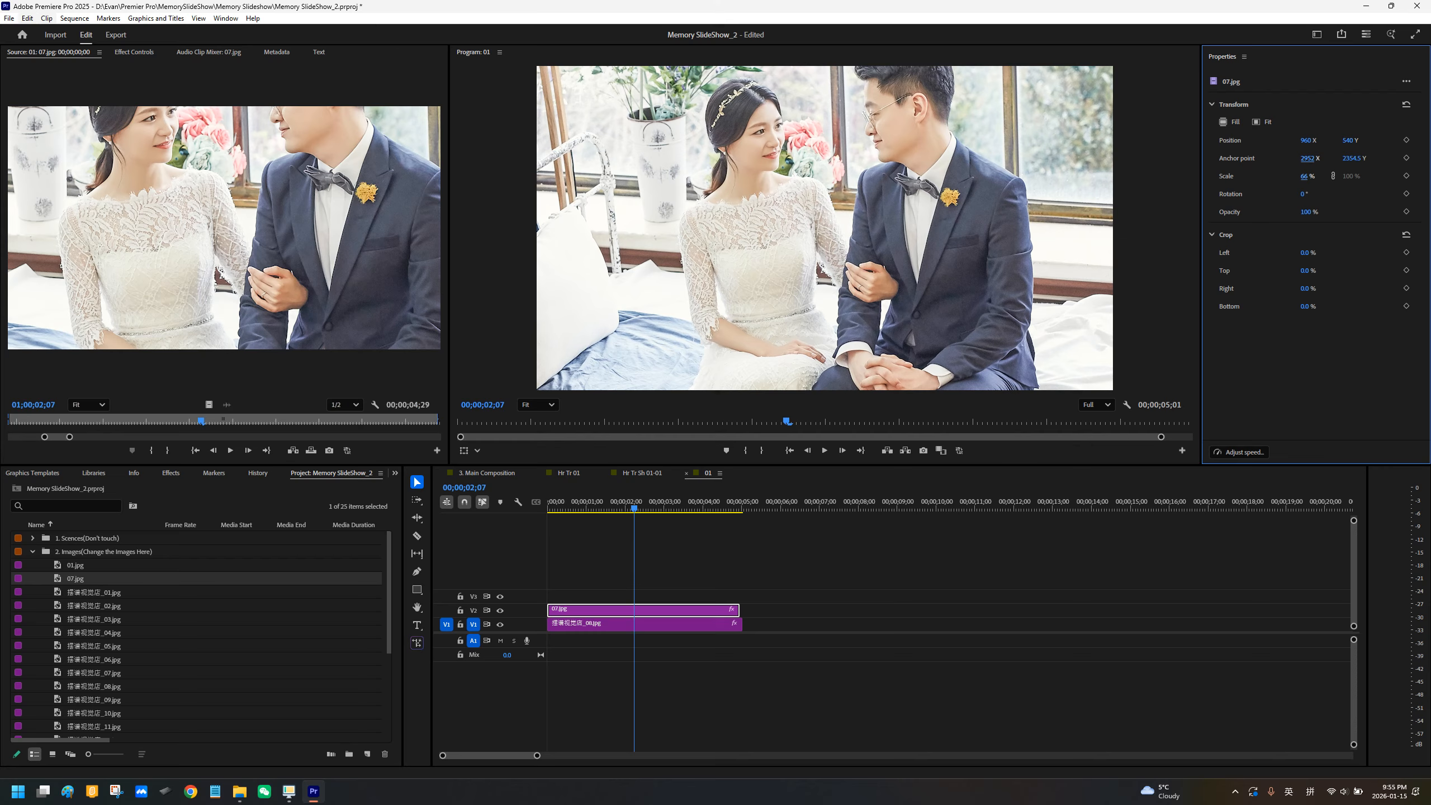
pyautogui.moveTo(1347, 140); pyautogui.dragTo(1400, 140)
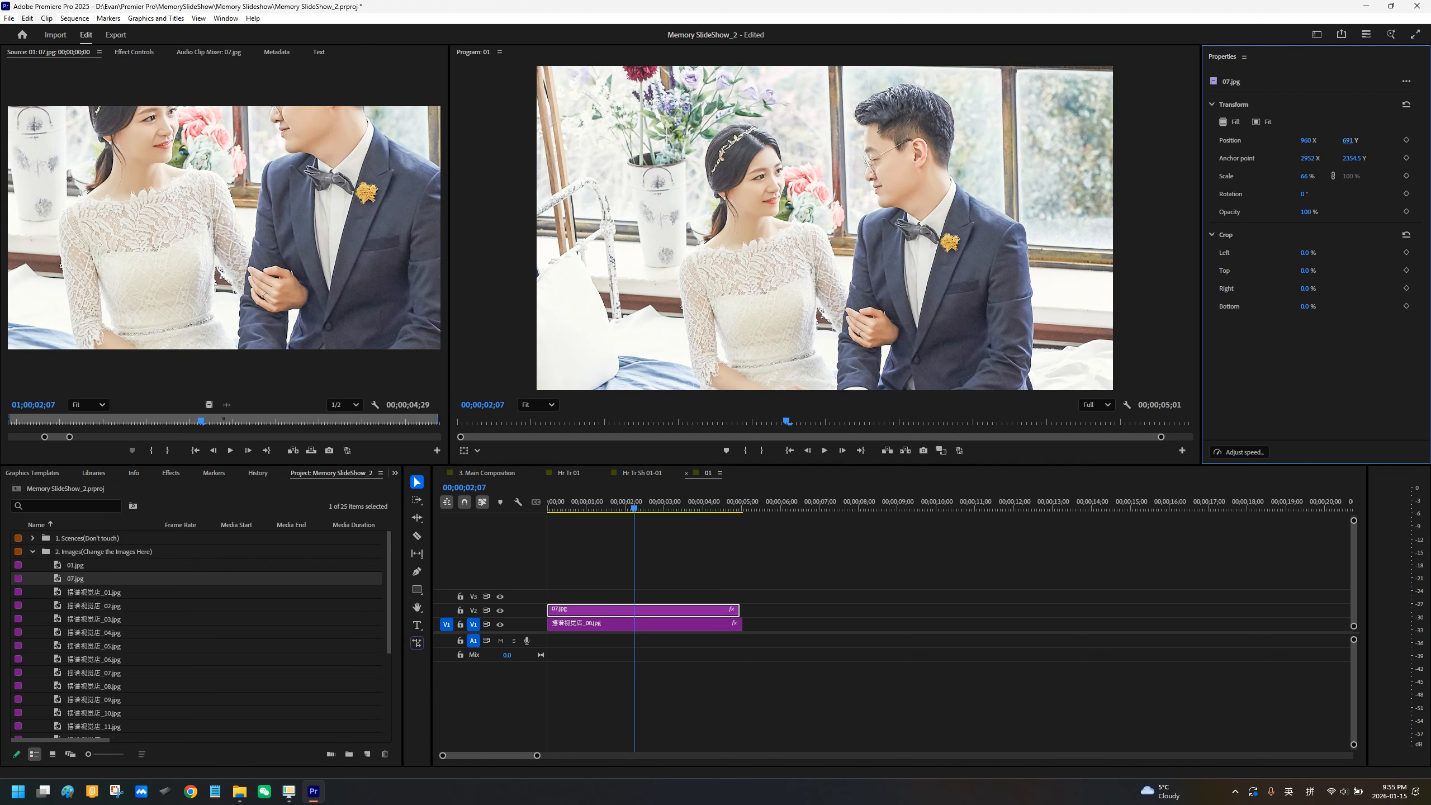
pyautogui.moveTo(1306, 140); pyautogui.dragTo(1279, 140)
pyautogui.moveTo(1348, 141); pyautogui.dragTo(1367, 140)
# Step: Delete video track V1 together with the original photo clip from sequence 01
pyautogui.click(662, 624)
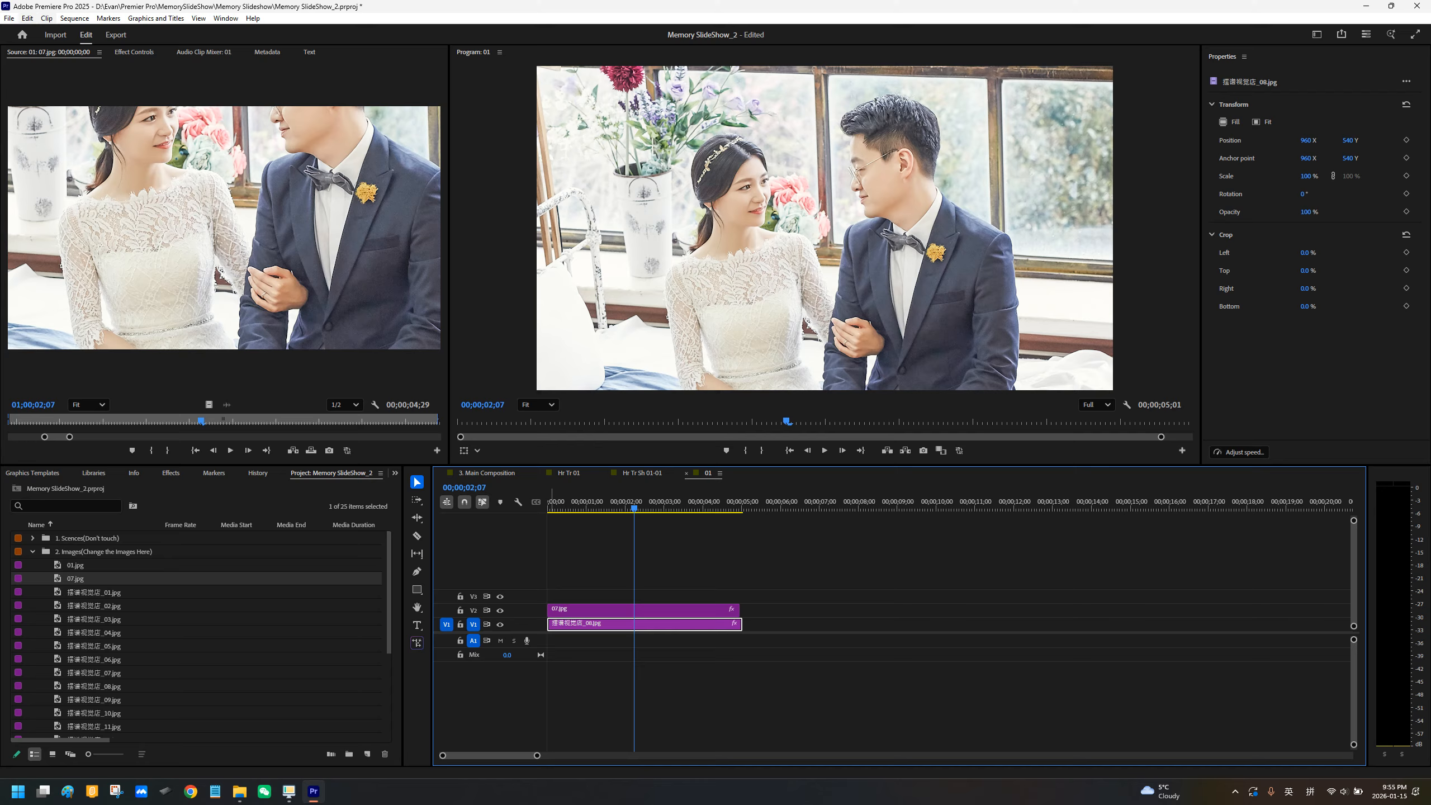
pyautogui.rightClick(520, 623)
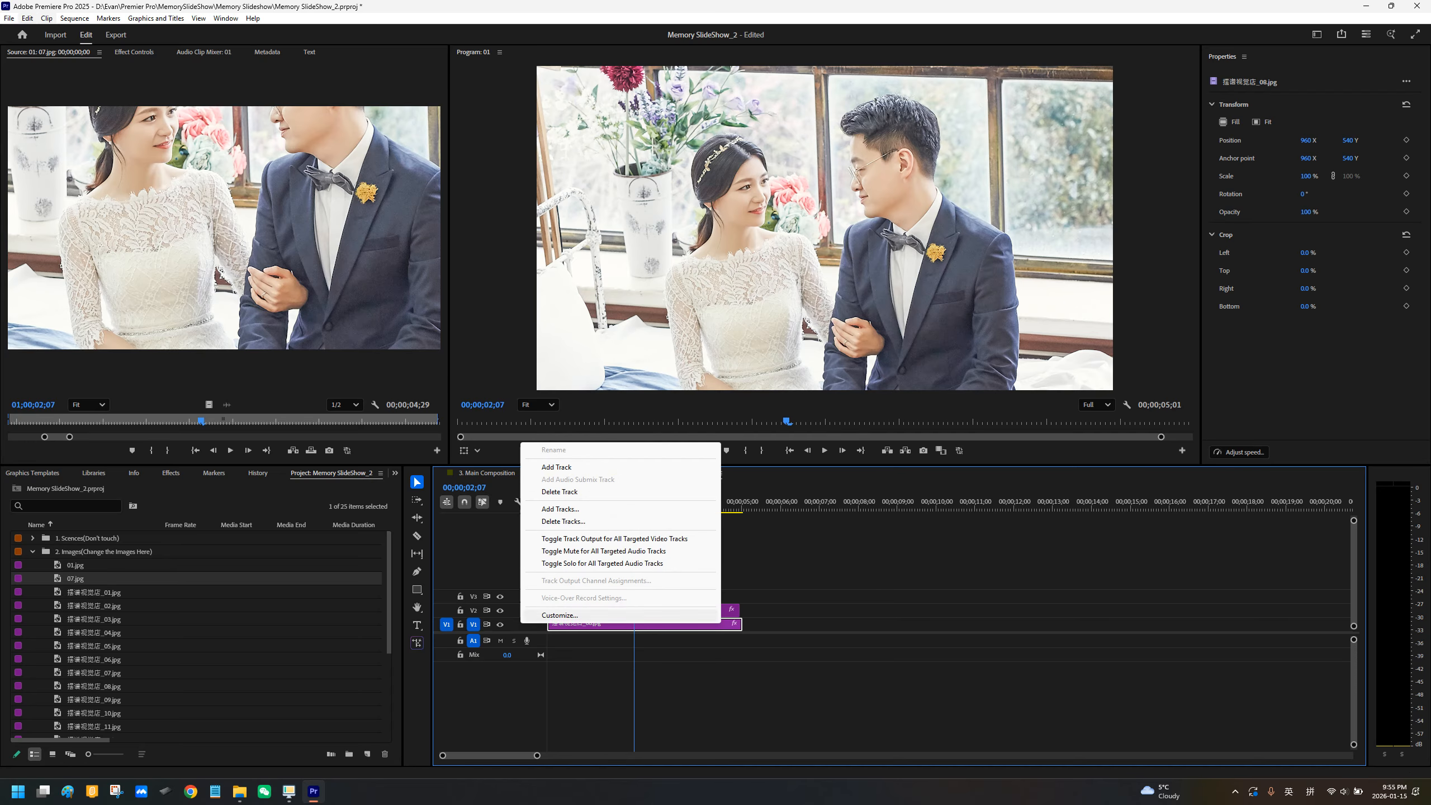
pyautogui.click(560, 492)
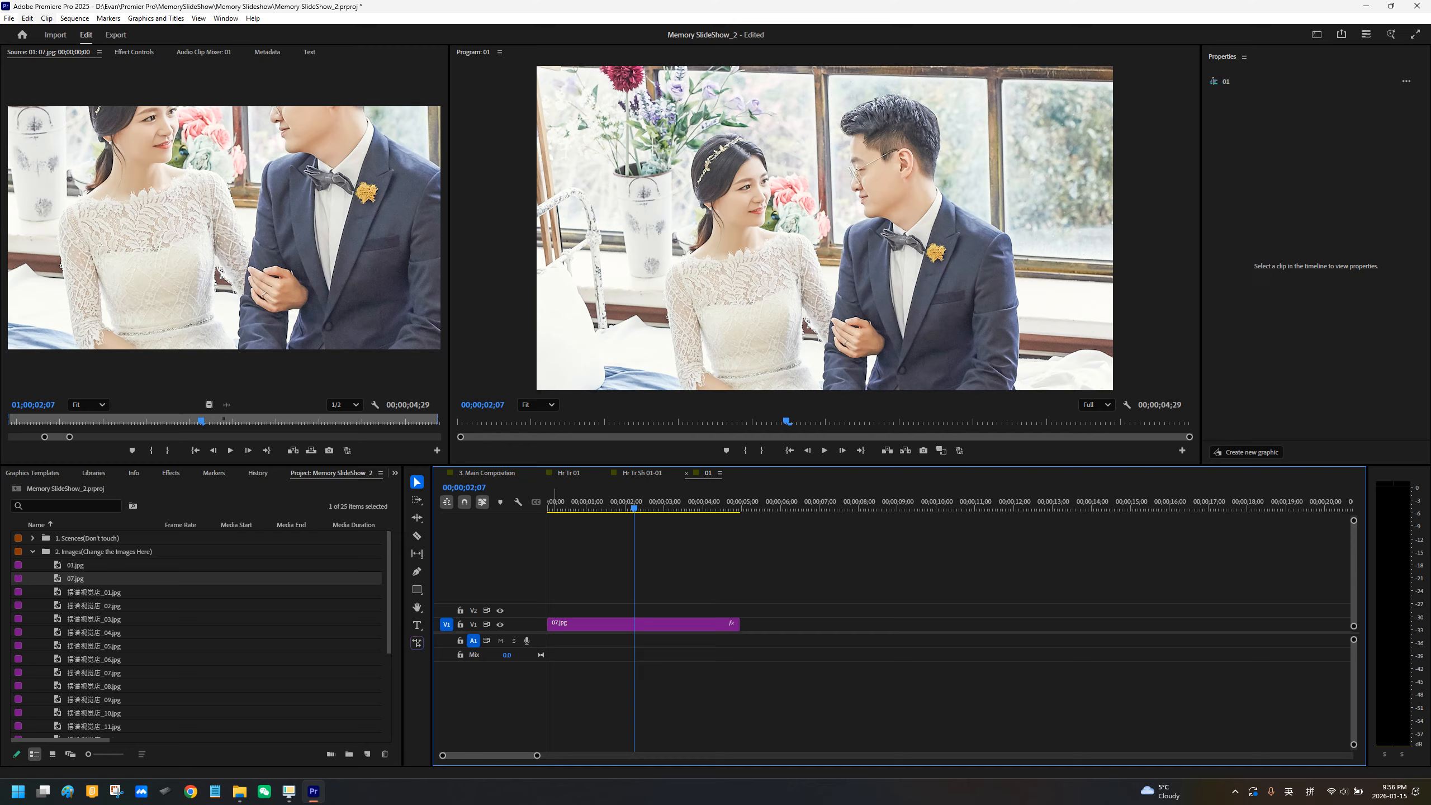
pyautogui.click(474, 624)
pyautogui.click(473, 624)
# Step: Close the nested sequences 01, Hr Tr Sh 01-01 and Hr Tr 01 to return to 3. Main Composition
pyautogui.click(687, 473)
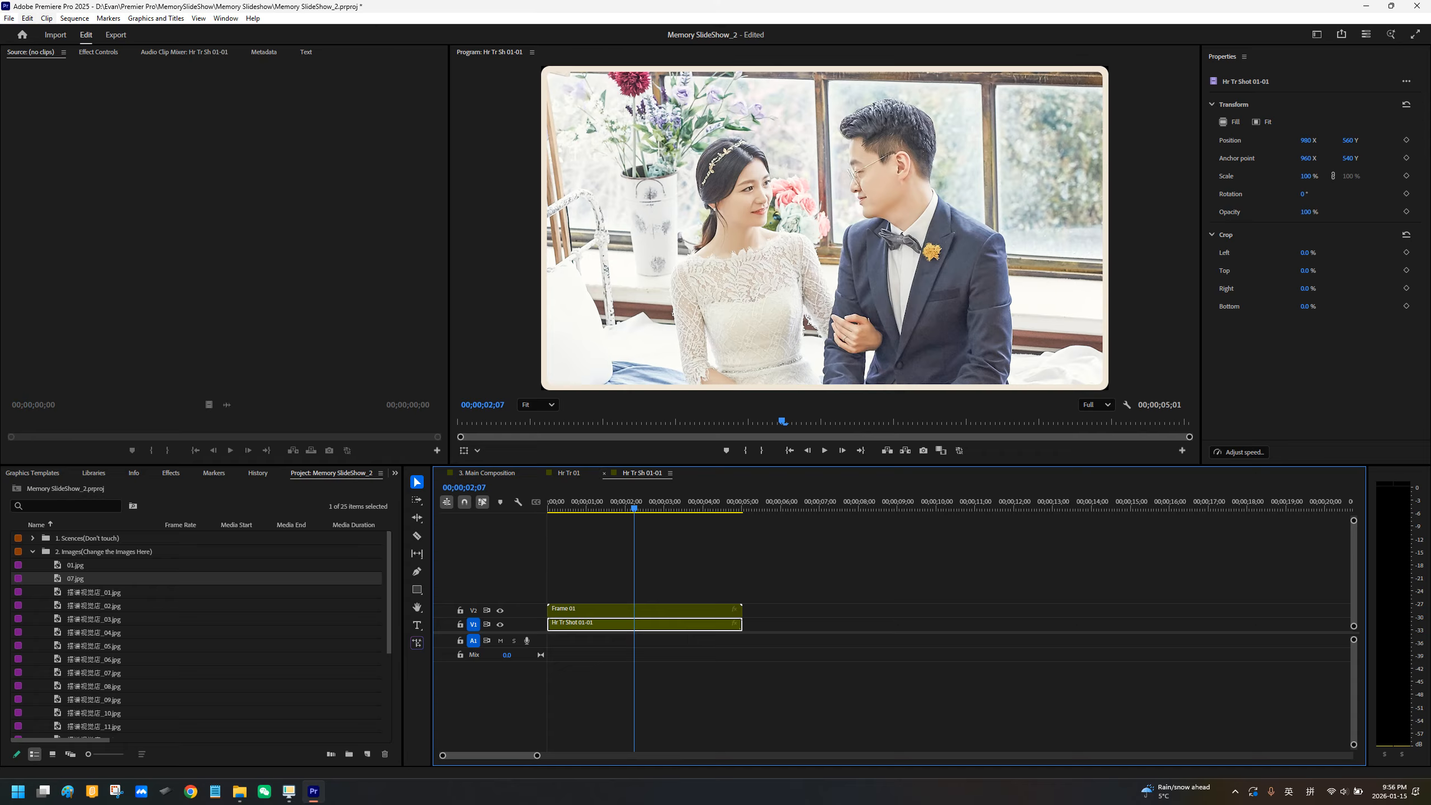
pyautogui.click(604, 473)
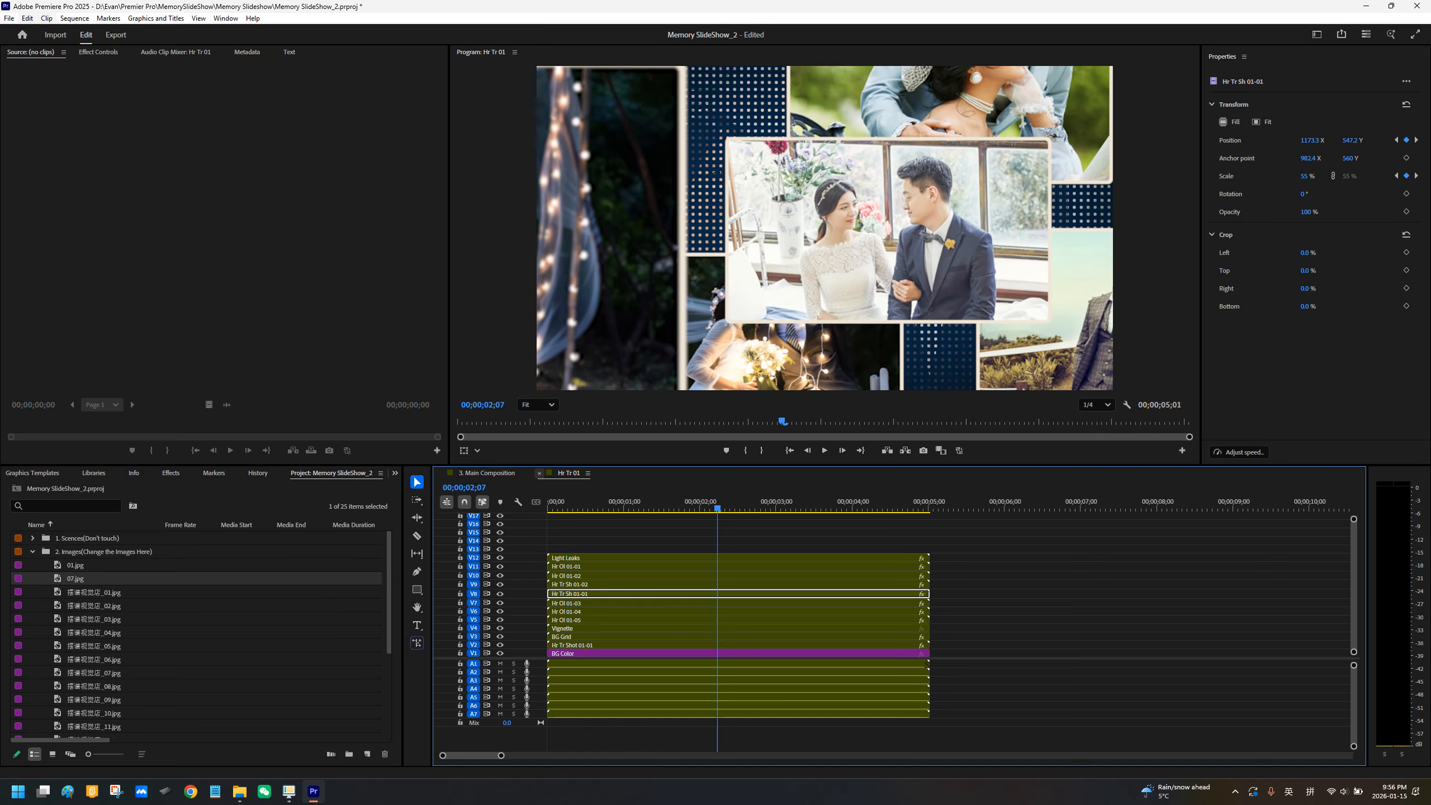
pyautogui.click(540, 473)
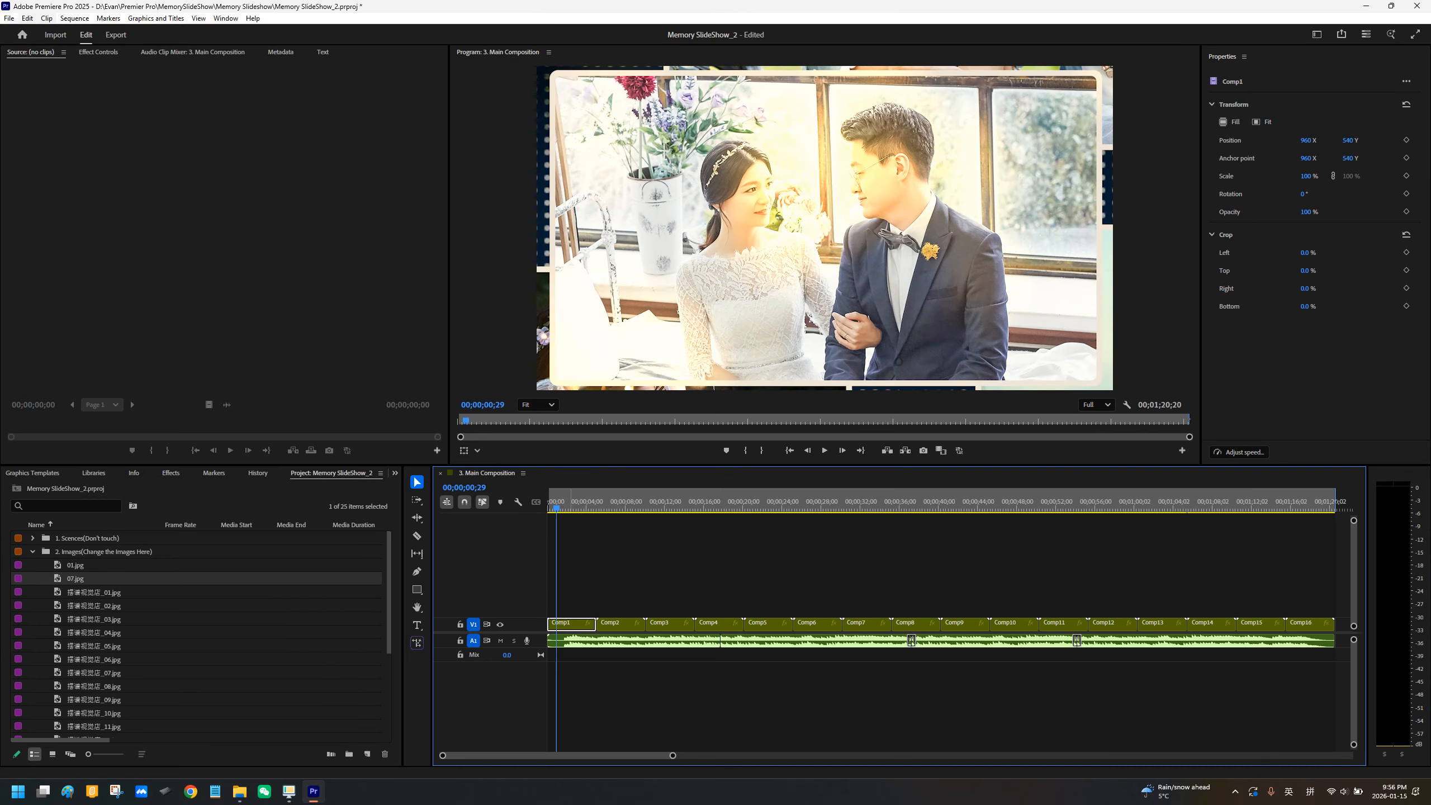
# Step: Play the main composition from 00;00;00;29, then again from 00;00;01;21, to check the replaced photo in the Comp1 scene
pyautogui.press('space')
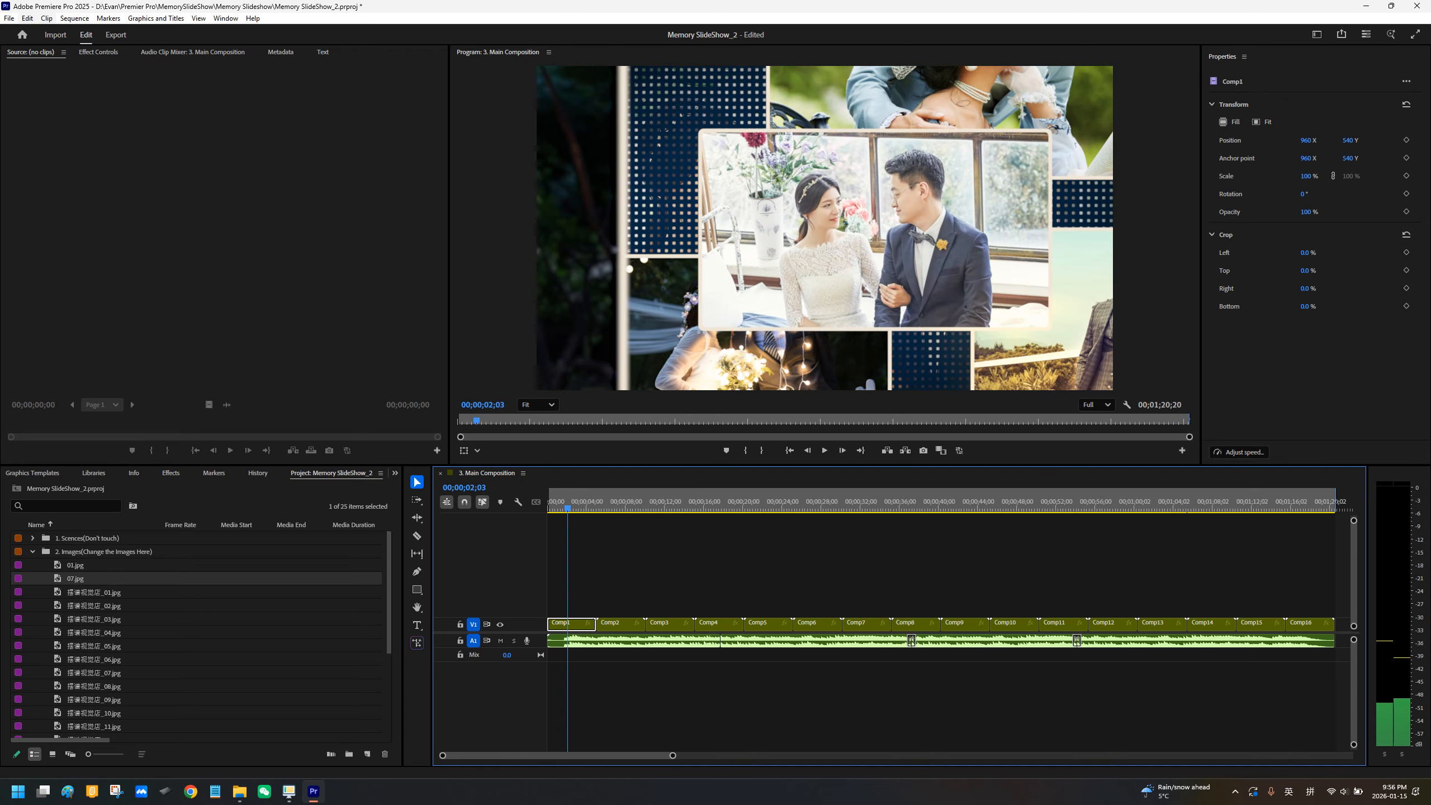
pyautogui.moveTo(571, 508); pyautogui.dragTo(564, 509)
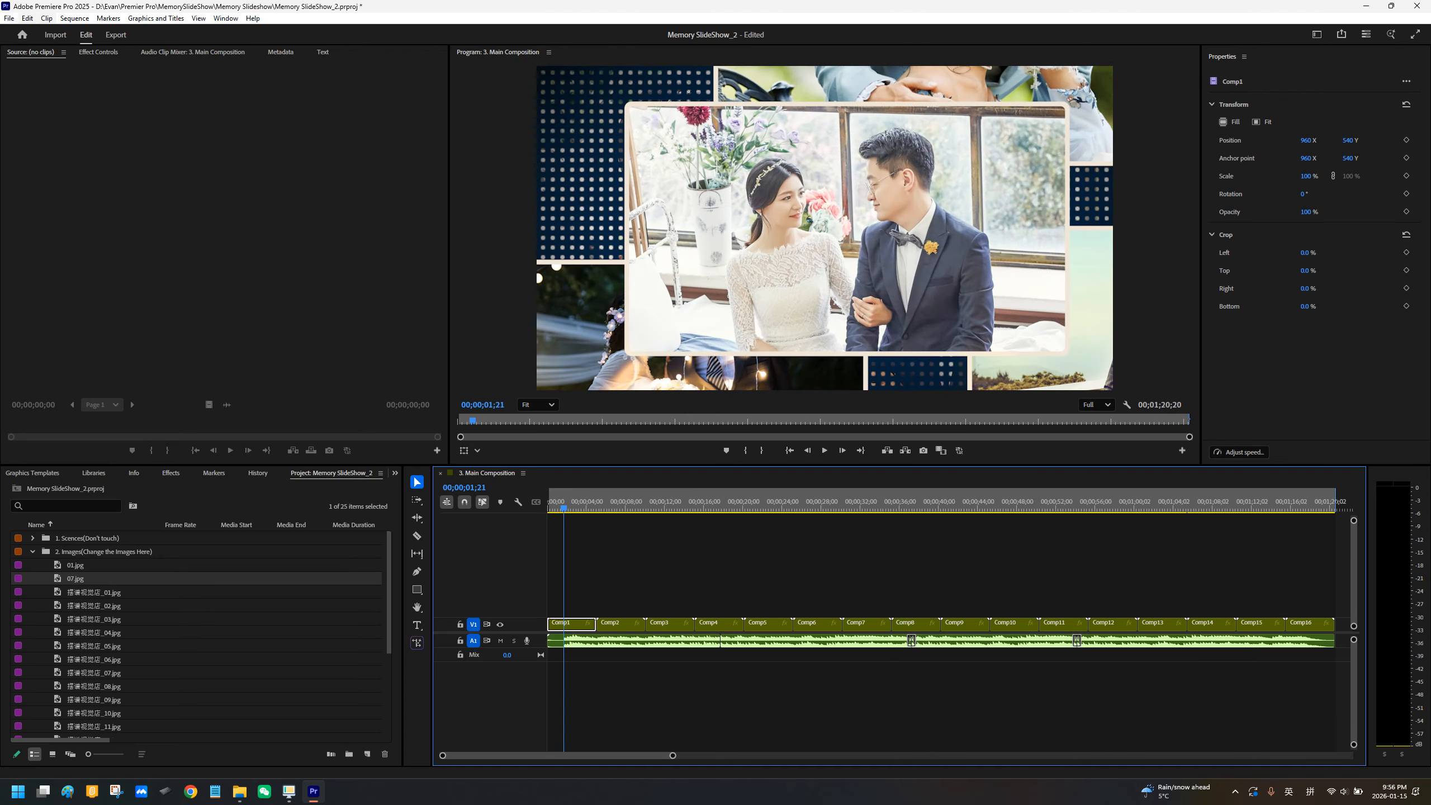
pyautogui.press('space')
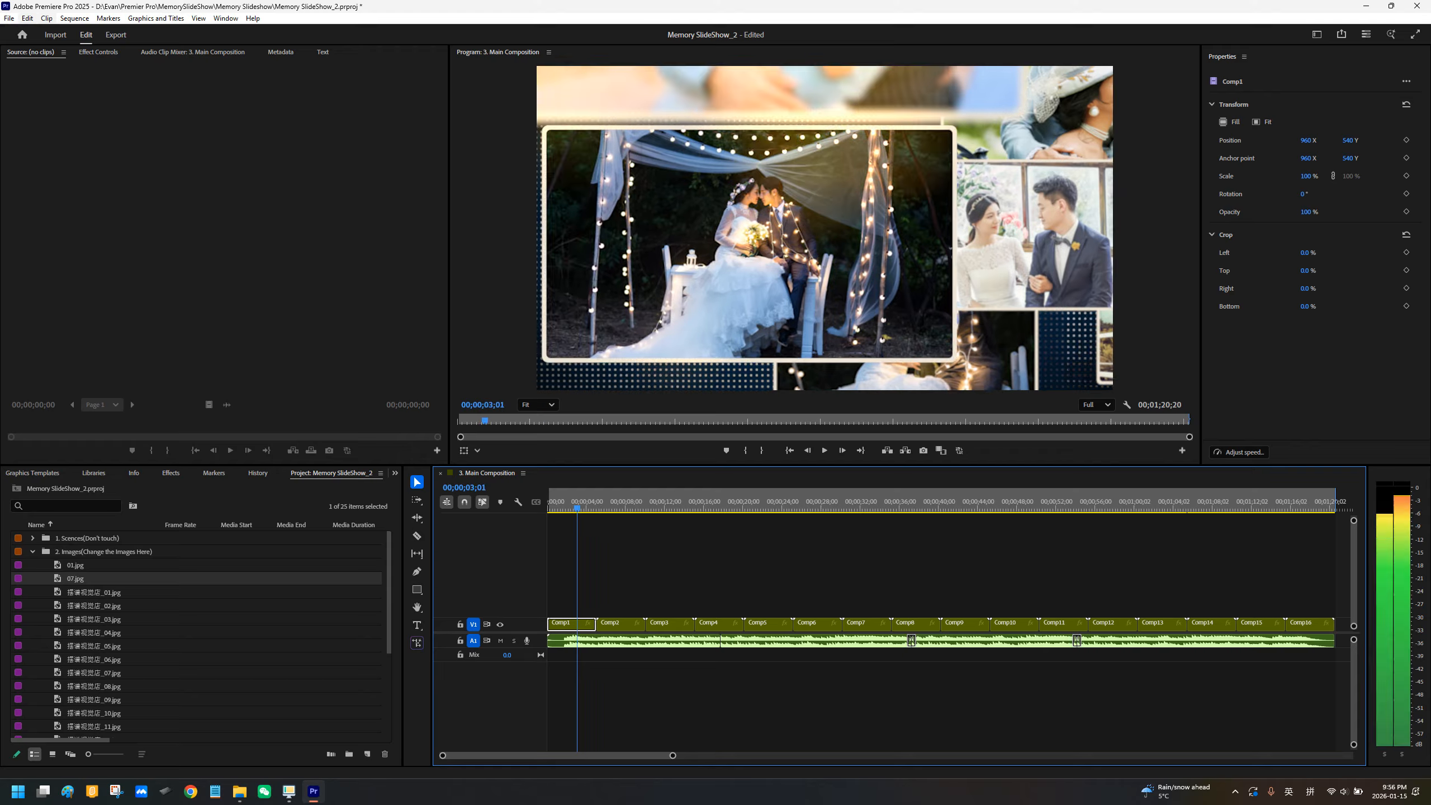
pyautogui.press('space')
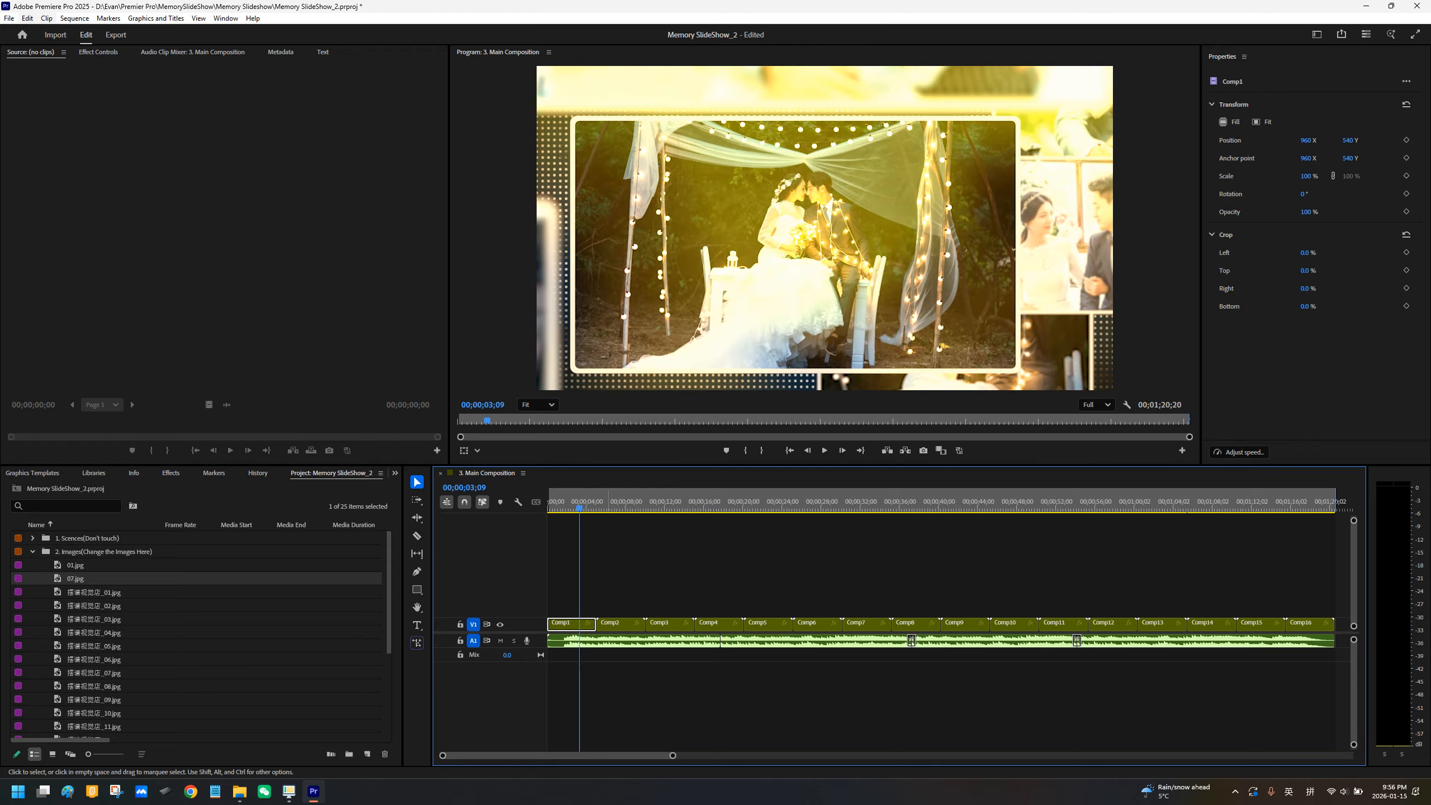
# Step: Open sequence 07 nested in Comp1 through Hr Tr 01 and Hr Tr Sh 01-02, and select its original photo clip
pyautogui.click(588, 623)
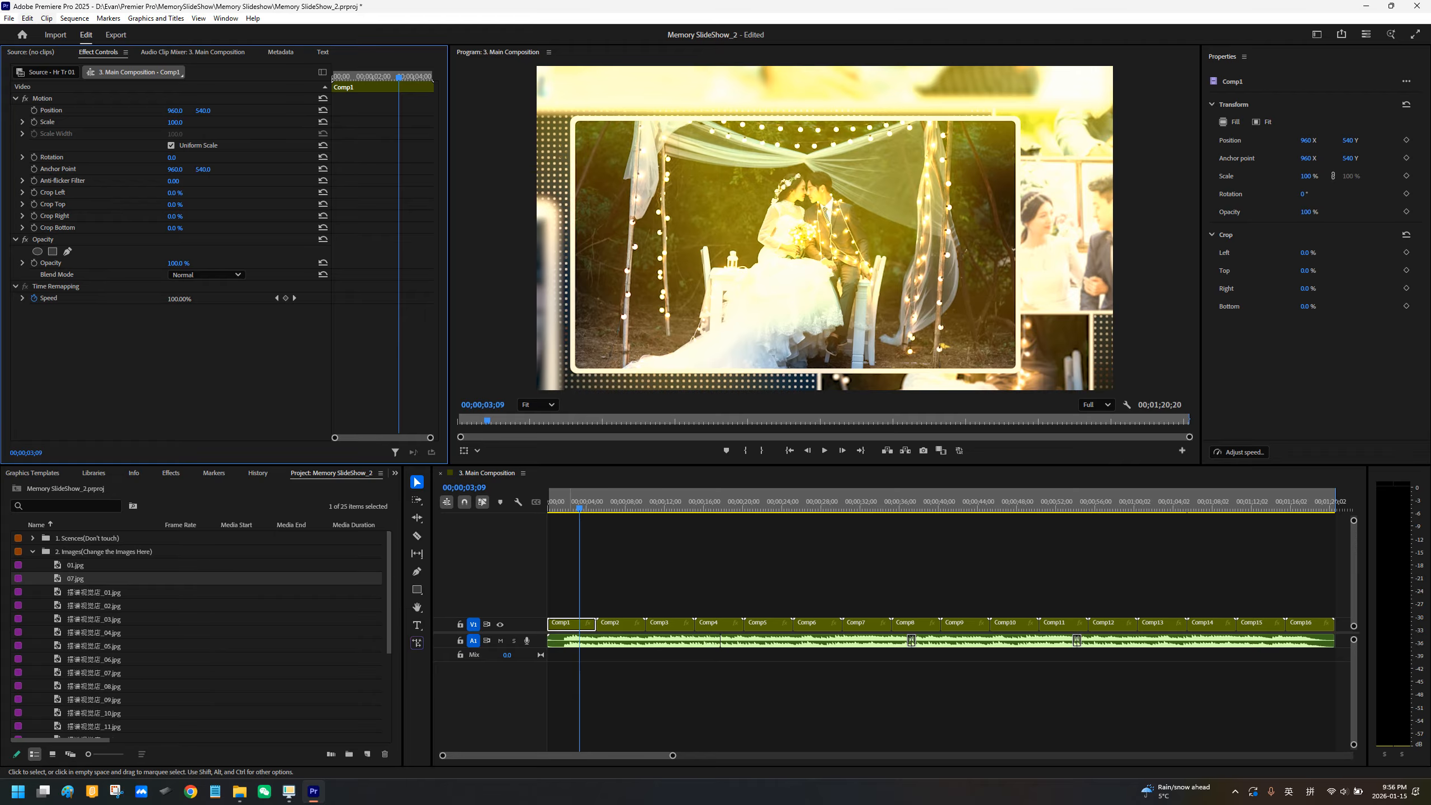
pyautogui.doubleClick(587, 623)
pyautogui.doubleClick(583, 593)
pyautogui.click(584, 585)
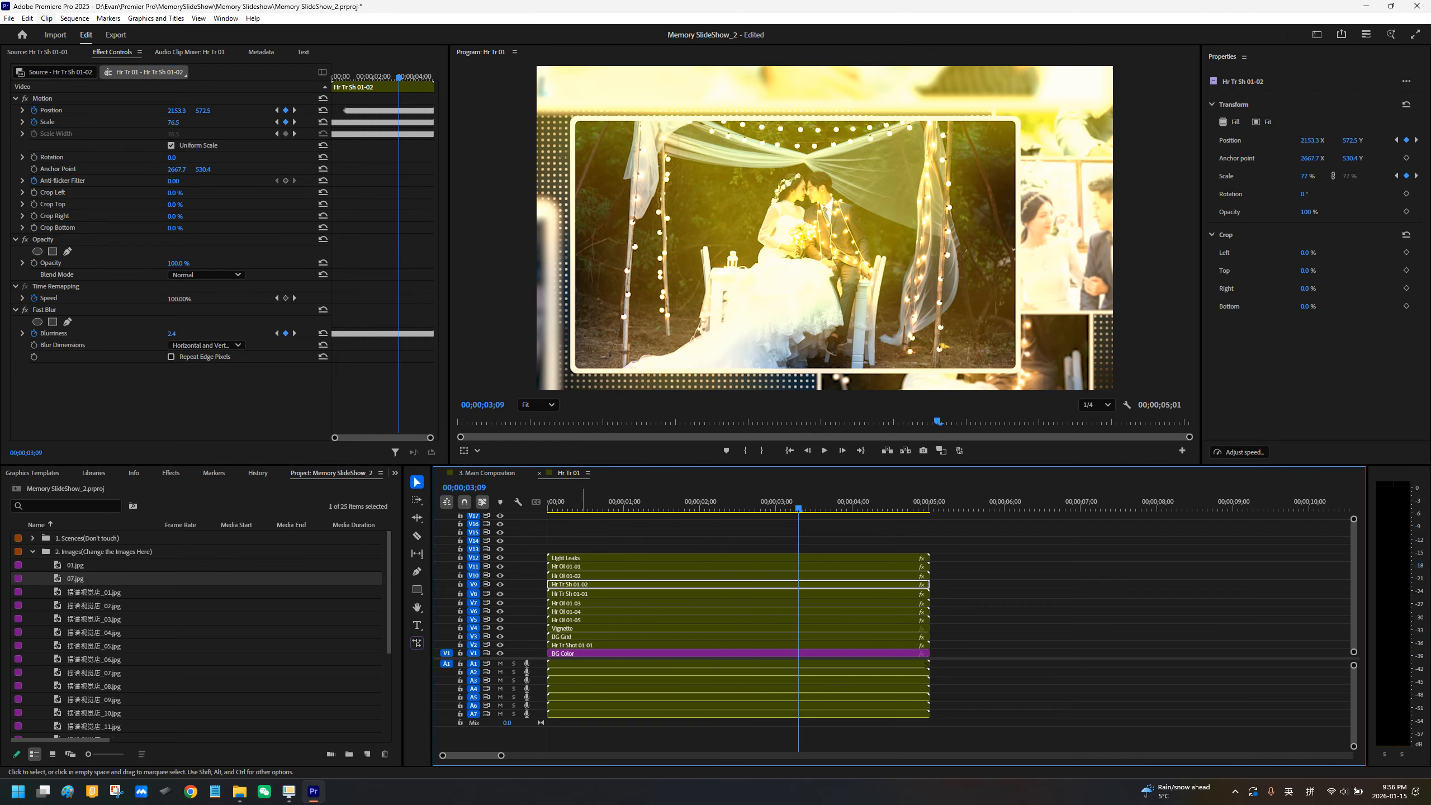
pyautogui.doubleClick(583, 585)
pyautogui.doubleClick(582, 624)
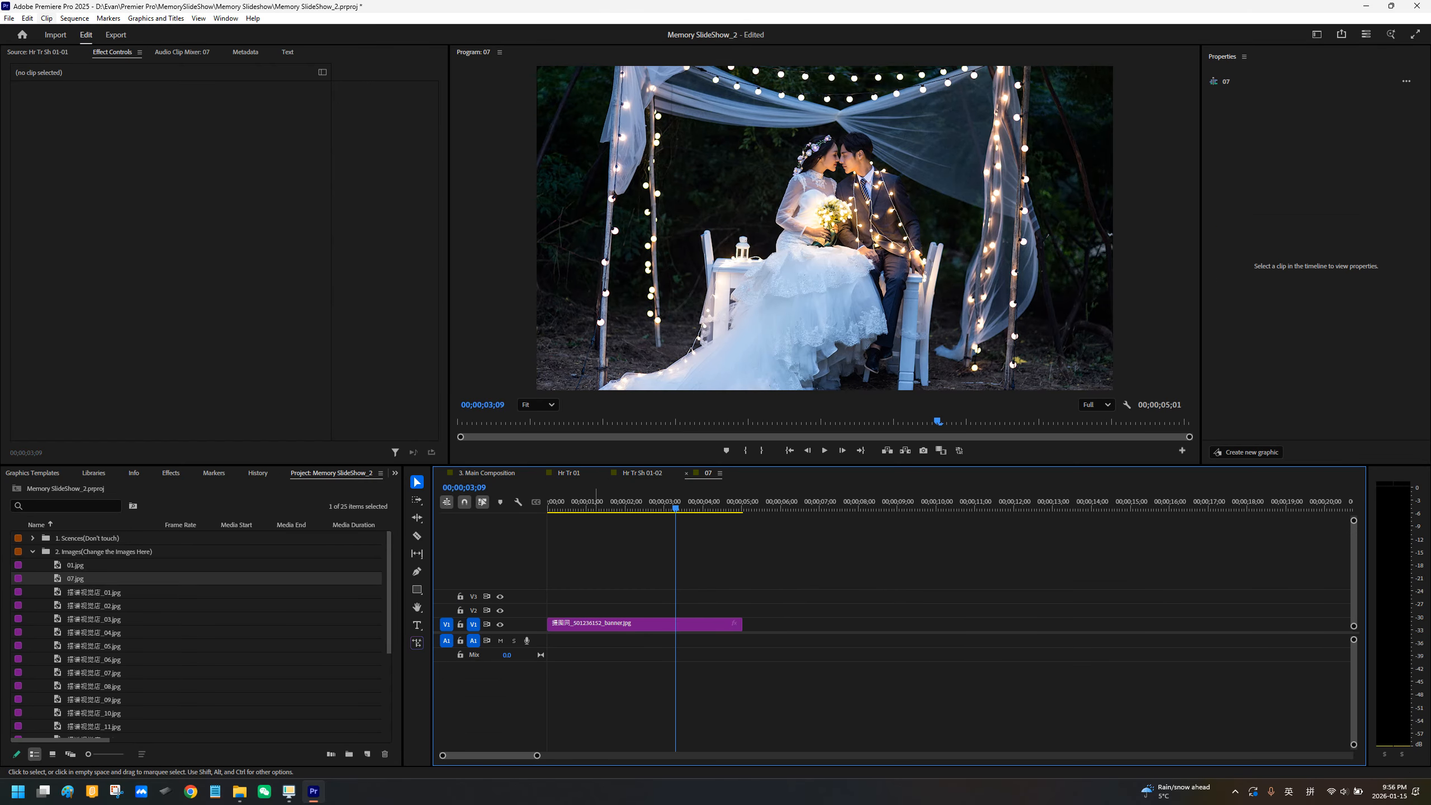
pyautogui.click(597, 624)
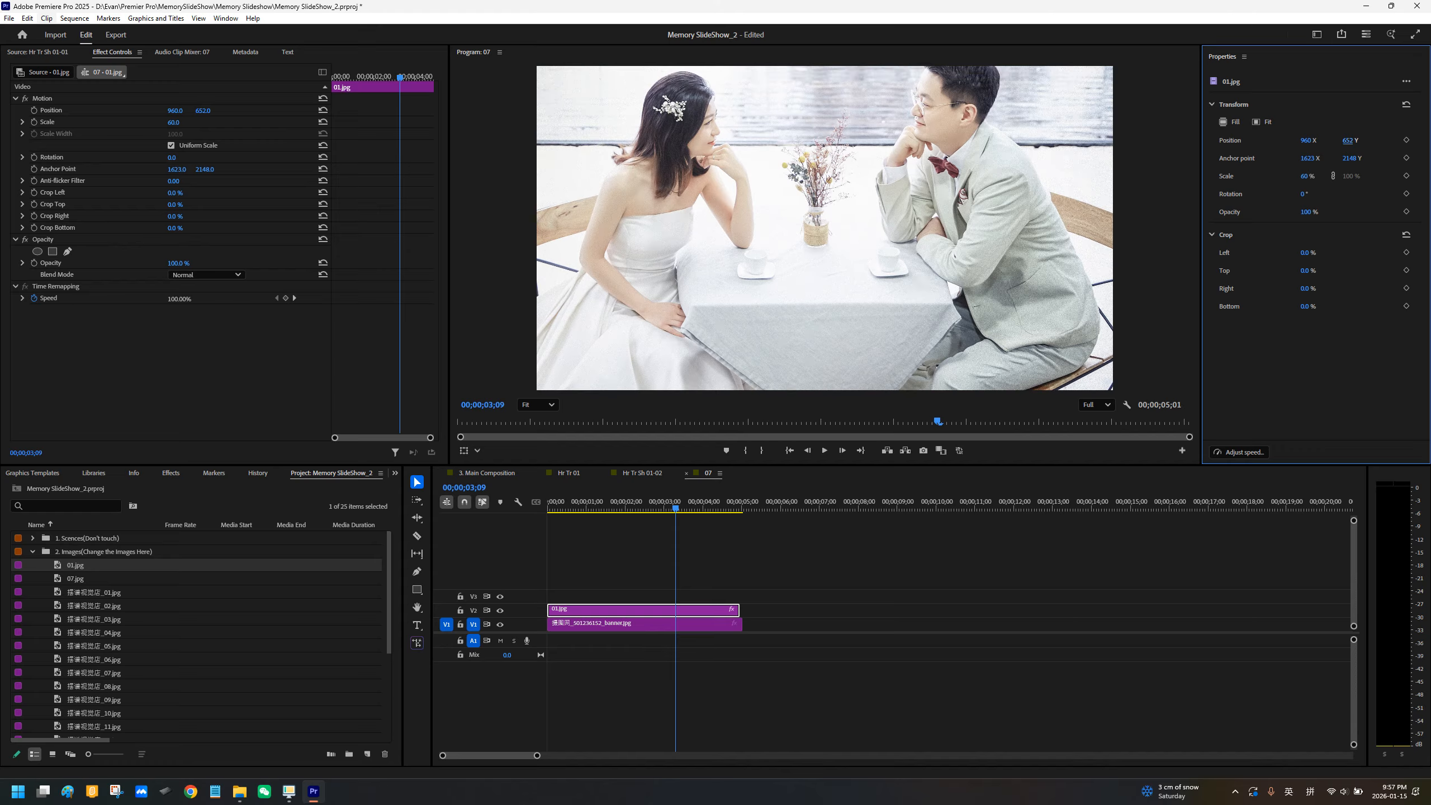
# Step: Set the 01.jpg clip's vertical position to 811 and delete video track V1 with the original photo from sequence 07
pyautogui.moveTo(1348, 140); pyautogui.dragTo(1424, 140)
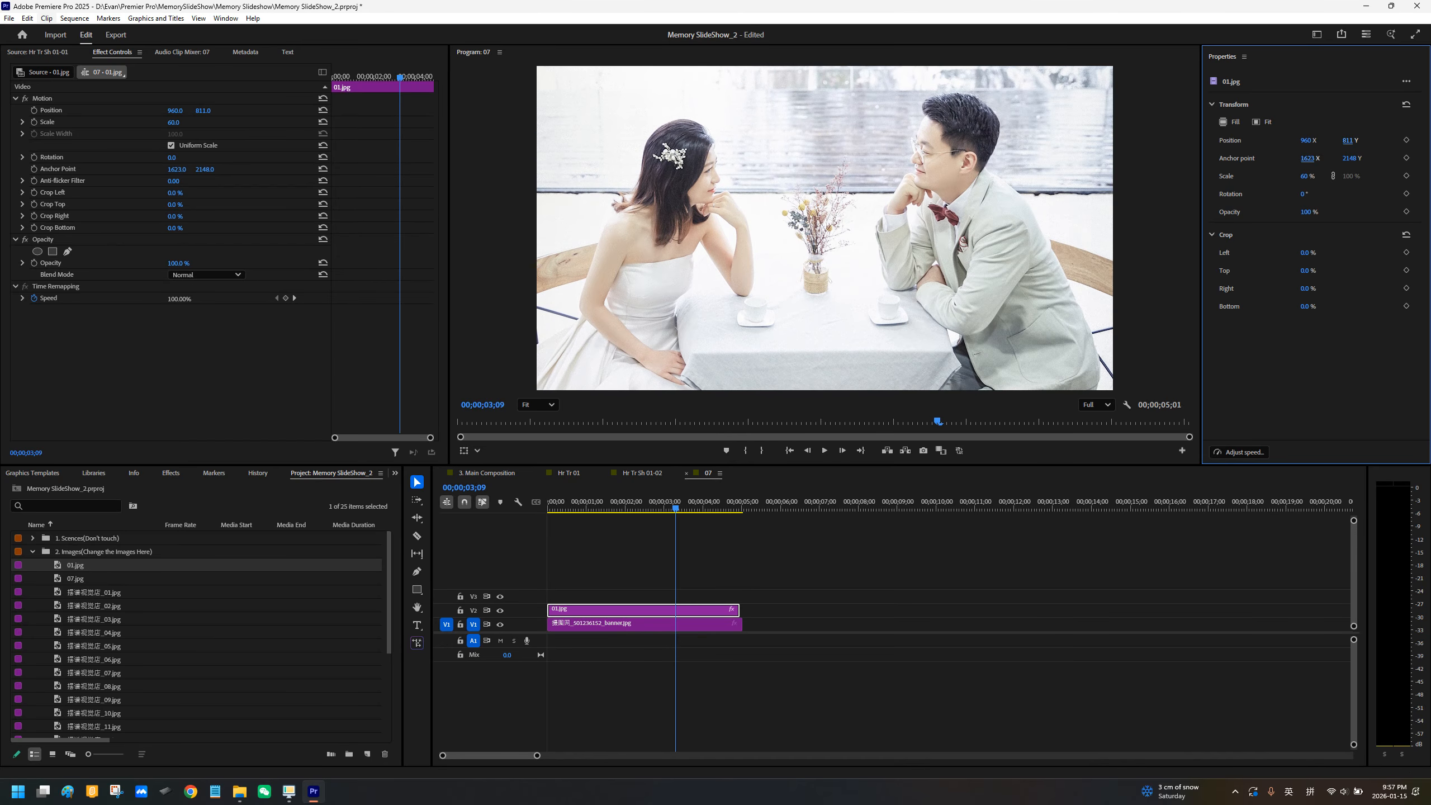
pyautogui.click(648, 624)
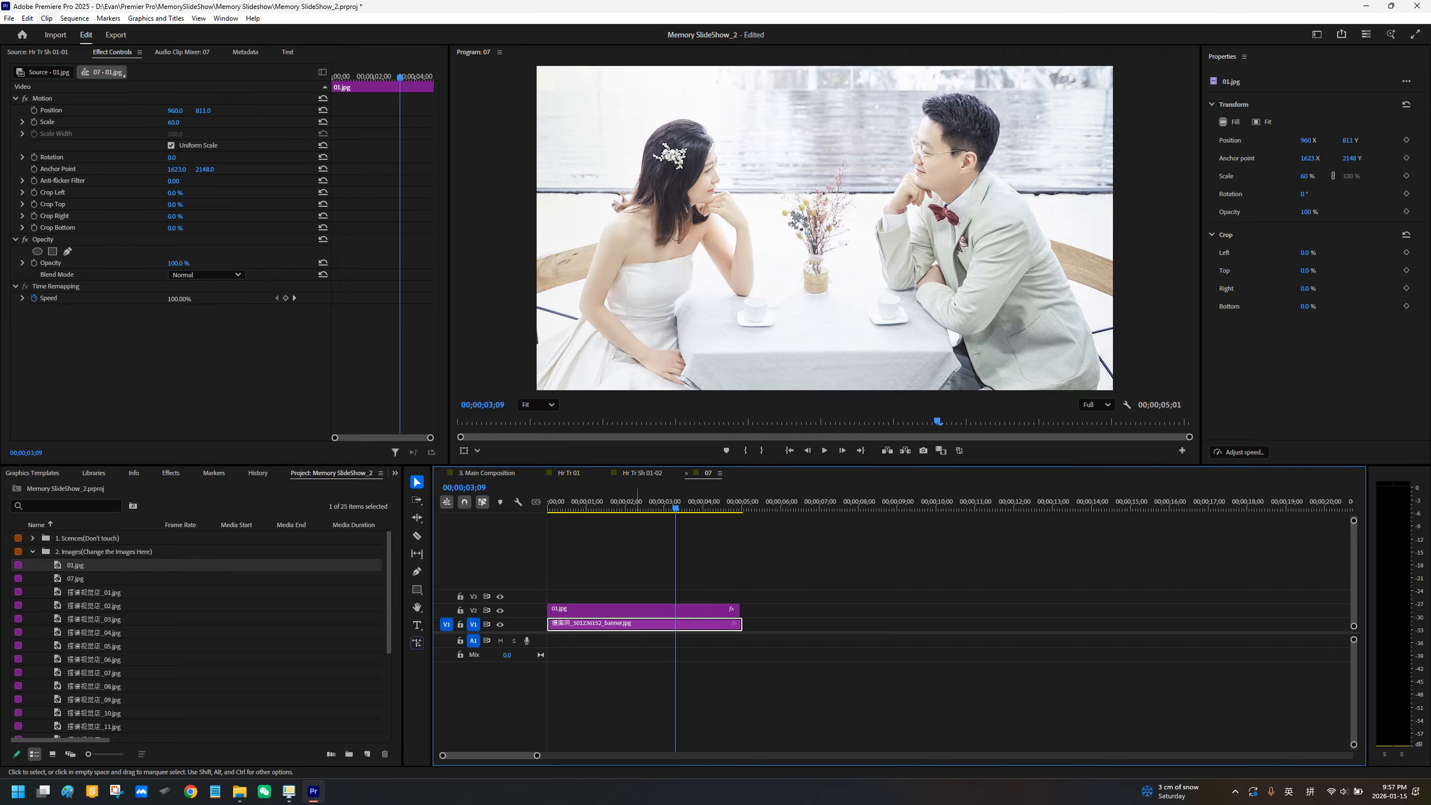
pyautogui.rightClick(511, 625)
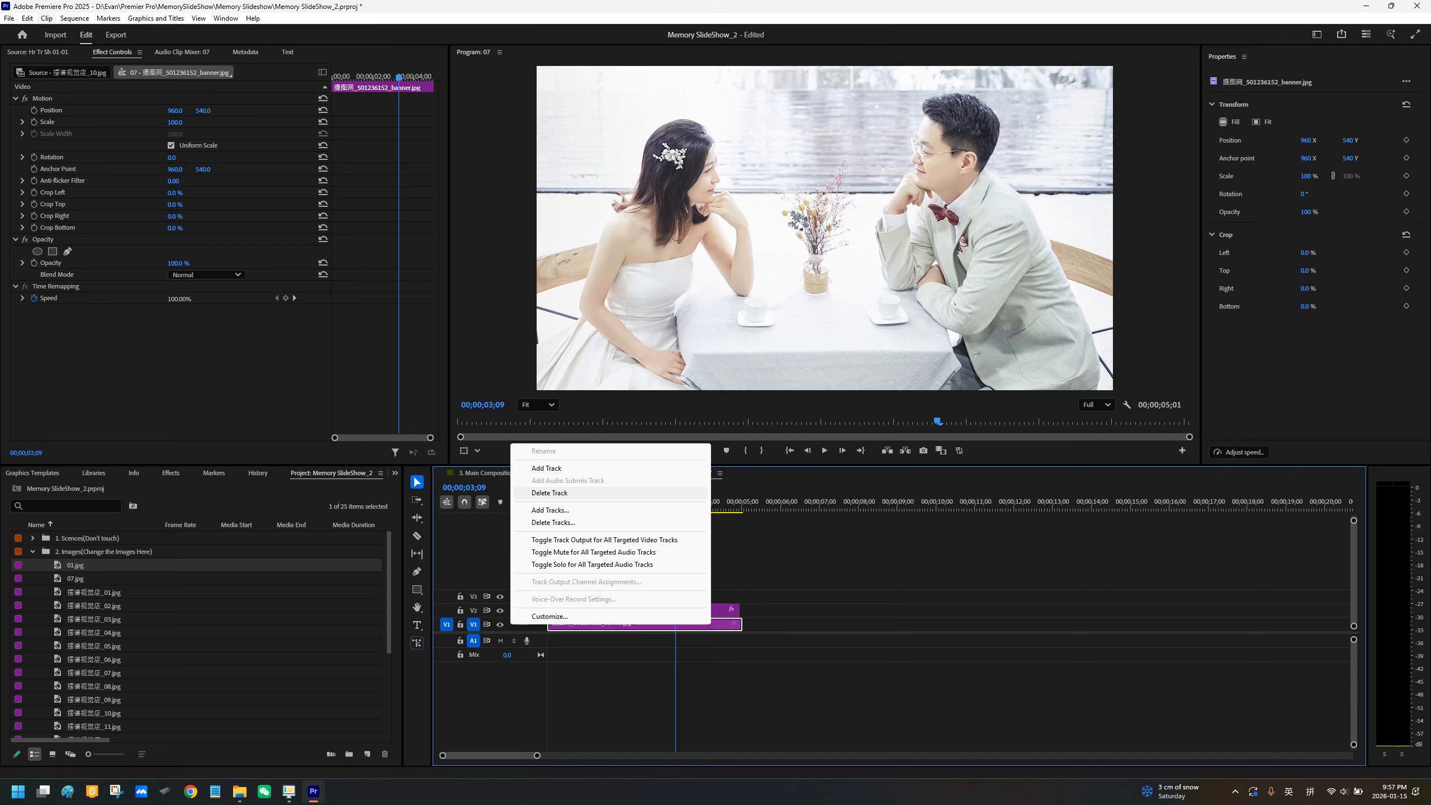
pyautogui.click(550, 492)
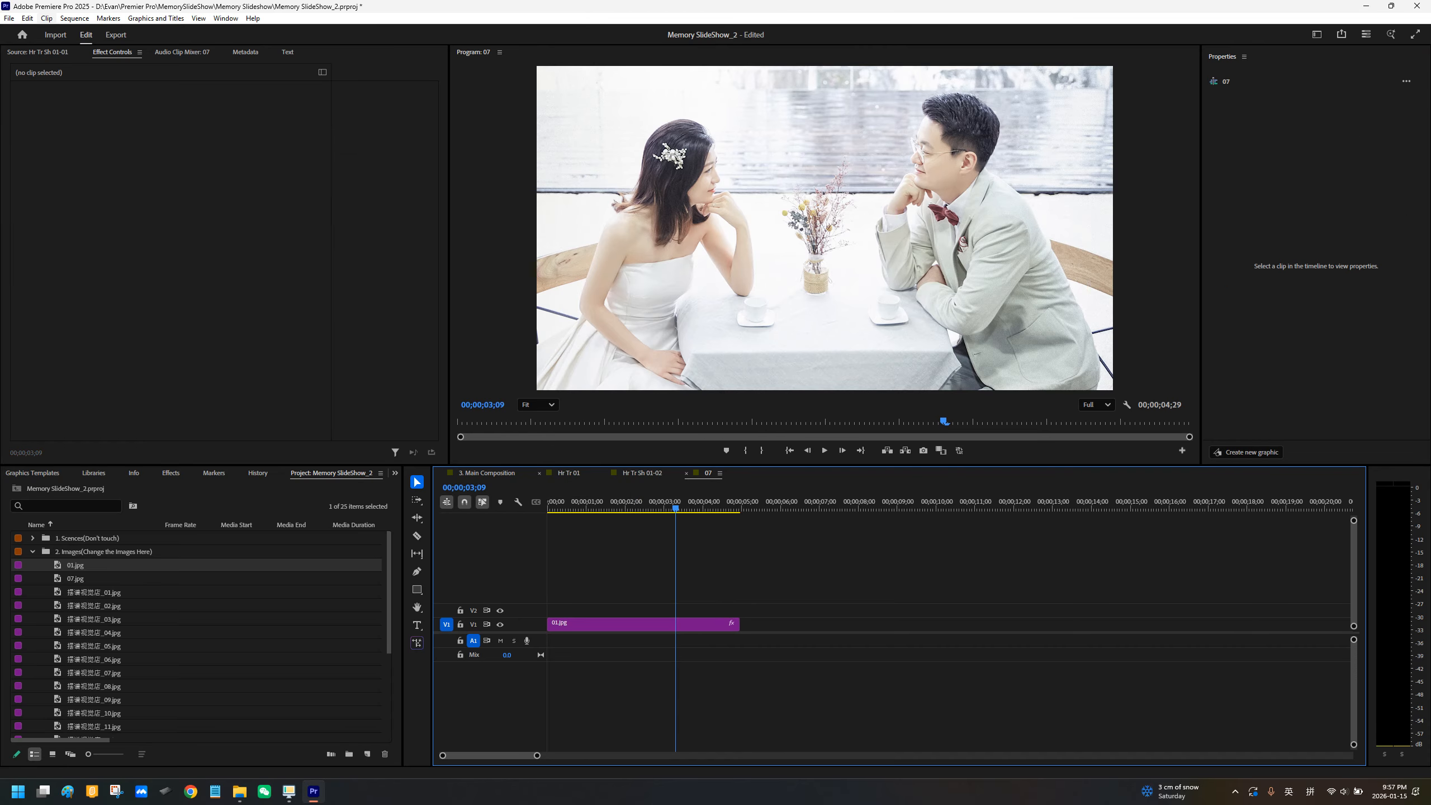
# Step: Close the nested sequences to return to 3. Main Composition and play the Comp1 scene to check the new photo
pyautogui.click(605, 474)
pyautogui.click(604, 474)
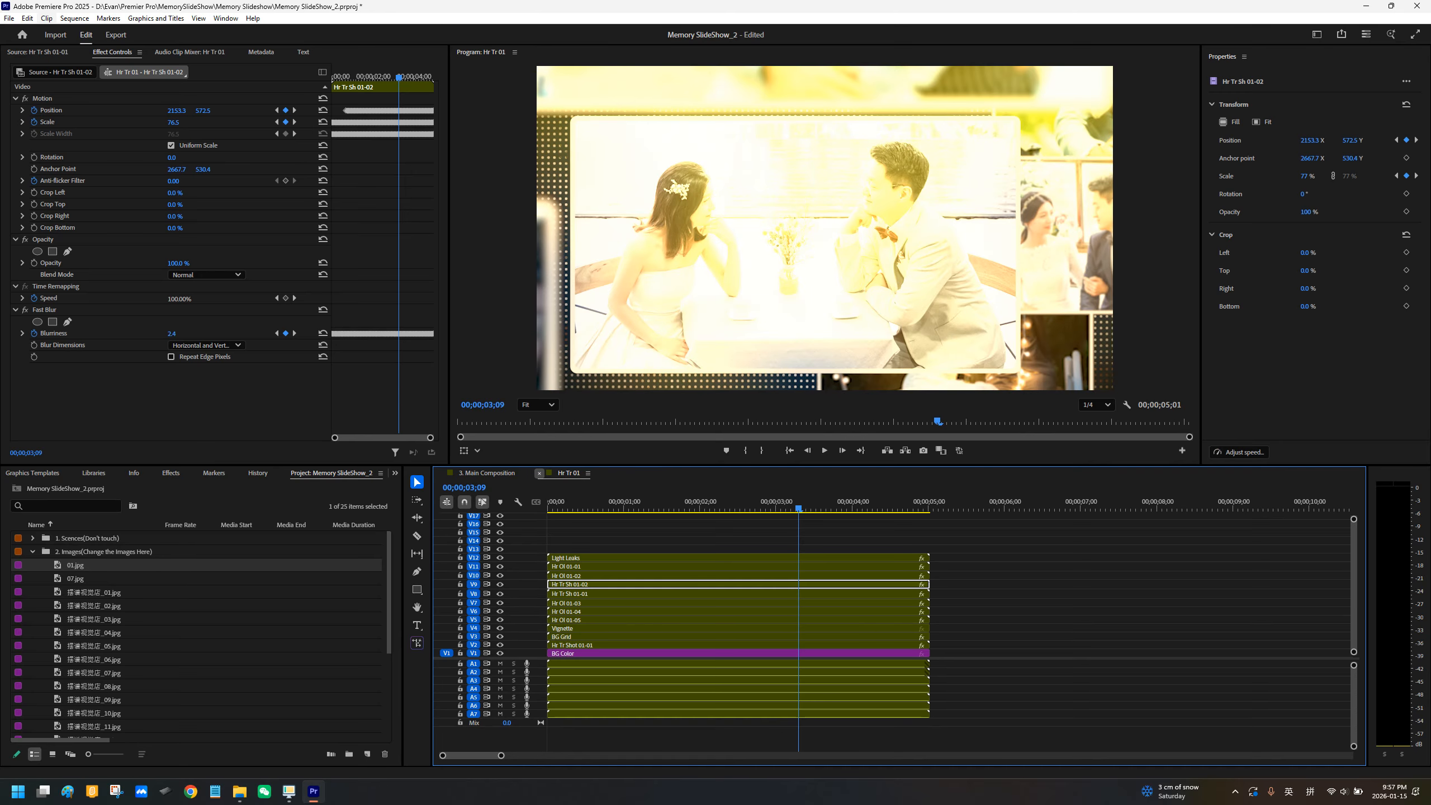
pyautogui.click(540, 473)
pyautogui.moveTo(579, 509)
pyautogui.mouseDown()
pyautogui.moveTo(558, 508)
pyautogui.moveTo(572, 508)
pyautogui.mouseUp()
pyautogui.press('space')
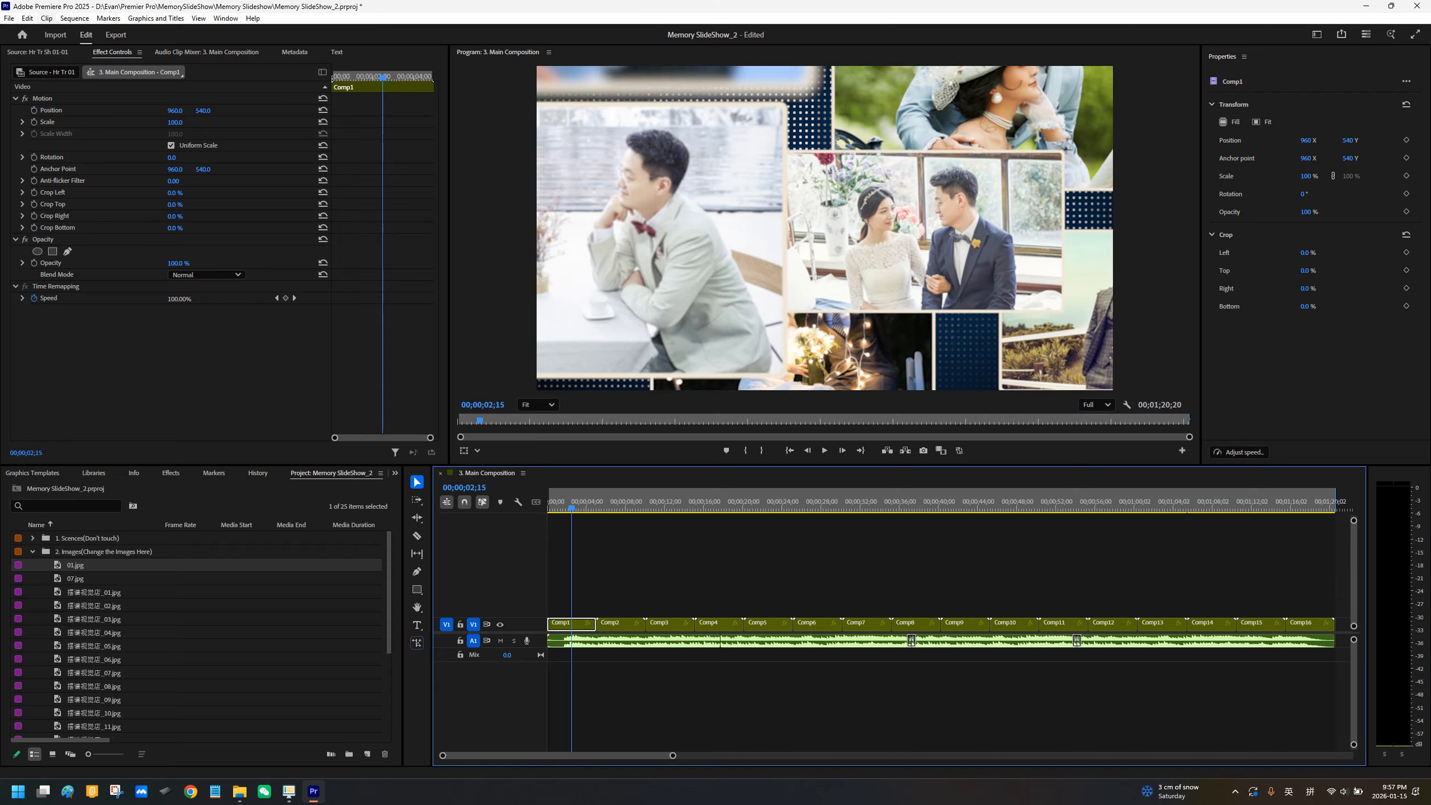
# Step: Switch the workspace layout to Libraries
pyautogui.click(225, 18)
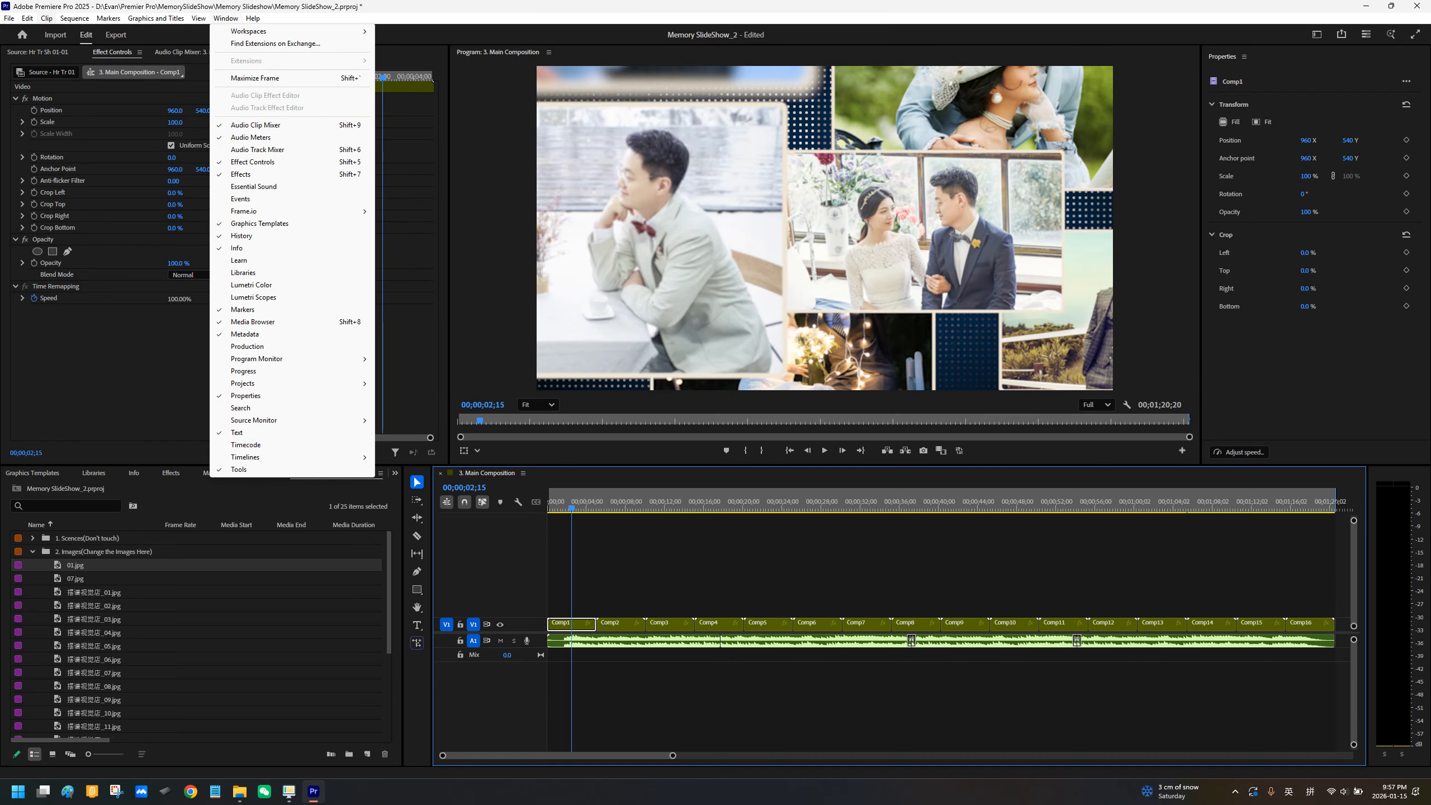
pyautogui.moveTo(247, 31)
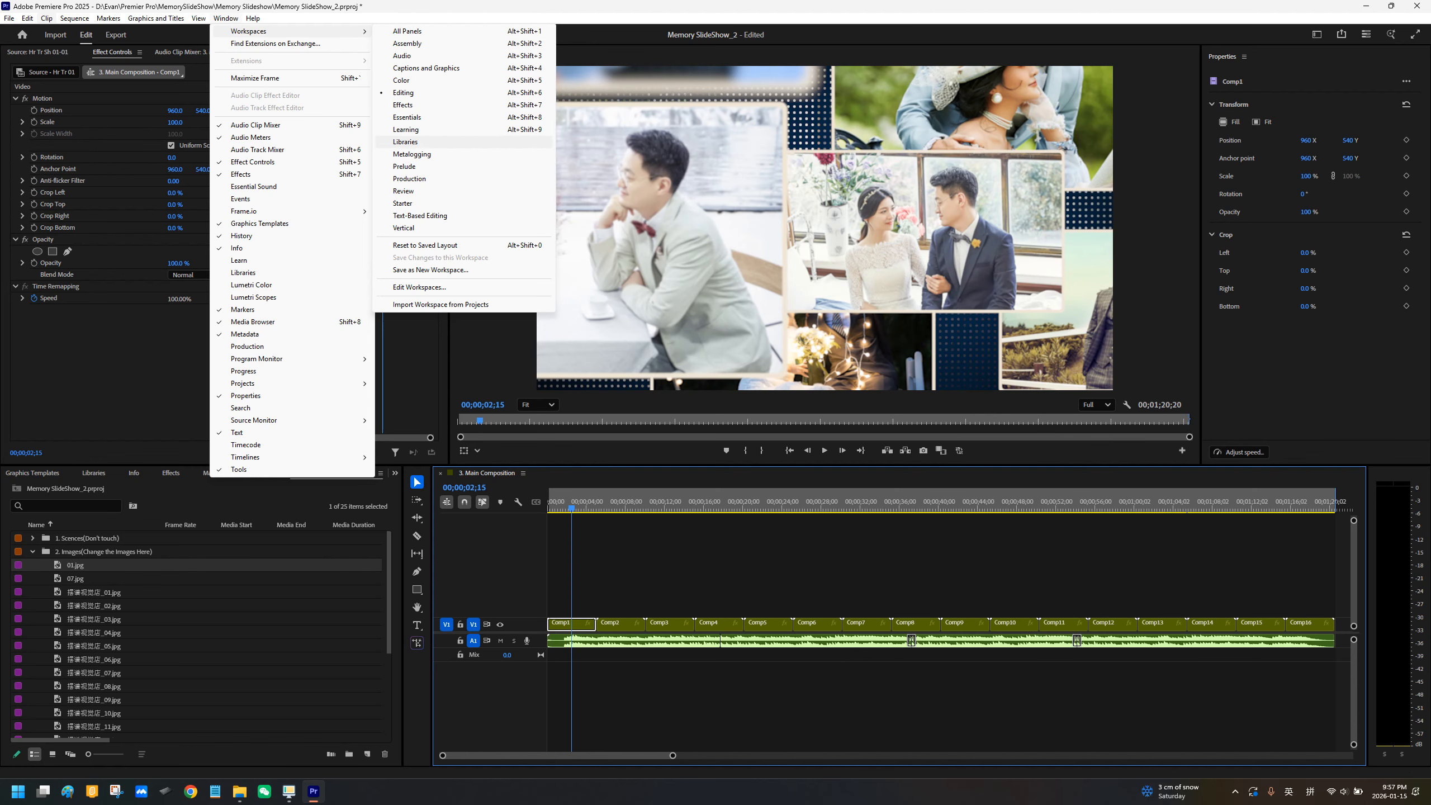
pyautogui.click(405, 141)
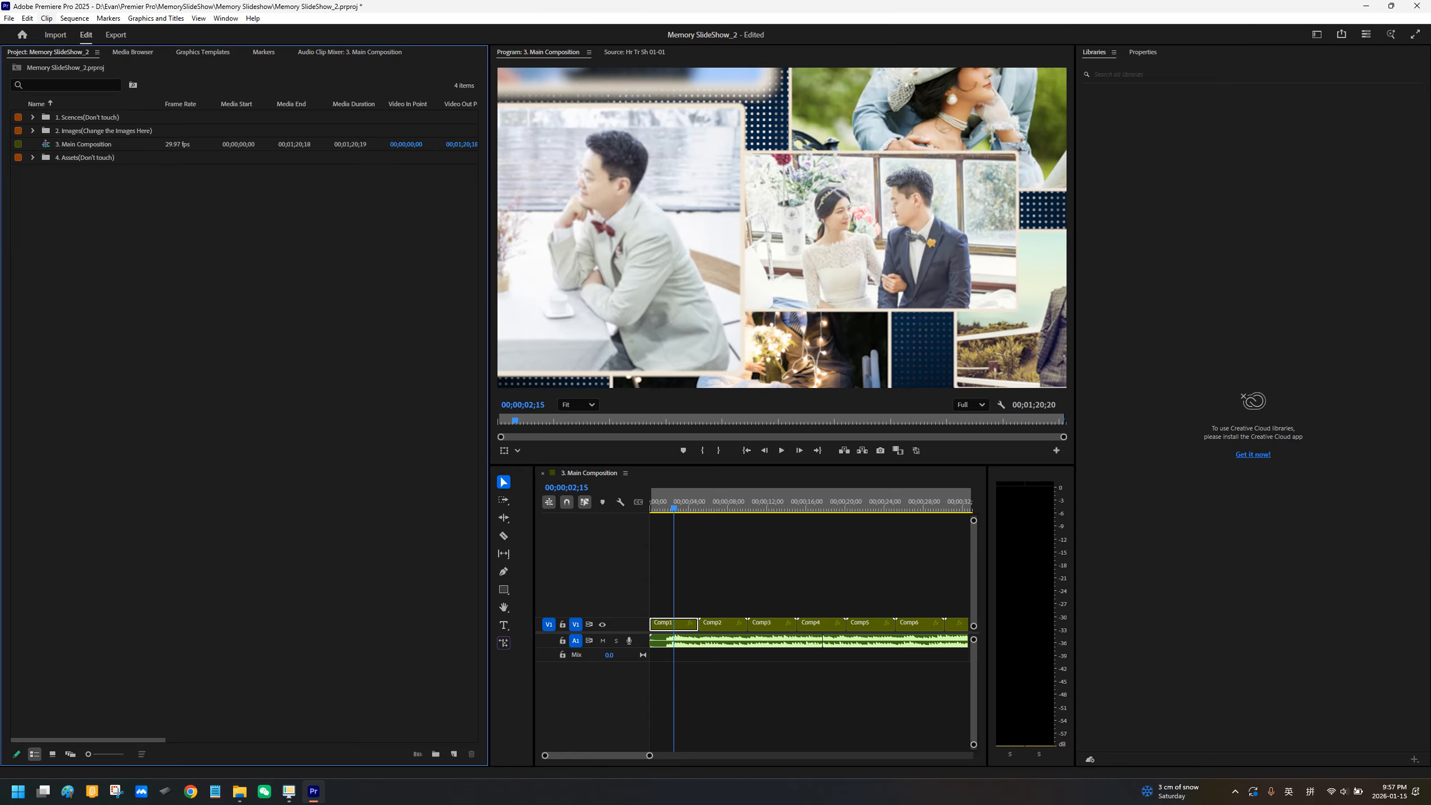
# Step: Close the Project, Media Browser, Graphics Templates and Markers panels
pyautogui.click(97, 52)
pyautogui.click(80, 58)
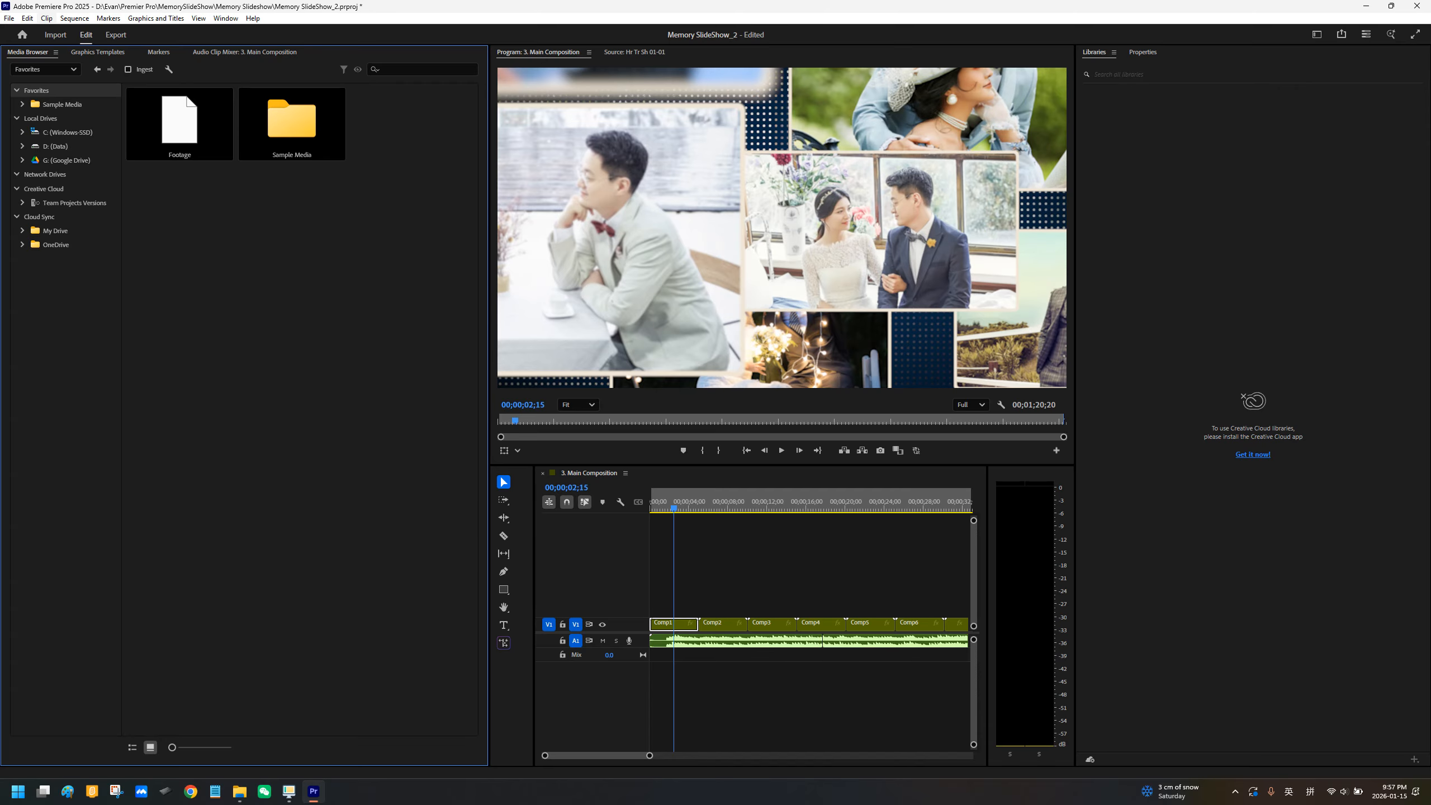
pyautogui.click(56, 52)
pyautogui.click(77, 59)
pyautogui.click(67, 52)
pyautogui.click(82, 59)
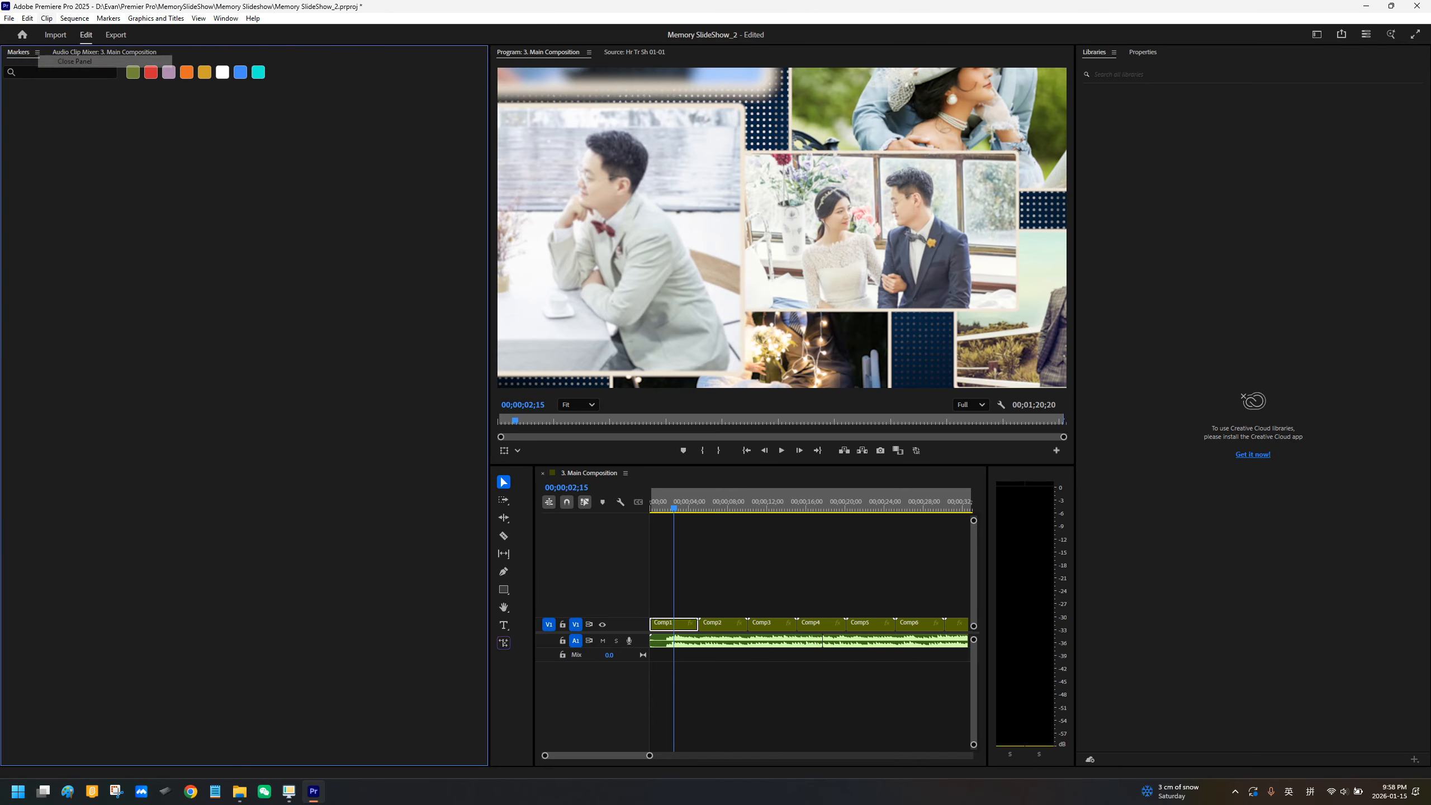
pyautogui.click(38, 52)
pyautogui.click(66, 60)
# Step: Close the Program, Source, Libraries, Timeline and Properties panels, including the open main sequence
pyautogui.click(588, 52)
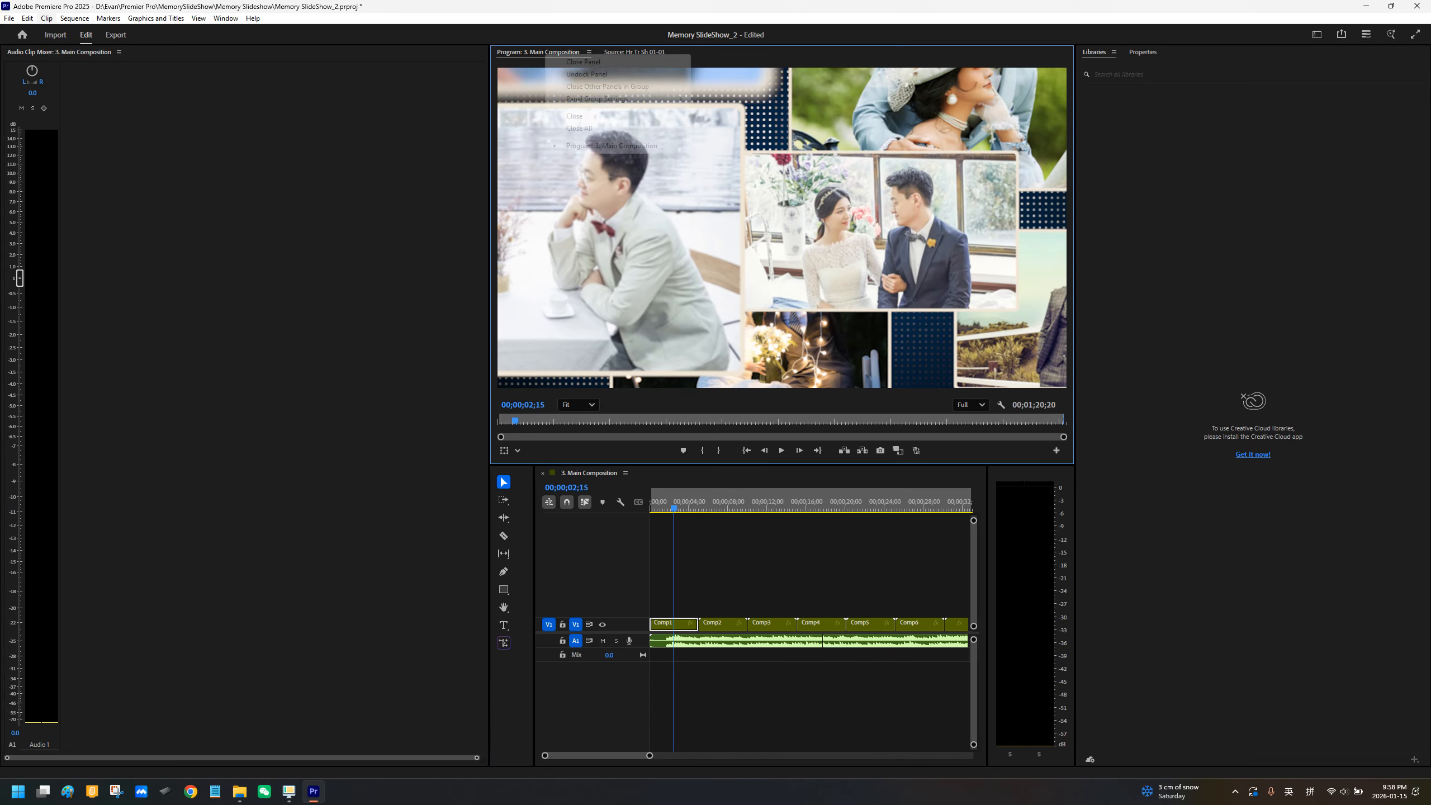
pyautogui.click(584, 62)
pyautogui.click(567, 52)
pyautogui.click(565, 59)
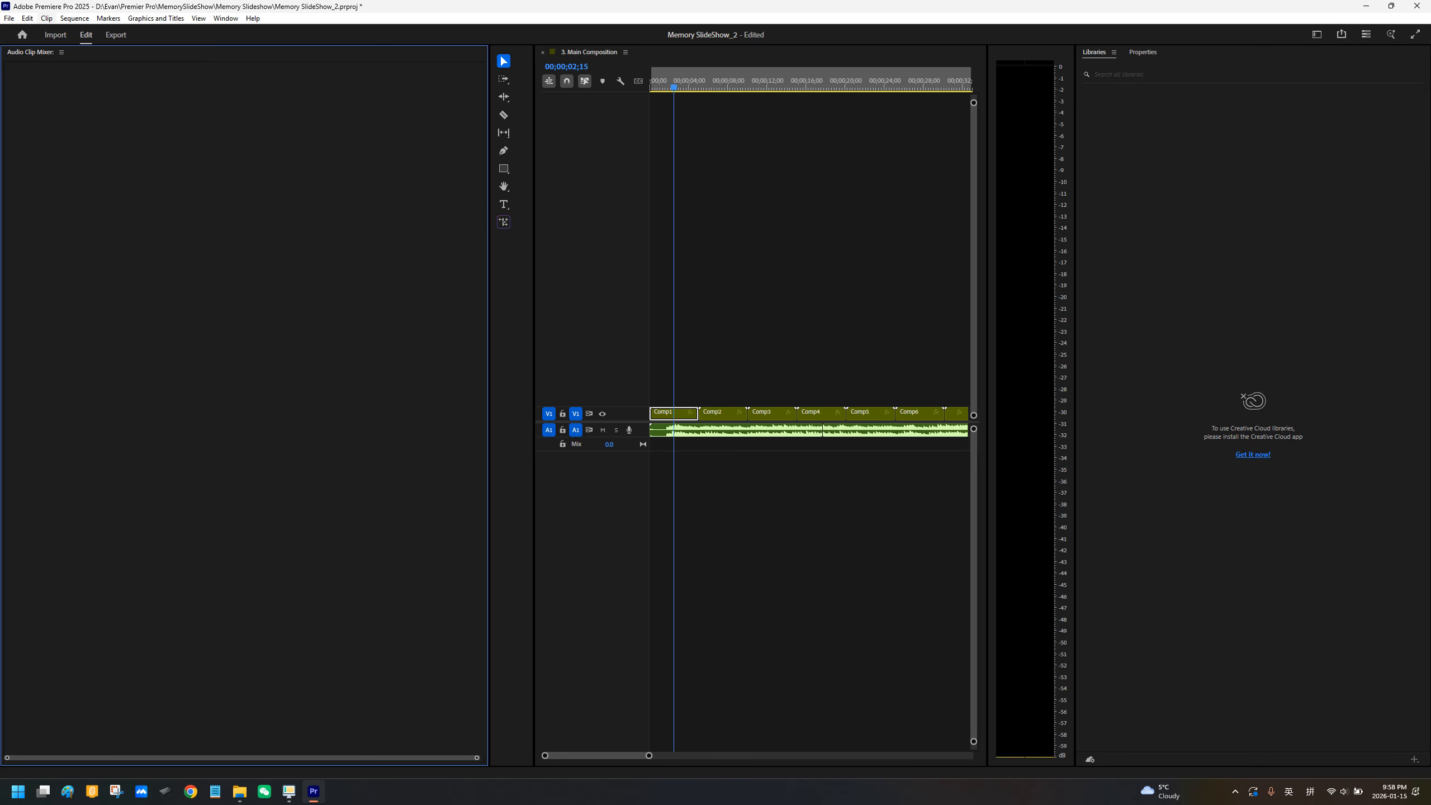
pyautogui.click(1114, 52)
pyautogui.click(1131, 54)
pyautogui.click(625, 52)
pyautogui.click(609, 58)
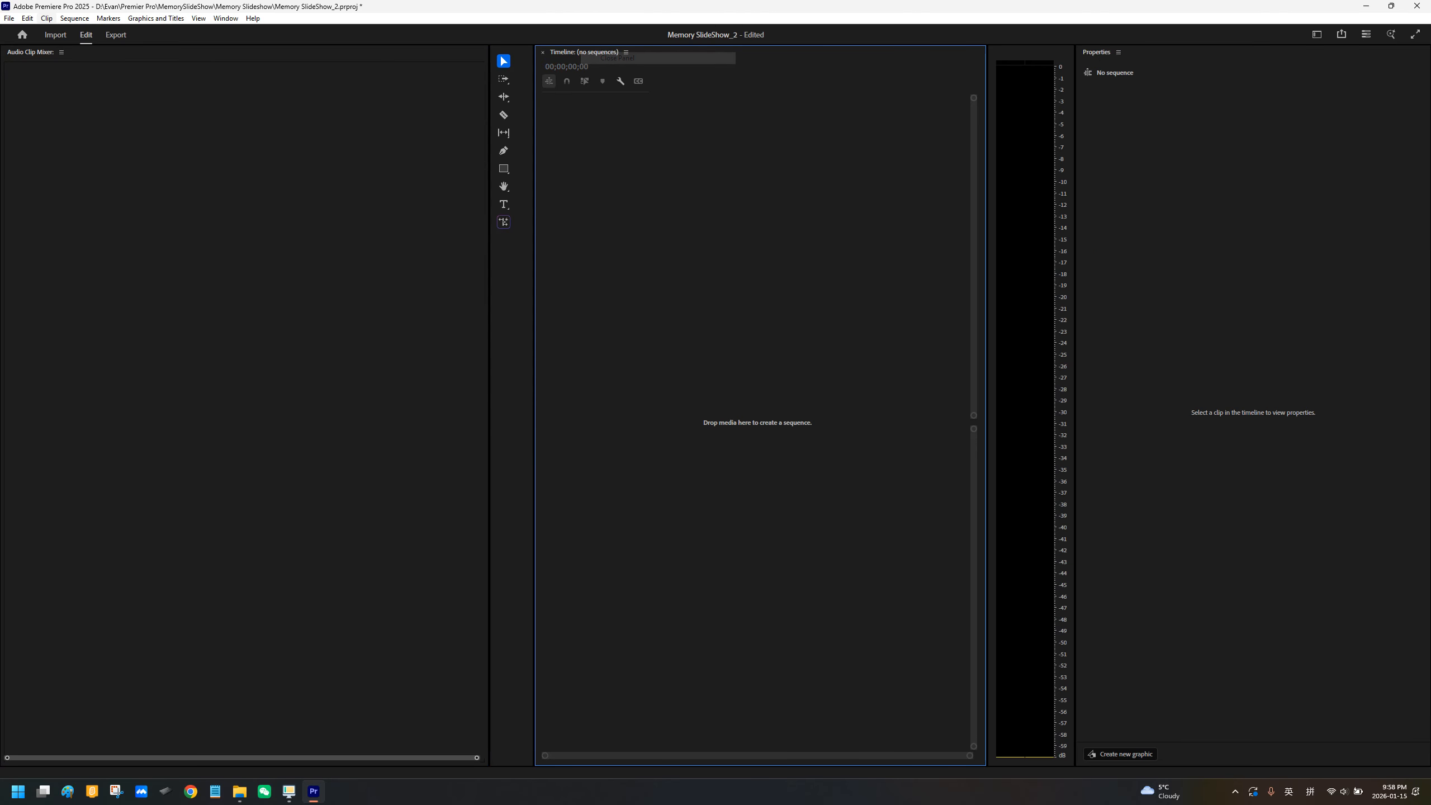
pyautogui.click(625, 52)
pyautogui.click(616, 59)
pyautogui.click(1118, 52)
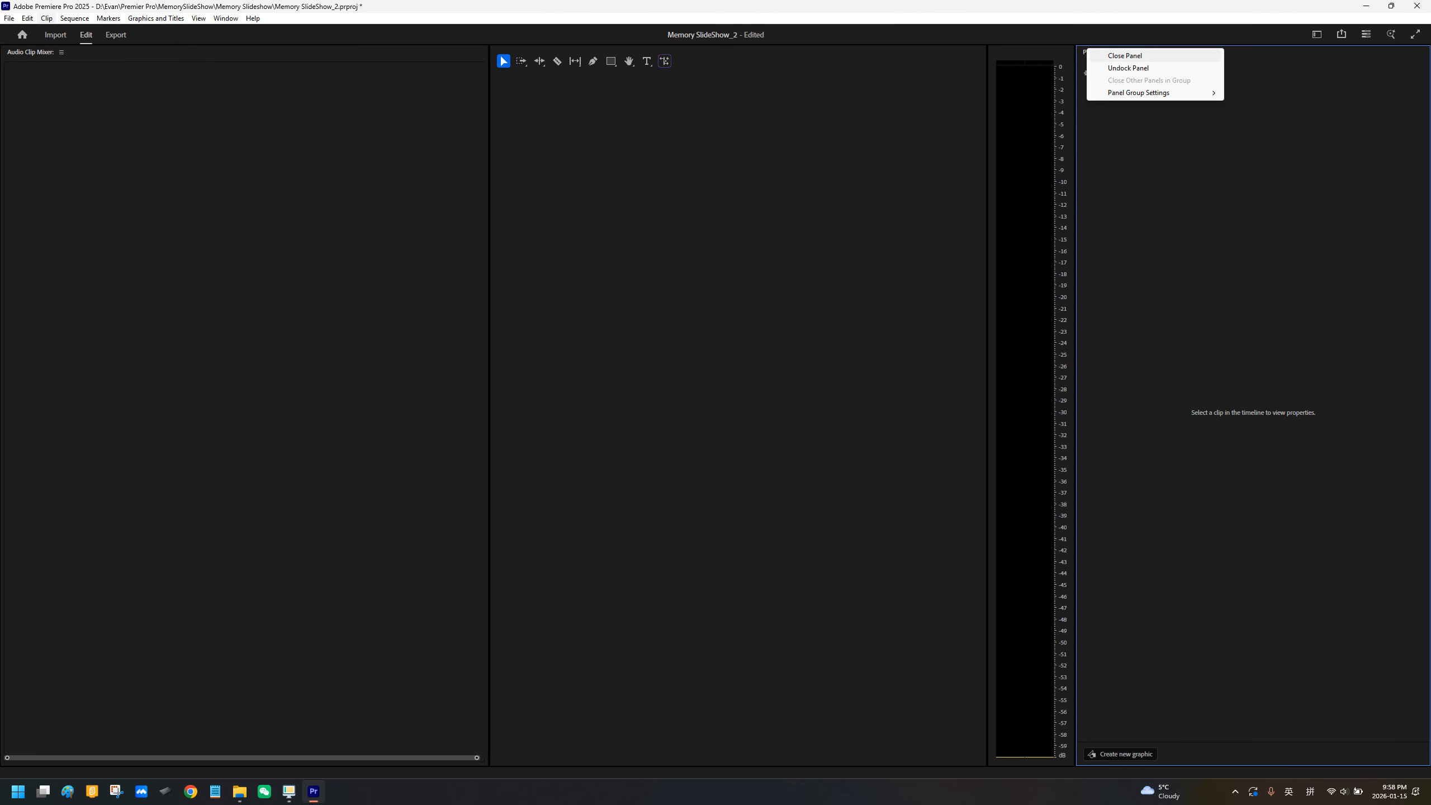
pyautogui.click(1114, 60)
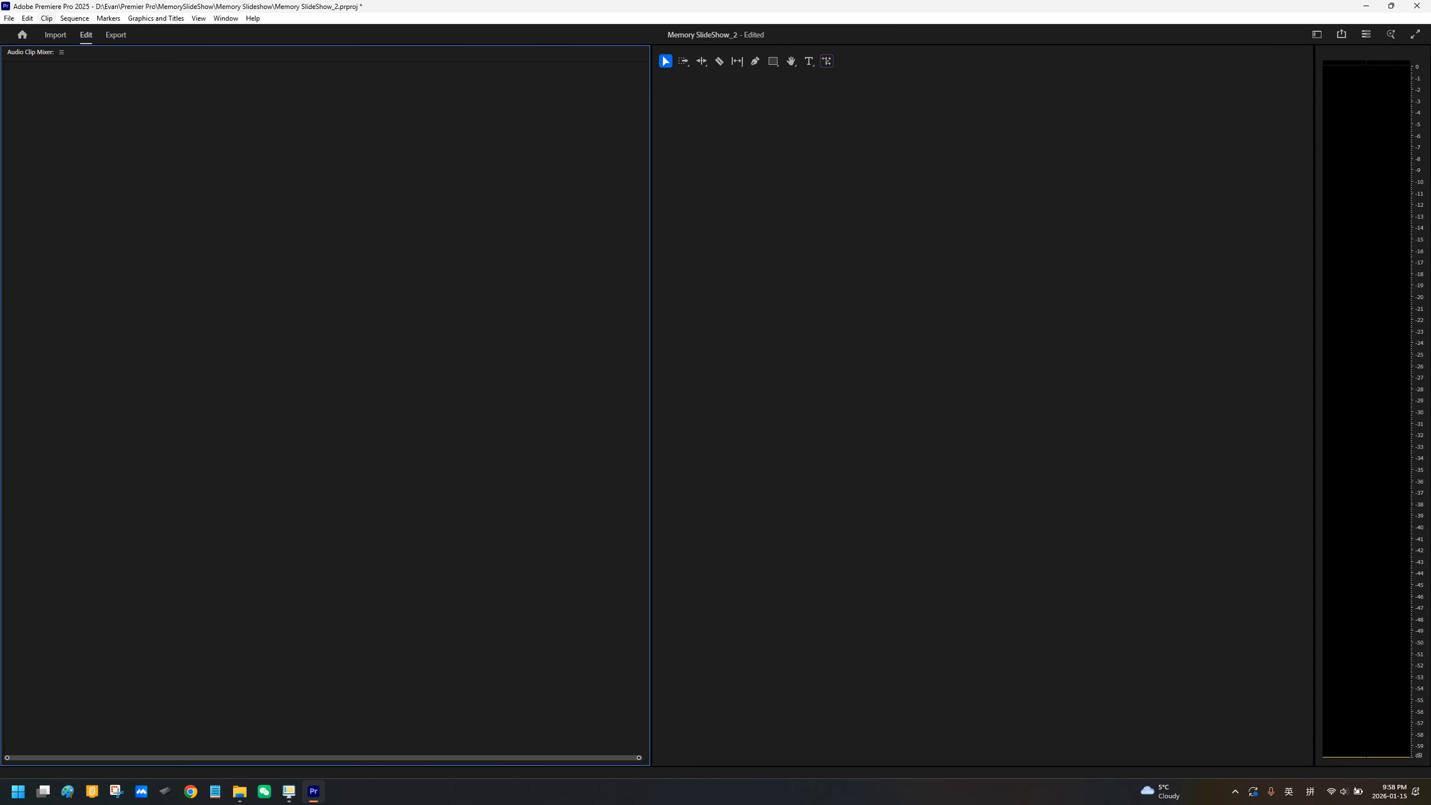
# Step: Restore the missing panels by switching to the Editing workspace
pyautogui.click(226, 18)
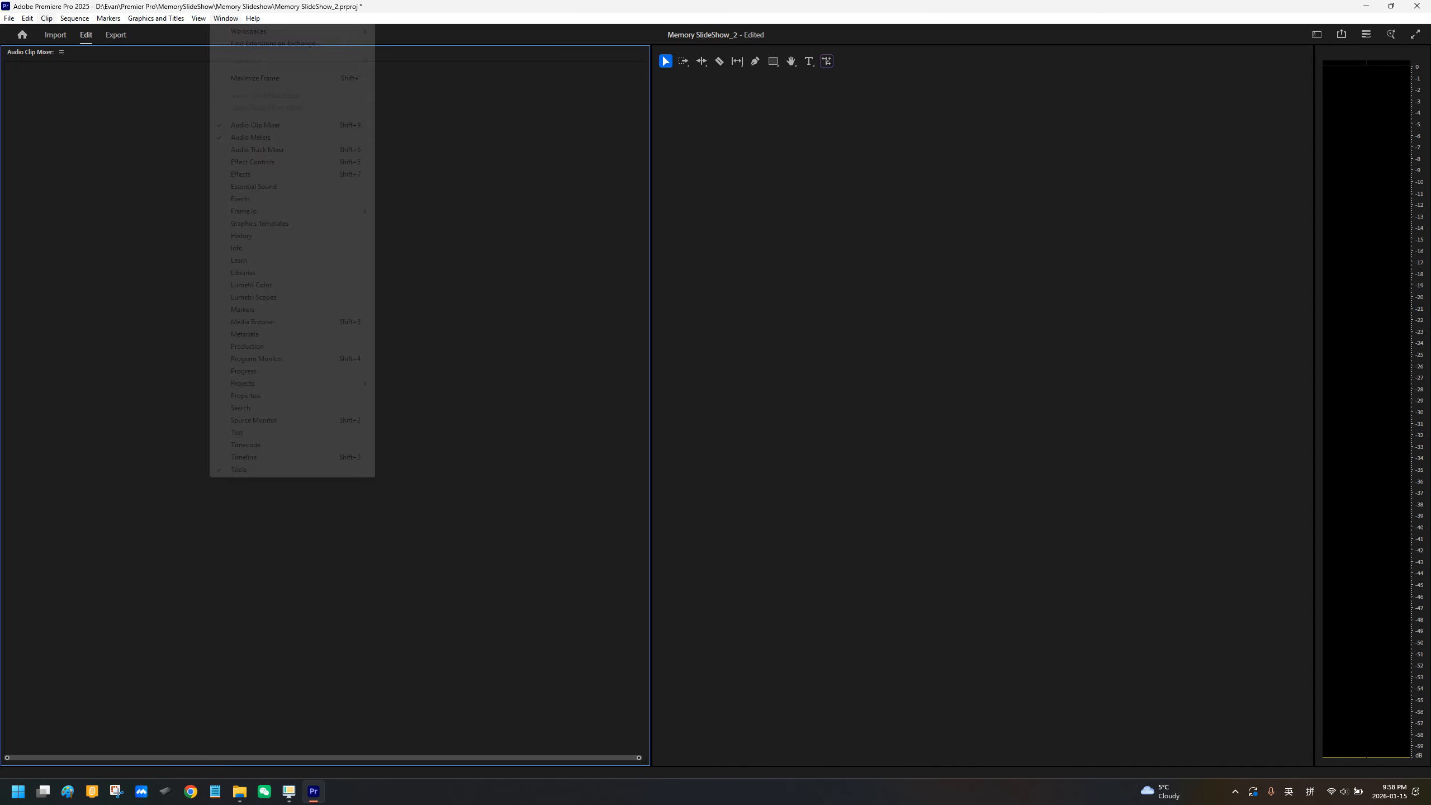
pyautogui.moveTo(248, 31)
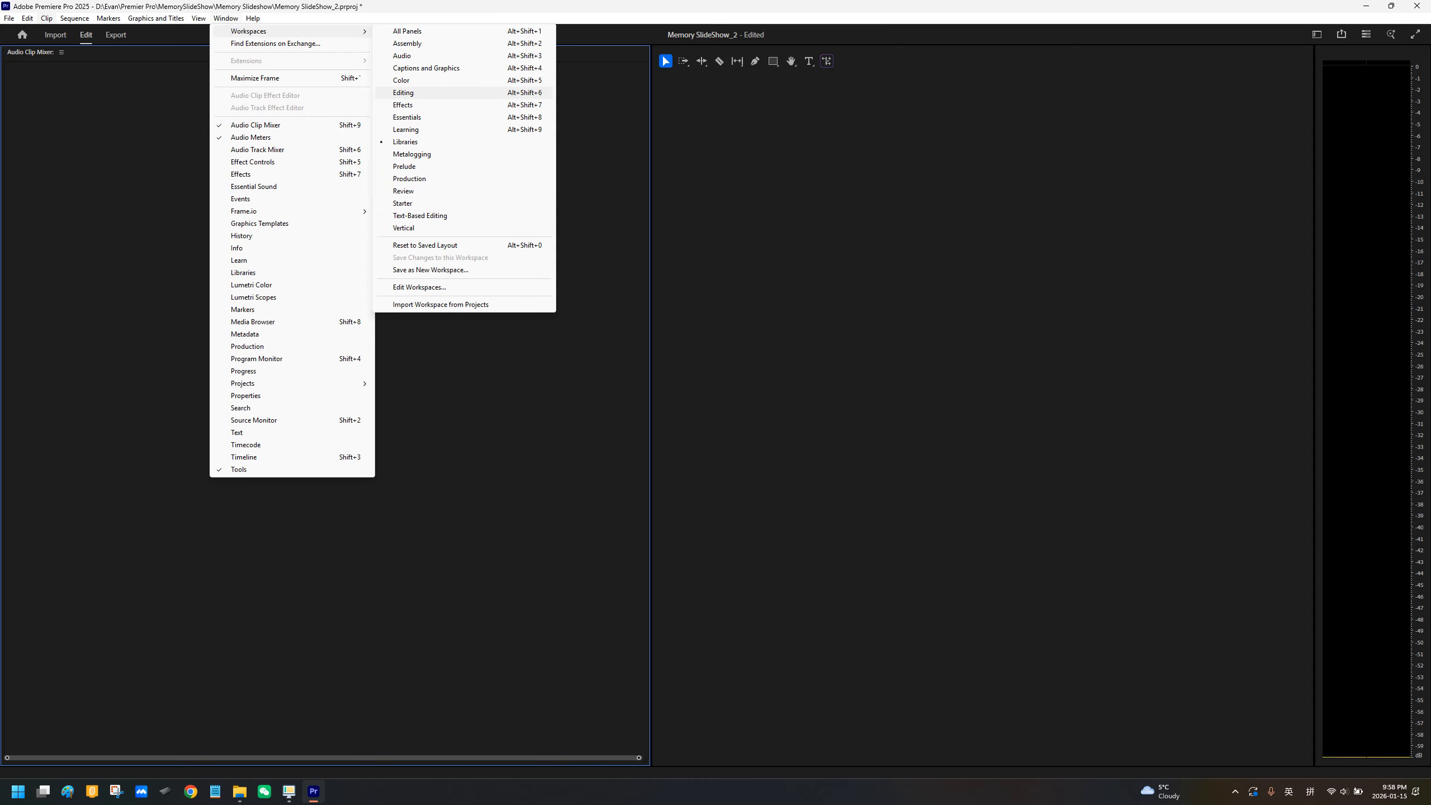
pyautogui.click(411, 93)
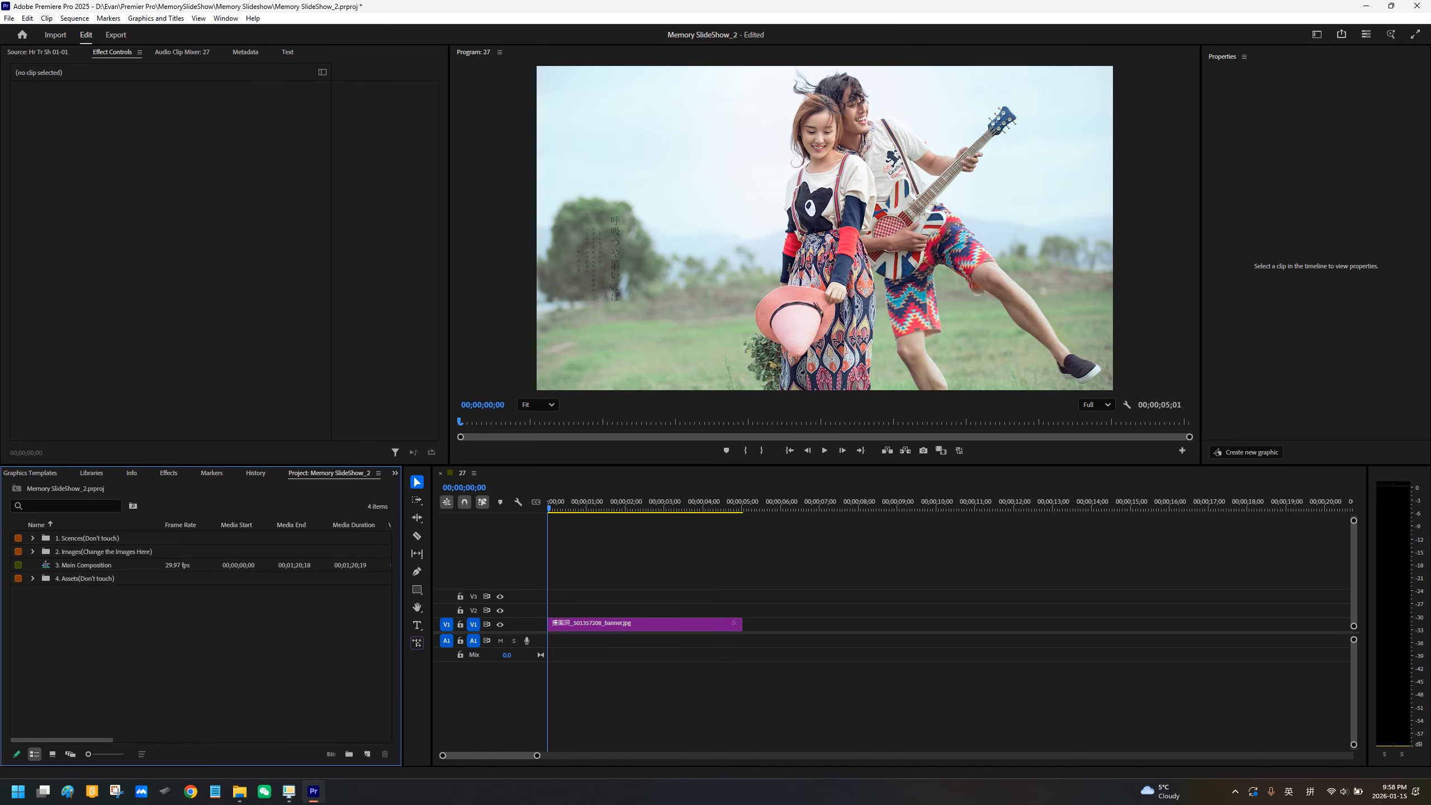
# Step: Close sequence 27, reopen 3. Main Composition from the project, and move the playhead to 00;00;01;27
pyautogui.click(440, 473)
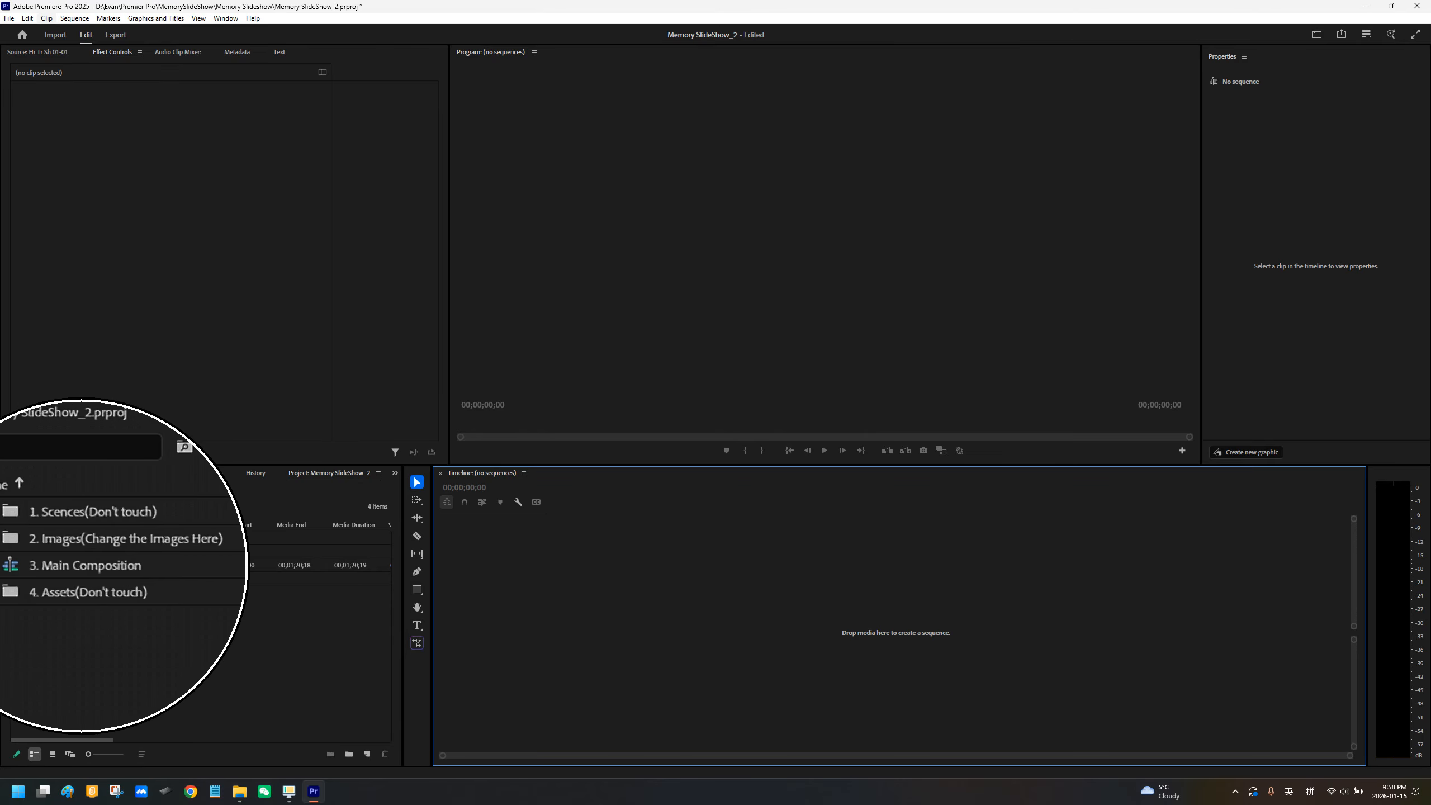
pyautogui.doubleClick(47, 564)
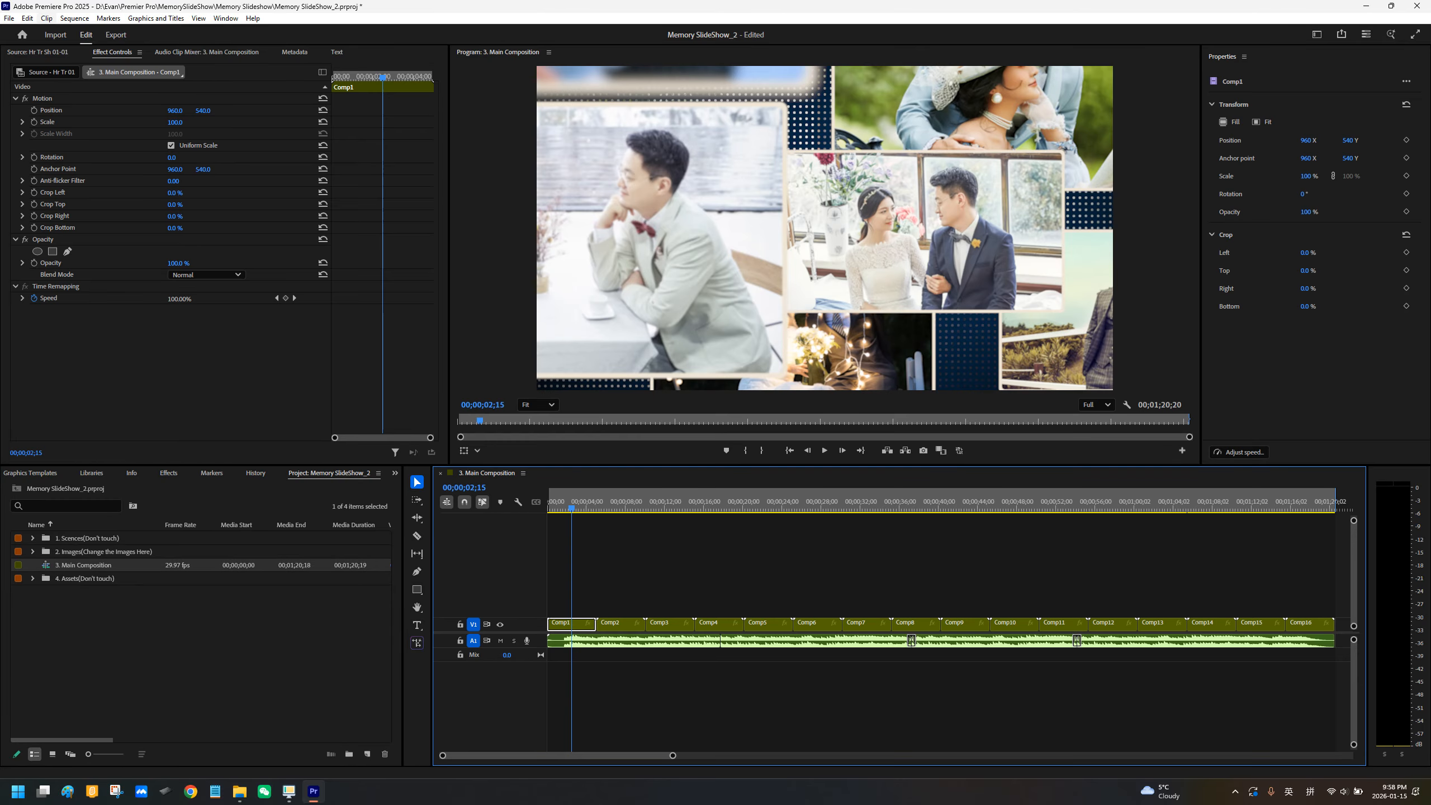
pyautogui.moveTo(572, 508)
pyautogui.mouseDown()
pyautogui.moveTo(1093, 508)
pyautogui.moveTo(565, 508)
pyautogui.mouseUp()
# Step: Open the Hr Tr 02 sequence nested in Comp2 and view it from its first frame
pyautogui.click(615, 624)
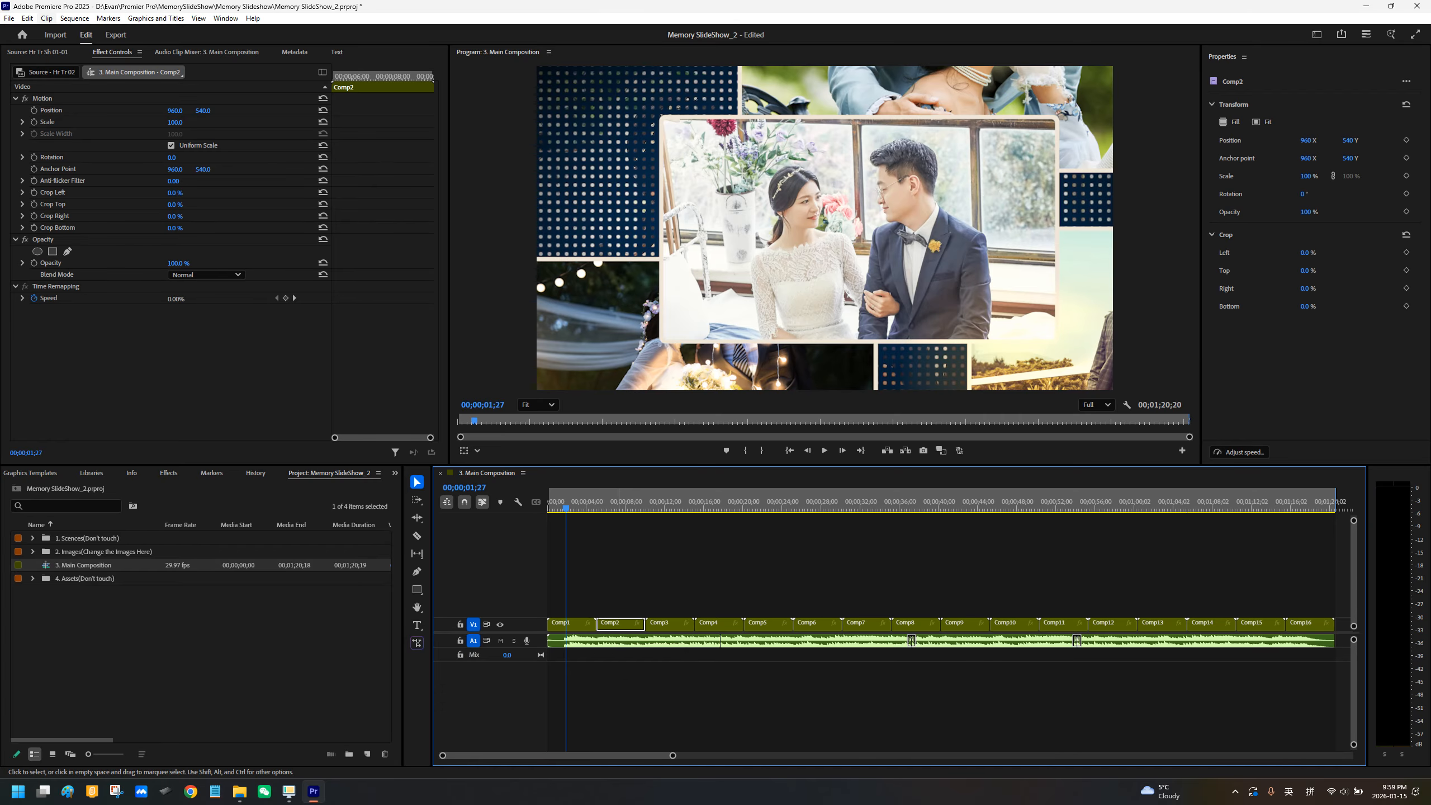
pyautogui.doubleClick(615, 624)
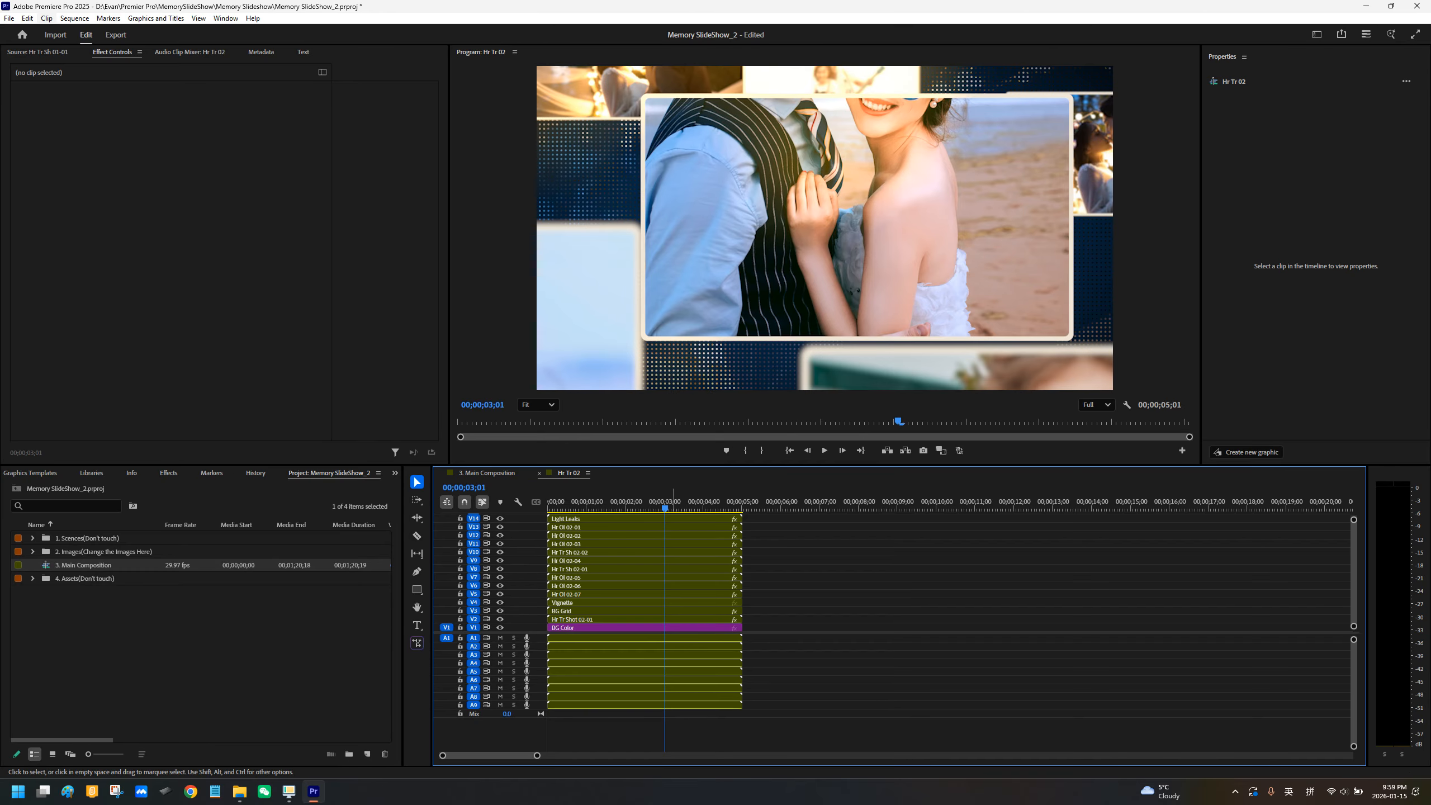
pyautogui.press('space')
pyautogui.press('Home')
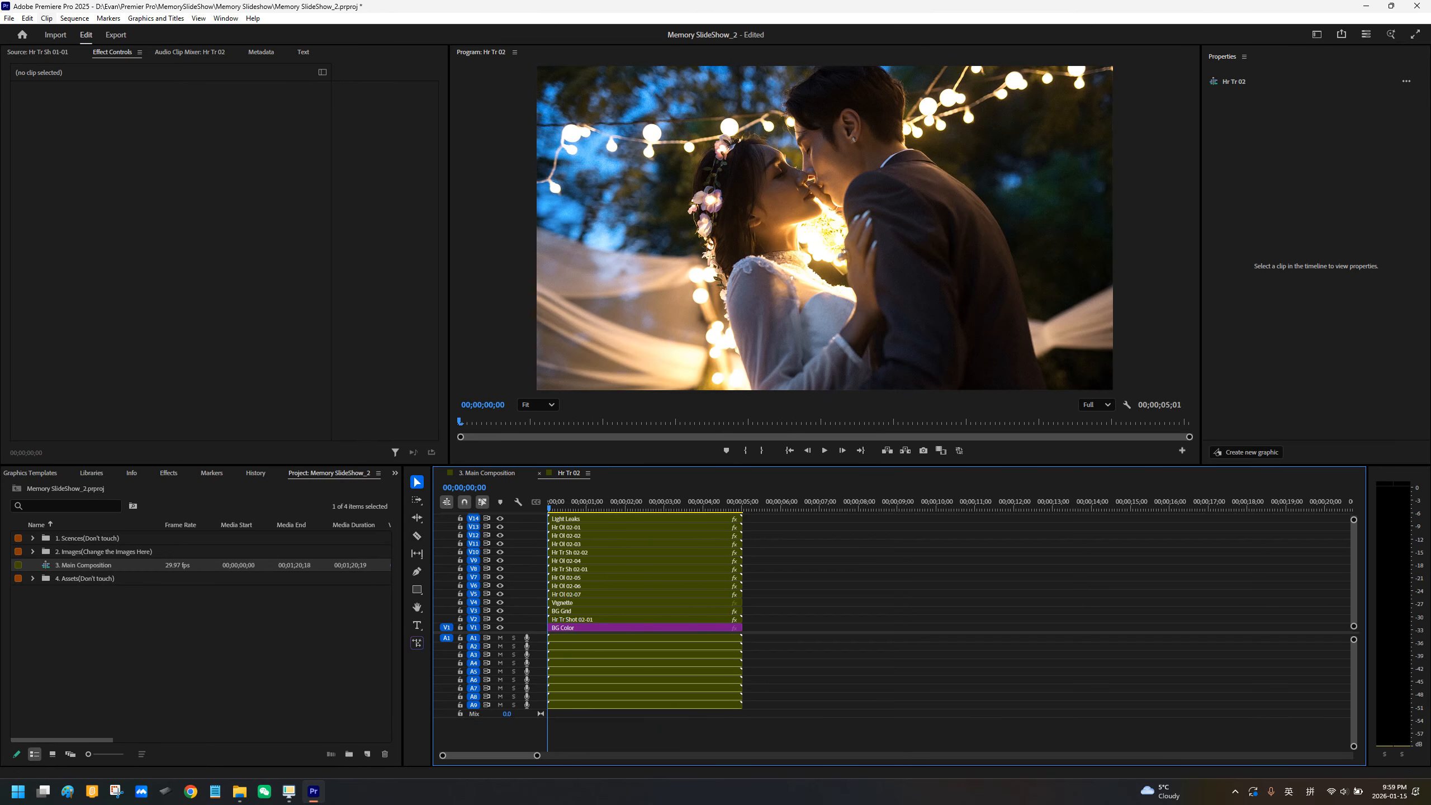
# Step: Close Hr Tr 02 and play the Comp2 scene in the main composition
pyautogui.click(540, 473)
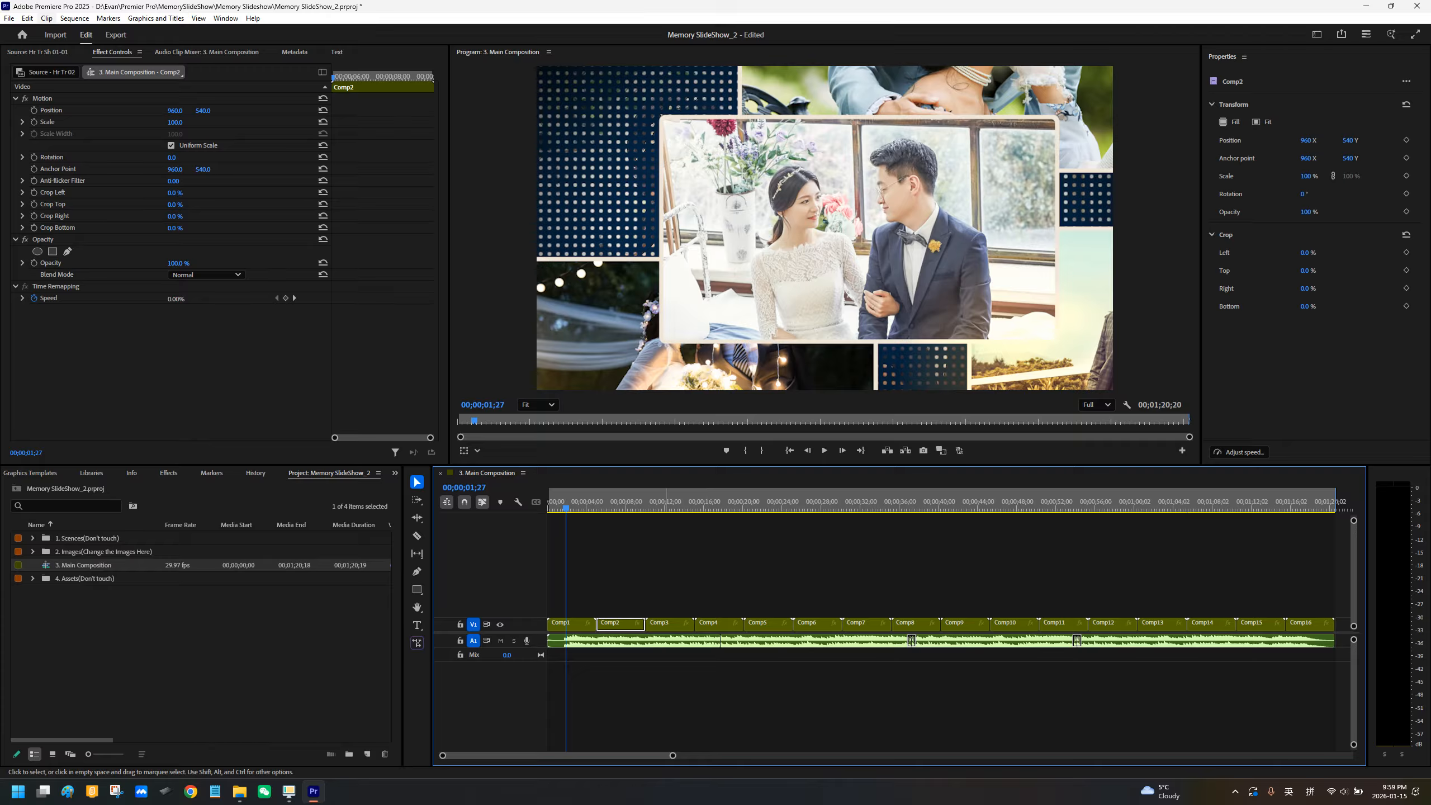
pyautogui.press('space')
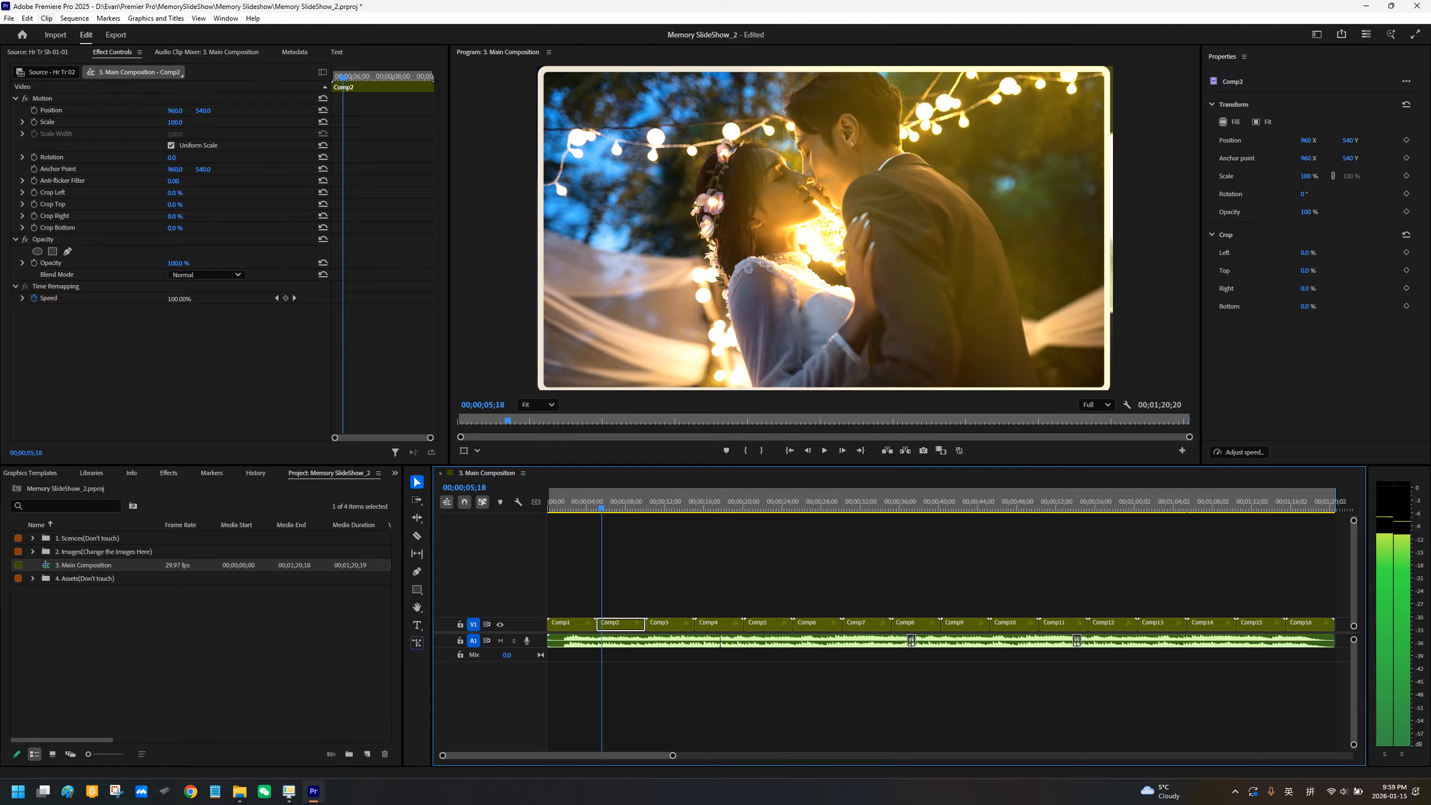